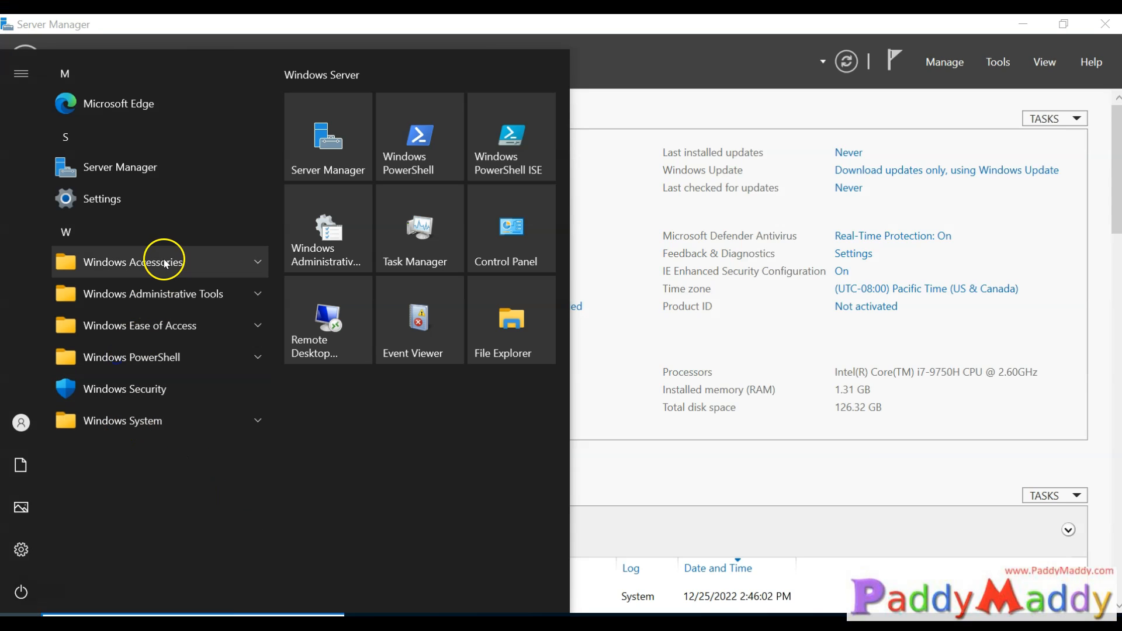
left_click(76, 304)
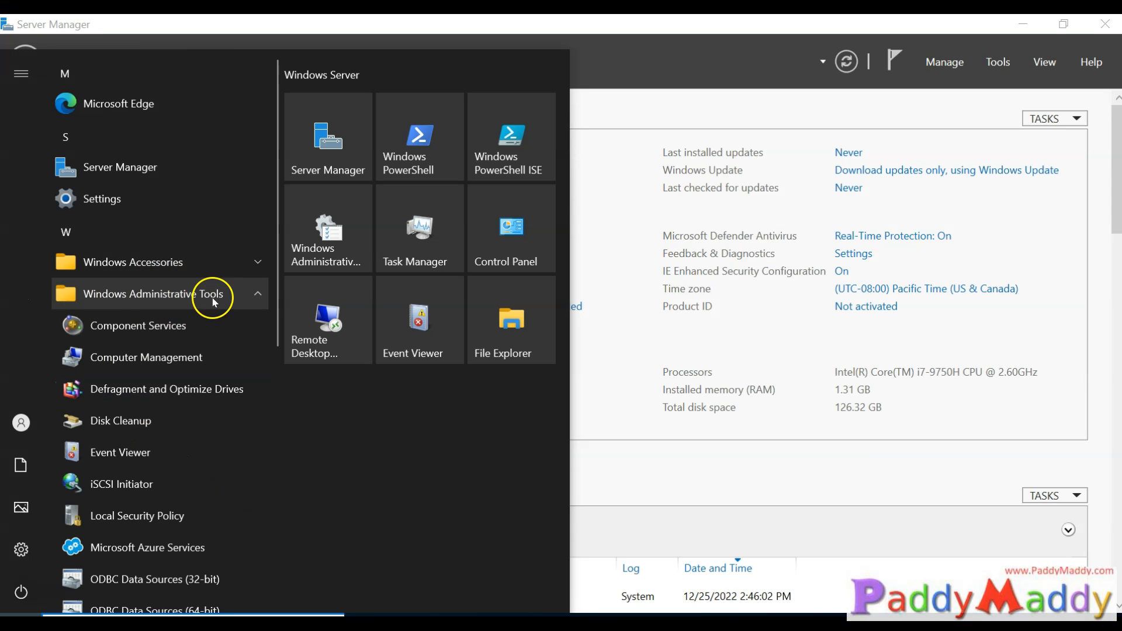
left_click(688, 526)
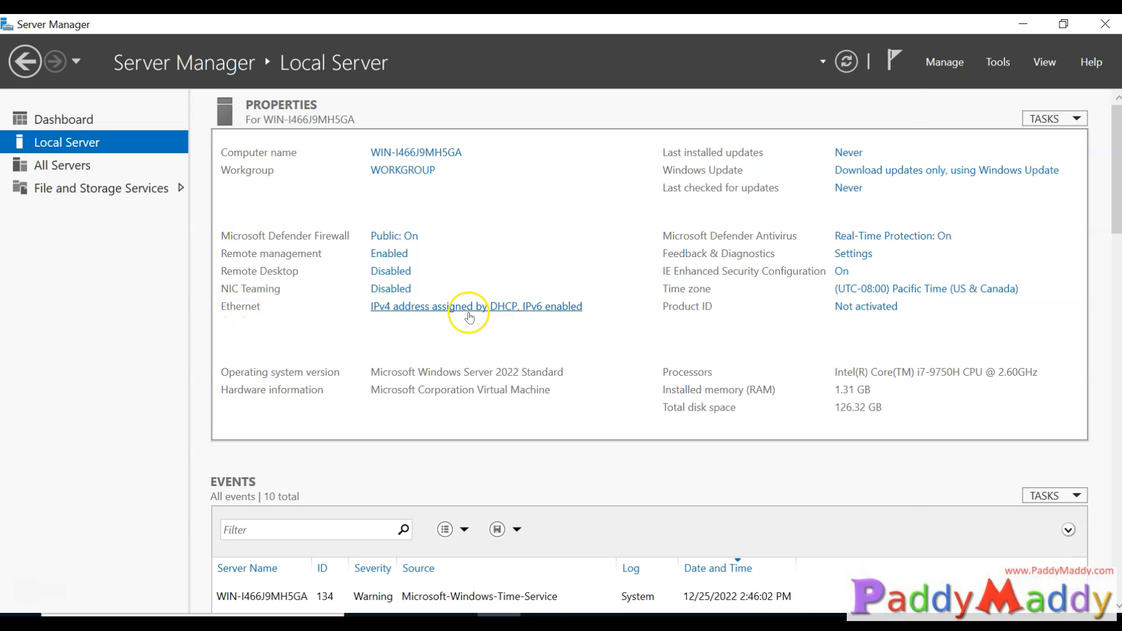
Open the Internet Protocol Version 4 (TCP/IPv4) properties of the server's Ethernet adapter
left_click(466, 309)
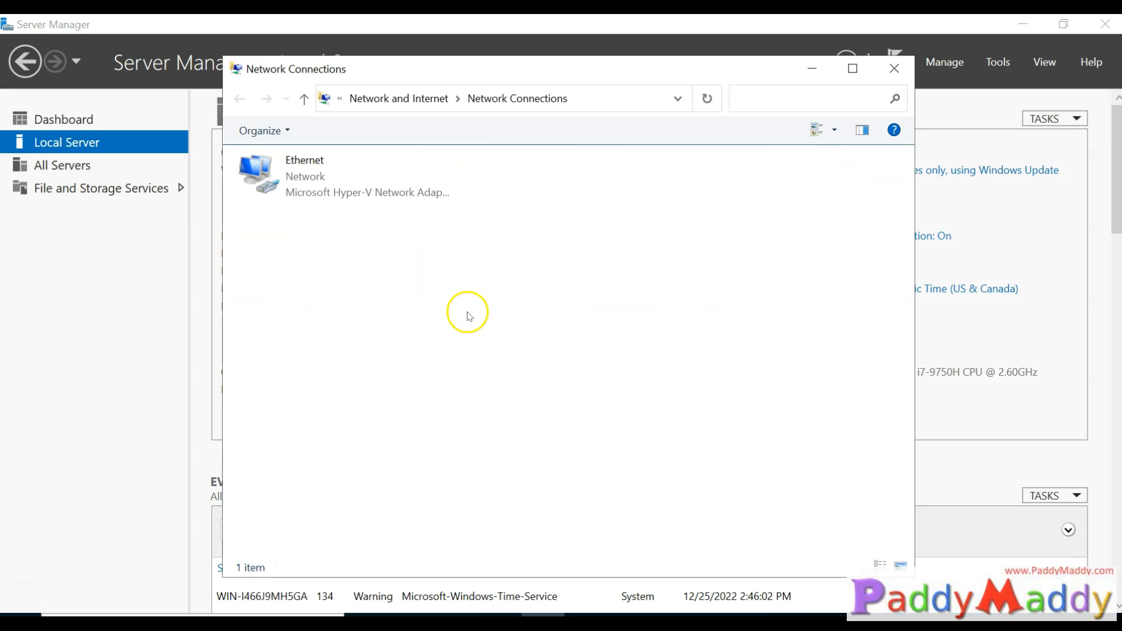
double_click(314, 199)
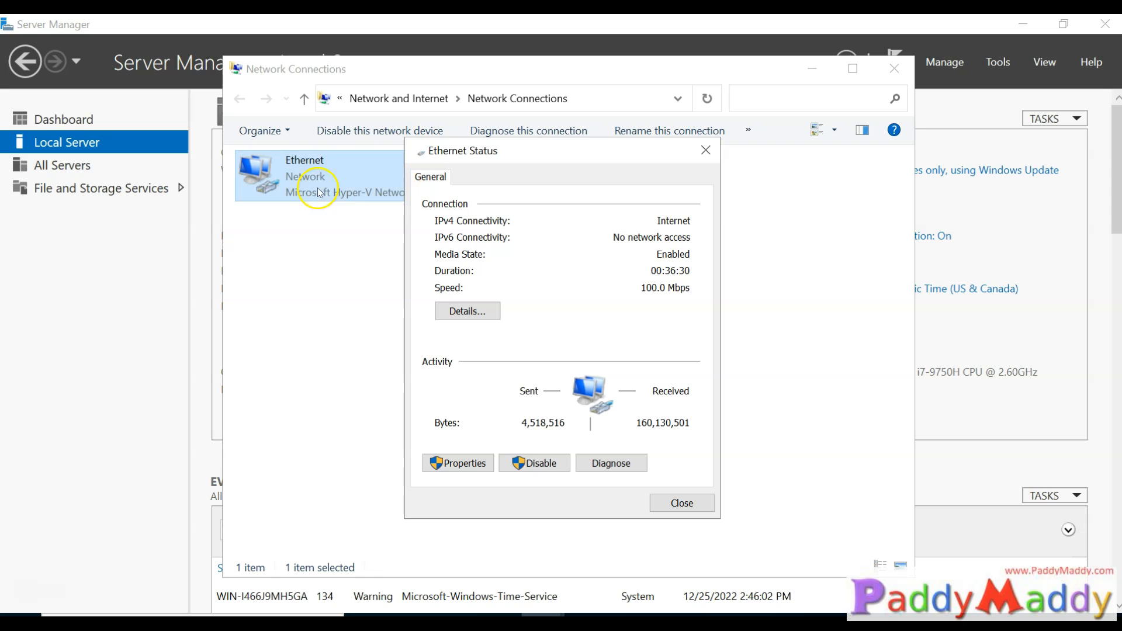
left_click(459, 462)
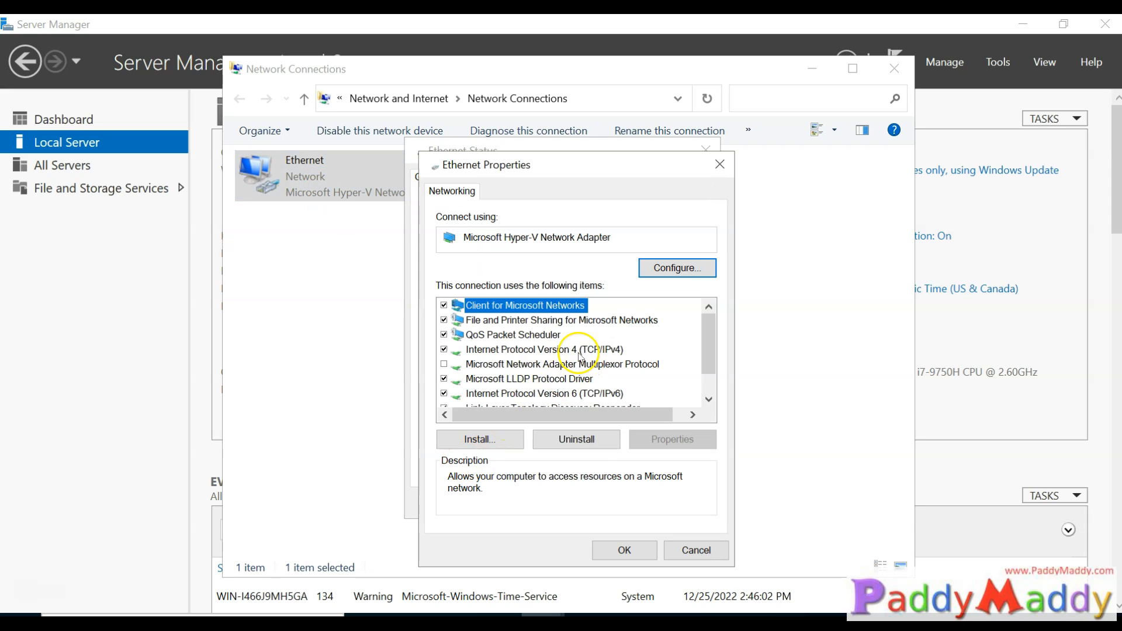
left_click(579, 351)
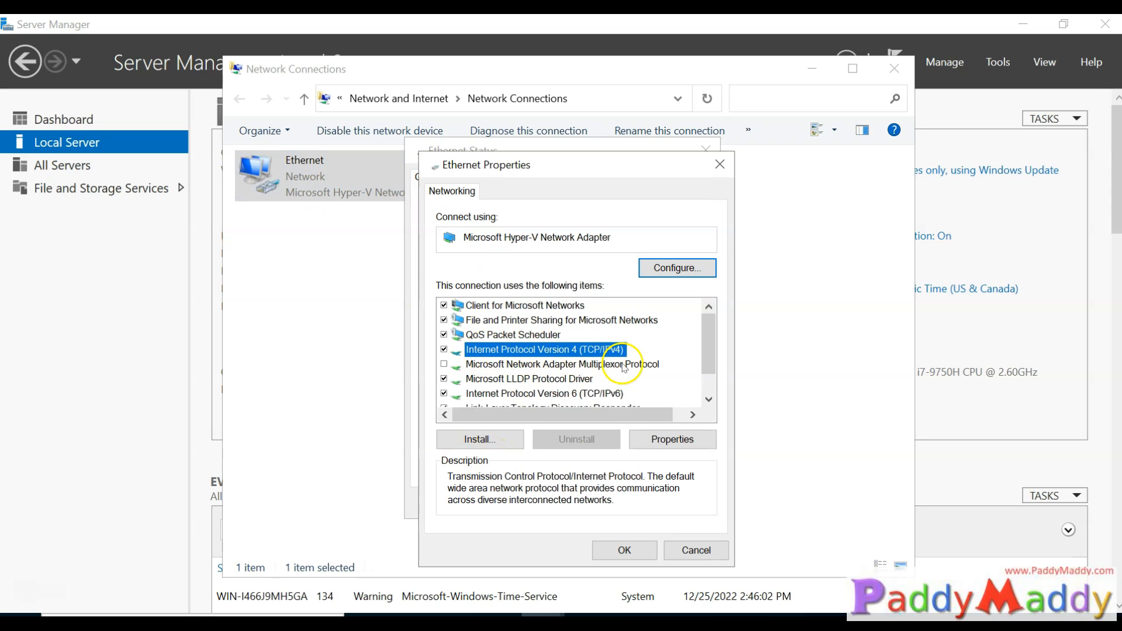
left_click(690, 439)
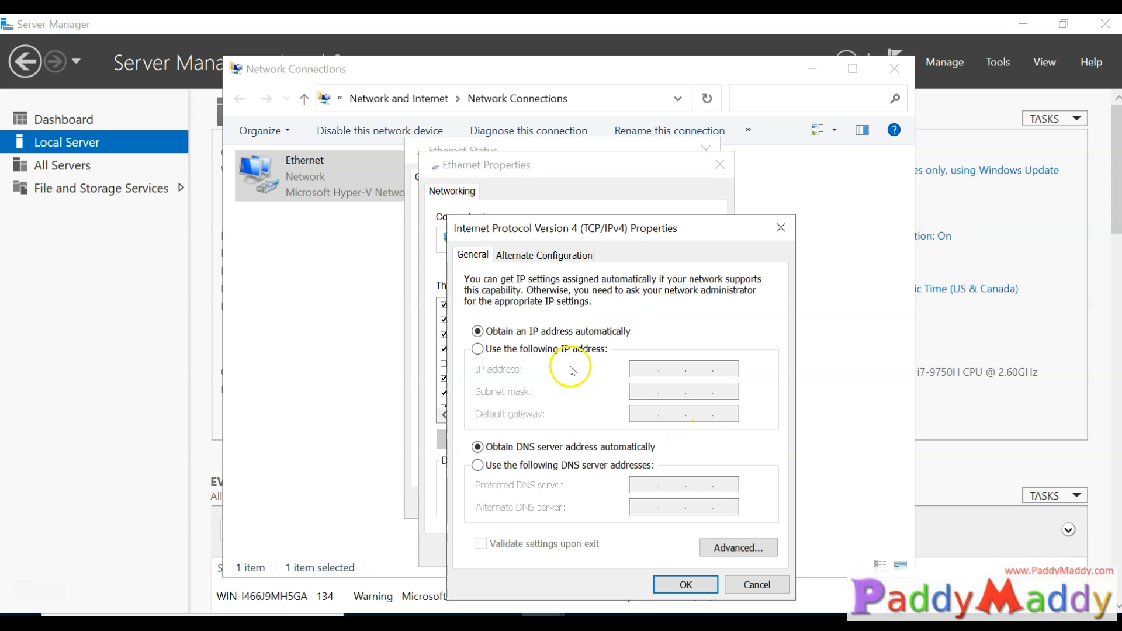
Assign the static IP address 10.0.0.1 with subnet mask 255.0.0.0 and default gateway 10.0.0.100
left_click(534, 348)
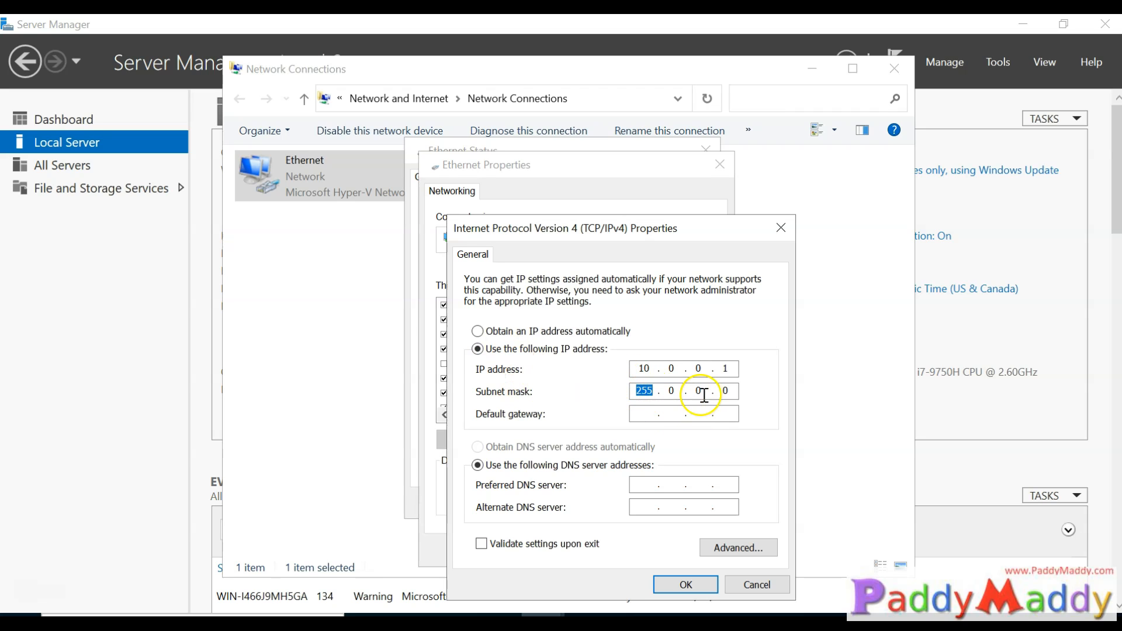
left_click(643, 413)
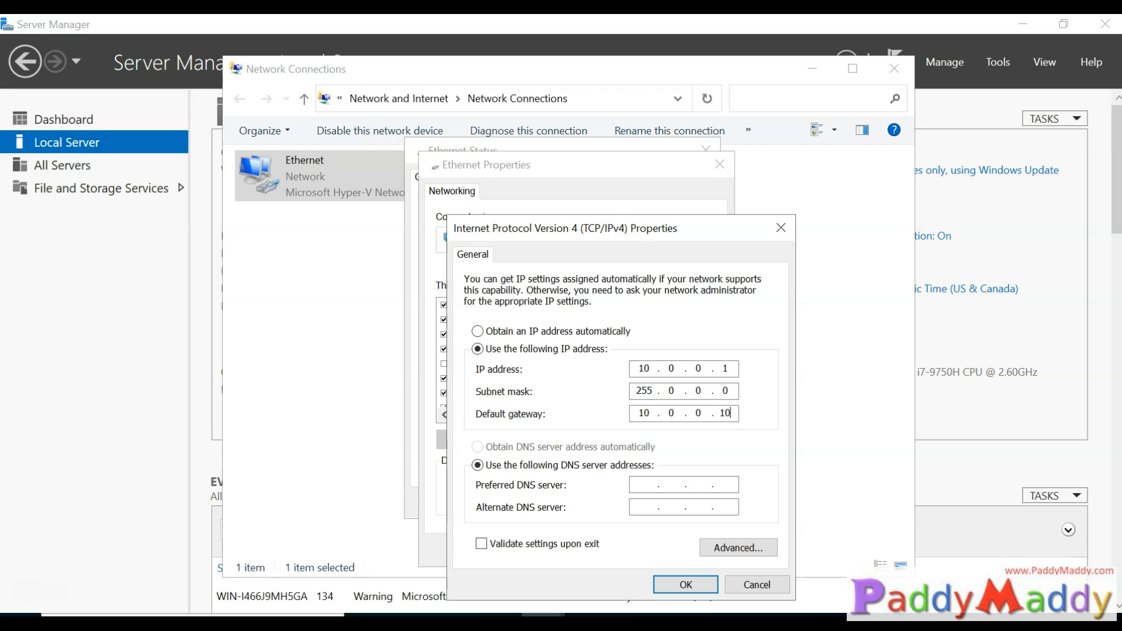
key("Tab")
Set the preferred DNS server to 10.0.0.1 and the alternate DNS server to 8.8.8.8
left_click(648, 487)
left_click_drag(722, 369, 743, 367)
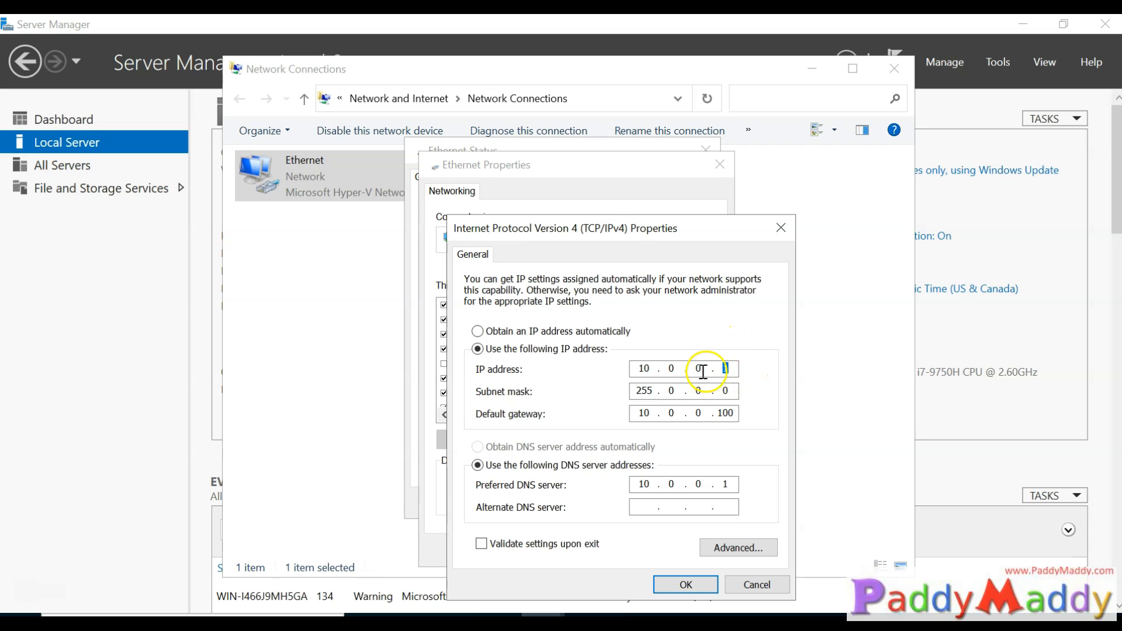
double_click(725, 484)
left_click(654, 513)
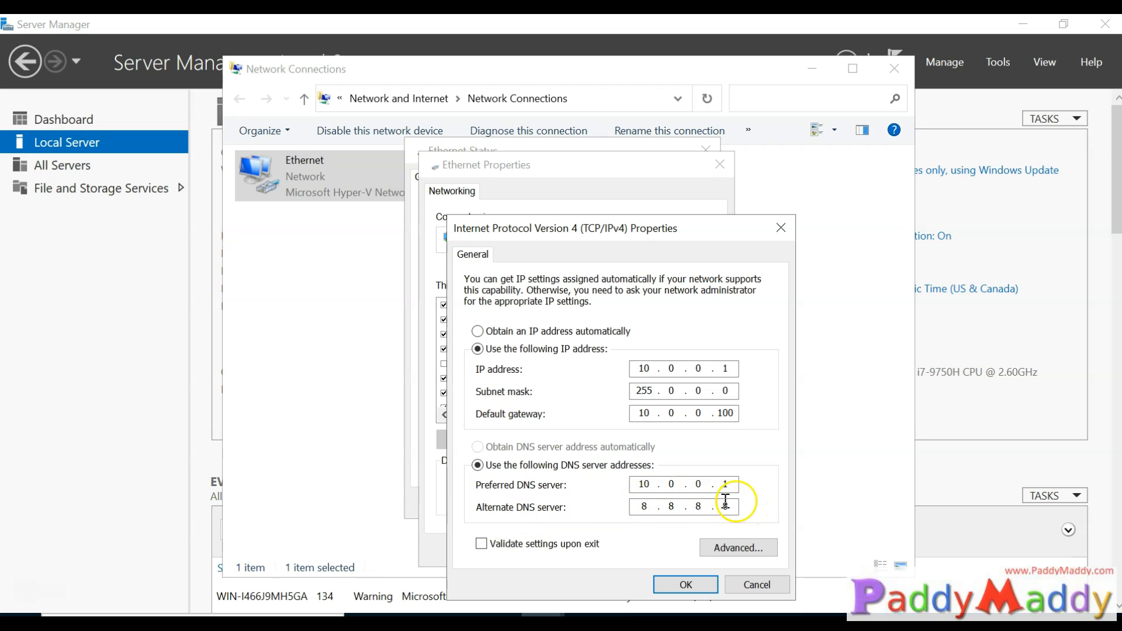
Set the connection's DNS suffix to mydc.local in the advanced TCP/IP settings and copy the suffix
left_click(746, 557)
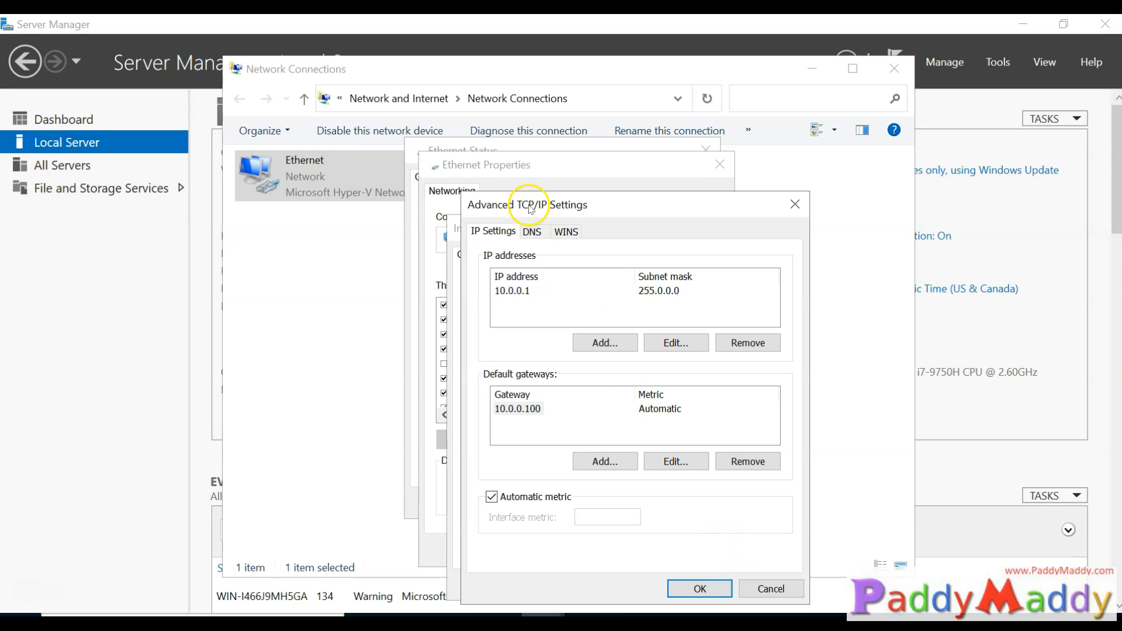
left_click(530, 231)
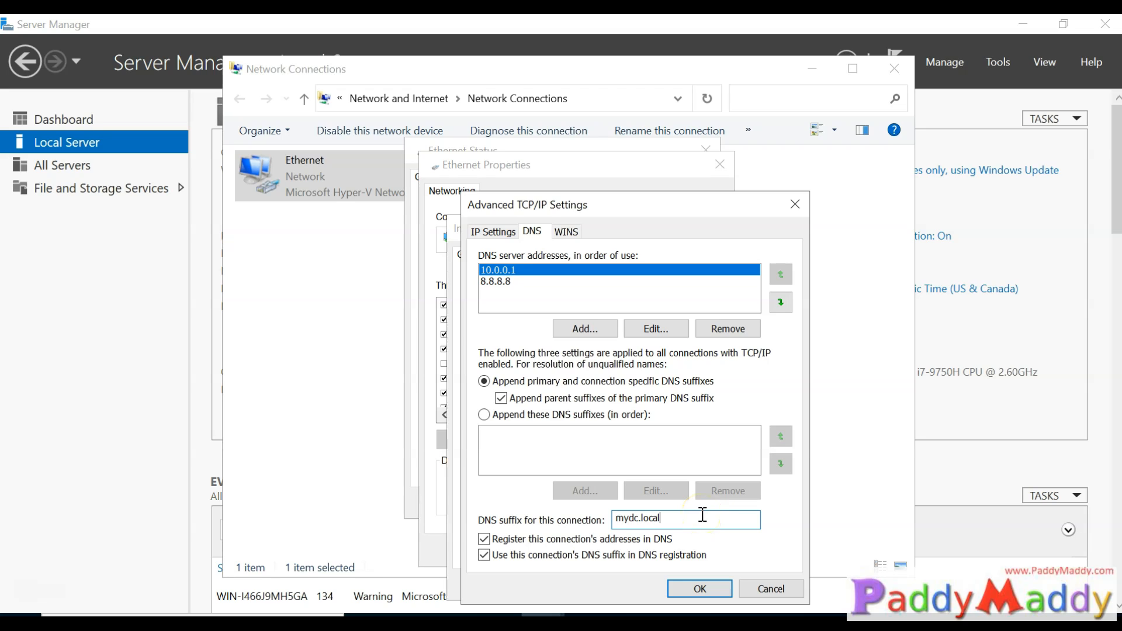
left_click_drag(701, 516, 596, 518)
key("ctrl+c")
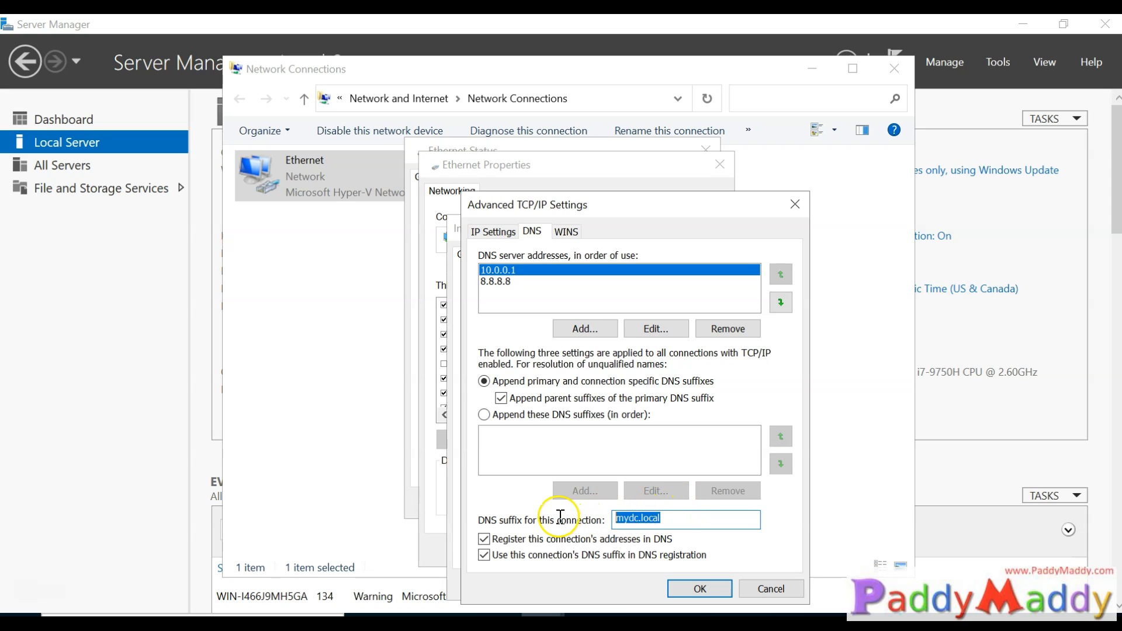
Apply the advanced, IPv4 and Ethernet adapter settings and close the network connection windows
left_click(698, 588)
left_click(687, 585)
left_click(629, 550)
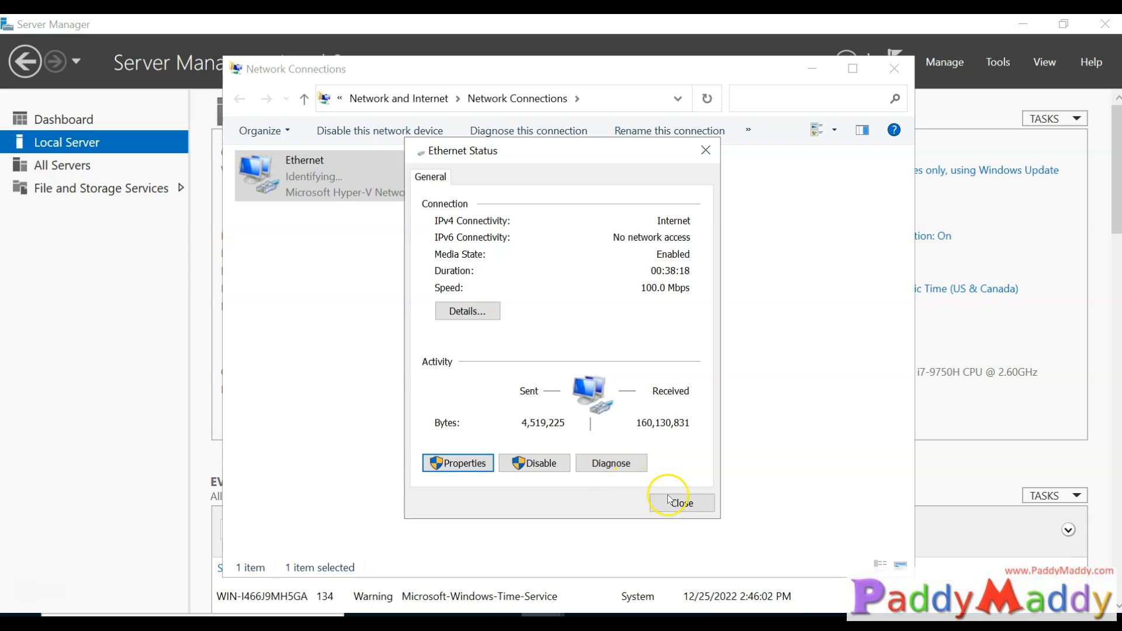
left_click(673, 502)
left_click(894, 68)
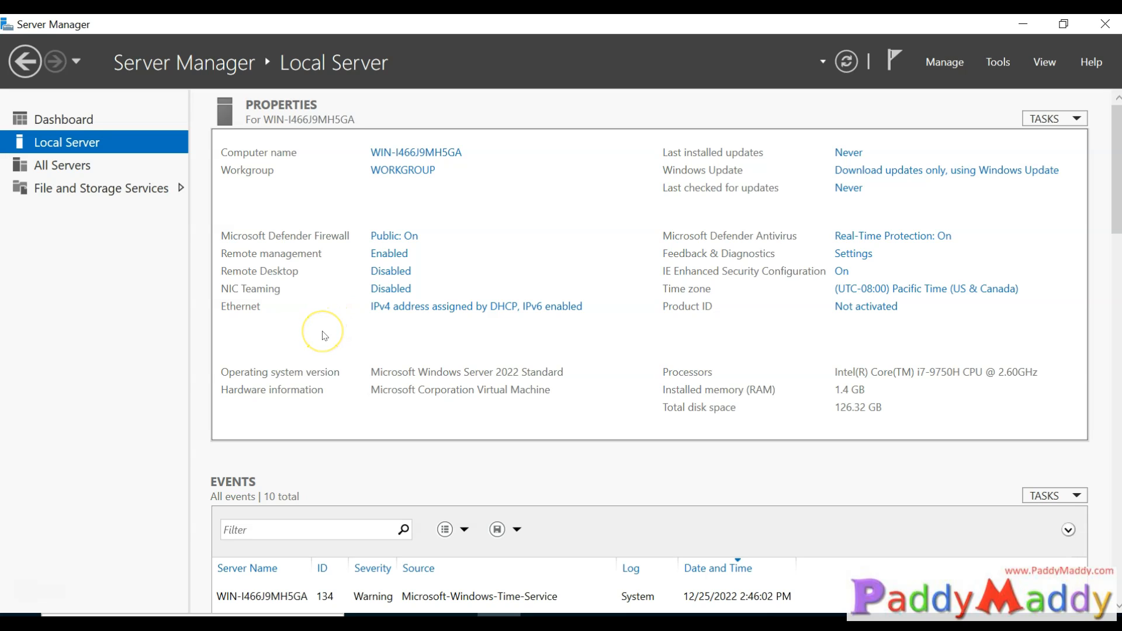
Search for powershell and start Windows PowerShell as administrator
left_click(408, 153)
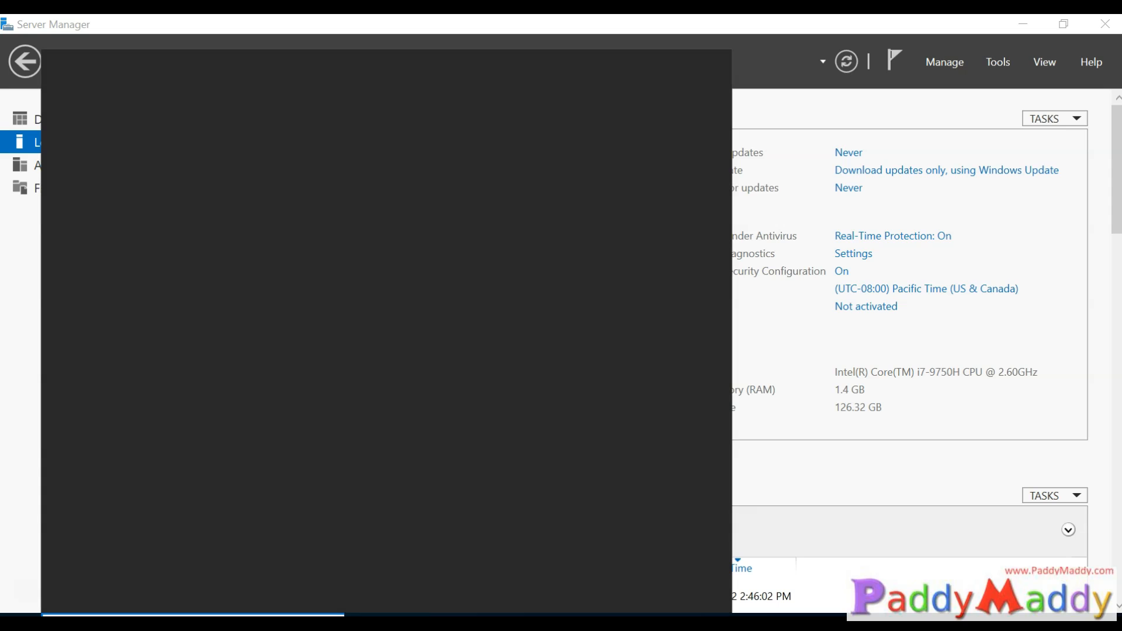
type("powershell")
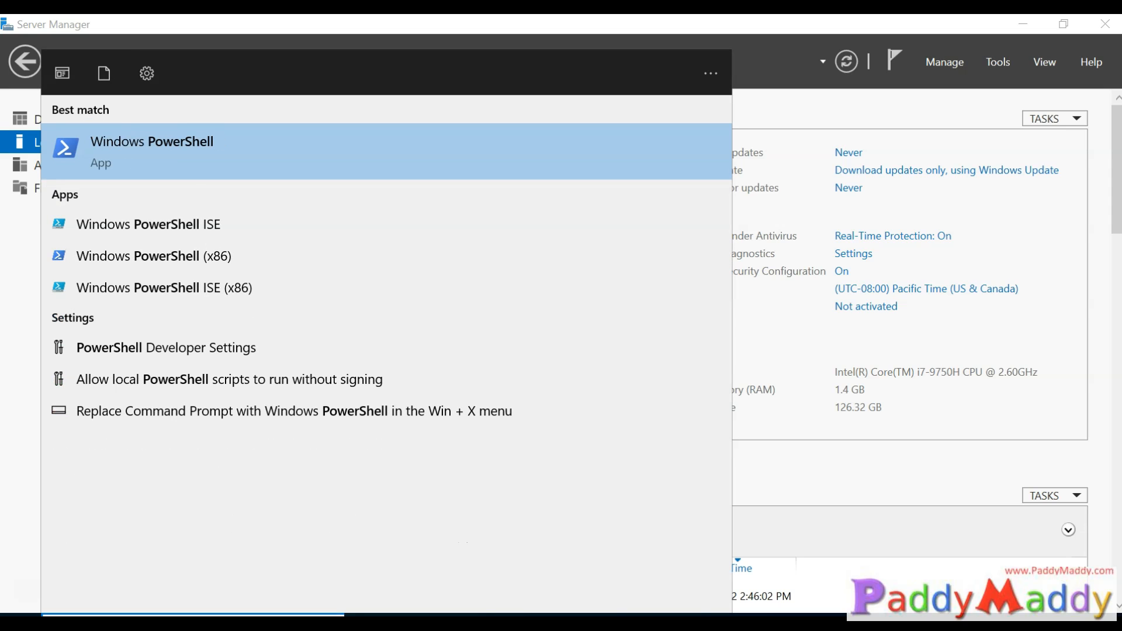
right_click(209, 174)
left_click(298, 191)
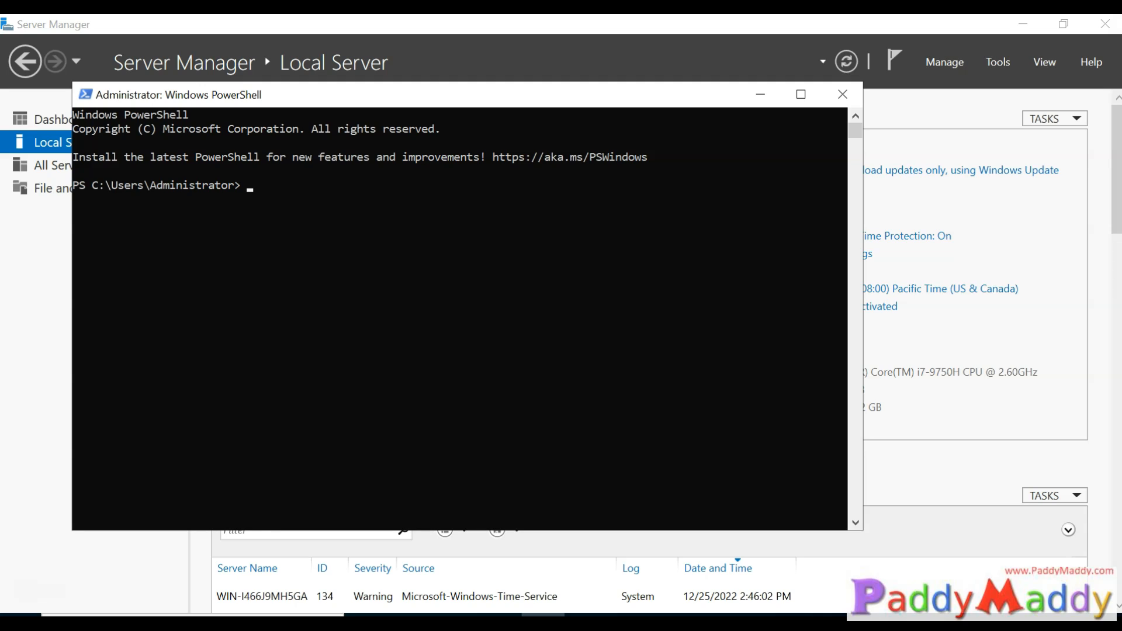
Rename the server by running rename-computer -newname "inhyd-dc01" in PowerShell
right_click(249, 291)
key("Escape")
type("rename-comu")
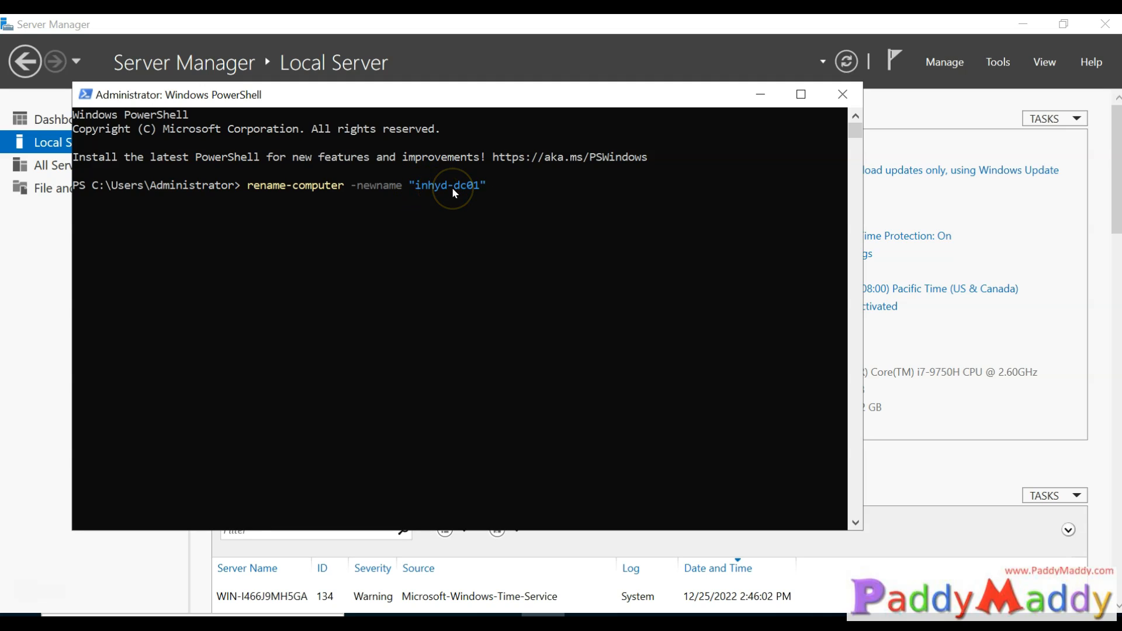
key("Return")
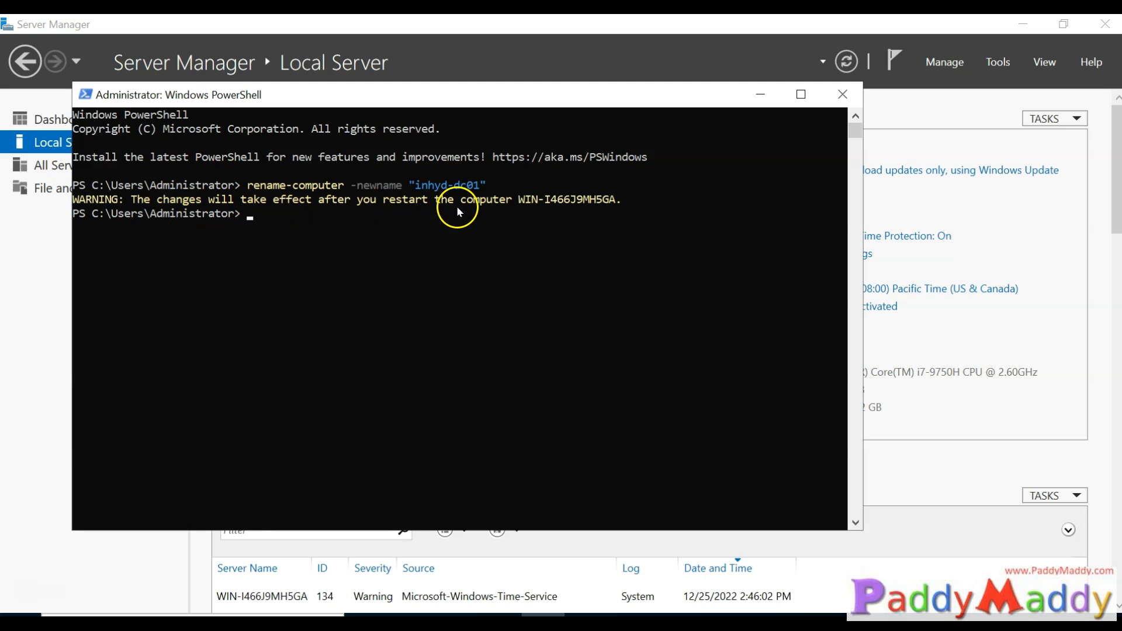
Run hostname in PowerShell to check the computer name currently in effect
type("hostnam")
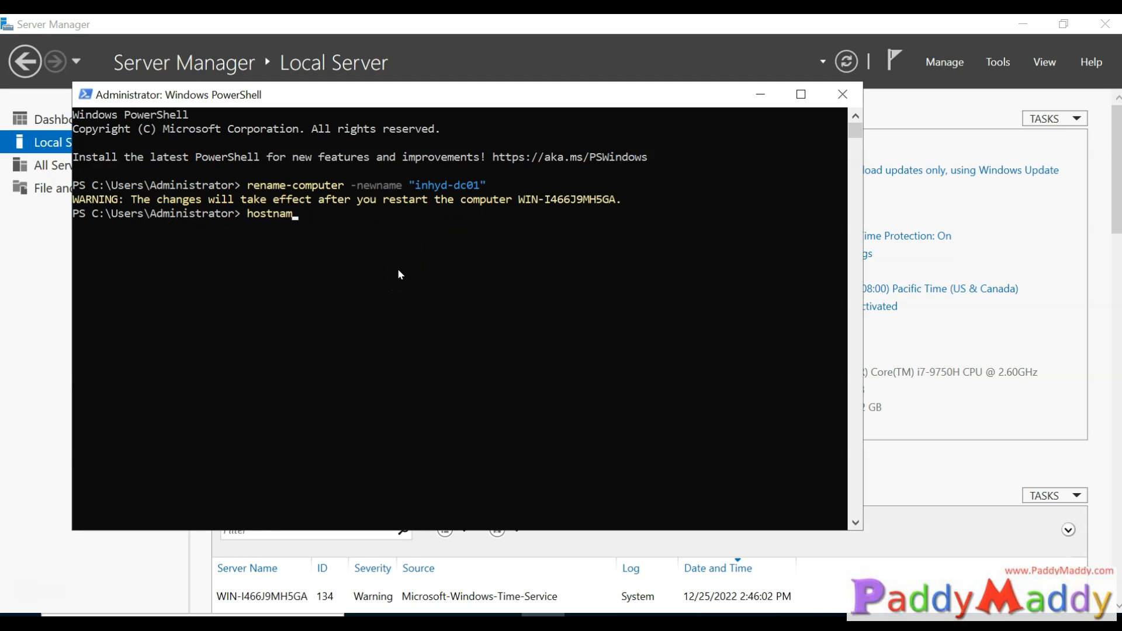
type("e")
key("Return")
left_click_drag(73, 227, 162, 233)
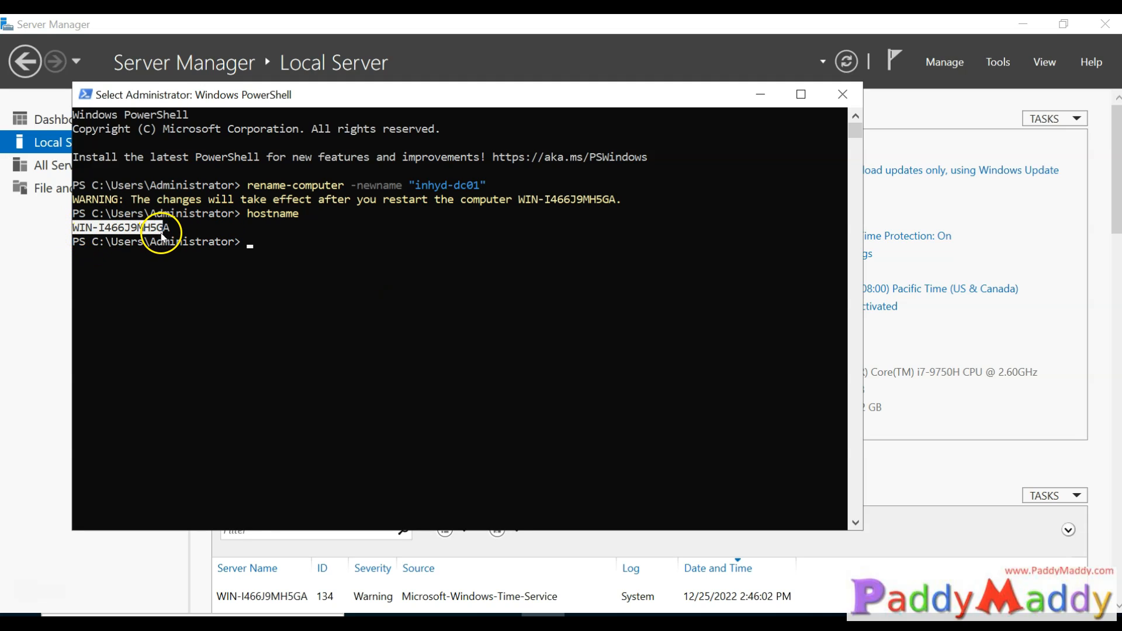
left_click(315, 360)
right_click(438, 447)
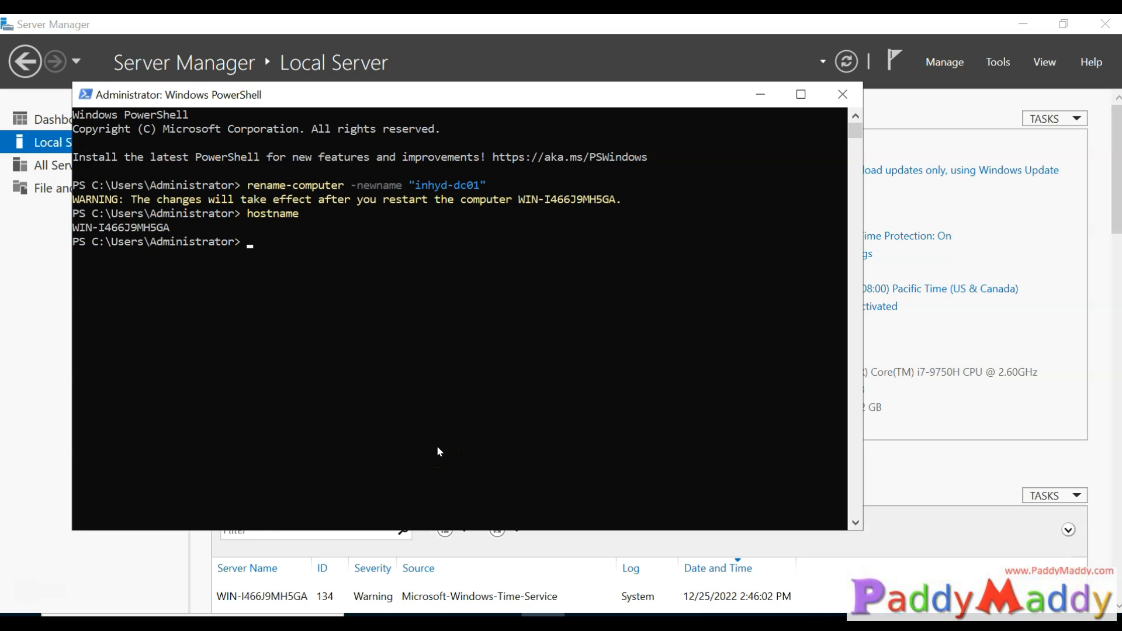
Restart the server by running shutdown -r -f -t 5 and dismiss the sign-out notice
left_click(450, 417)
type("shutdown -r -f -t 5")
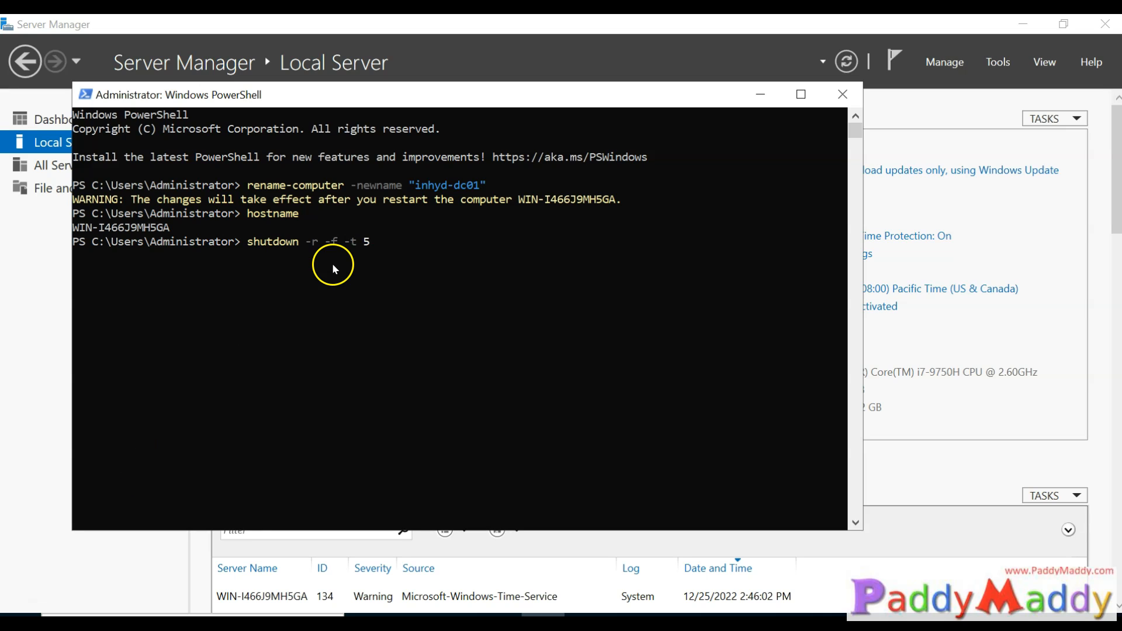
left_click(395, 311)
key("Return")
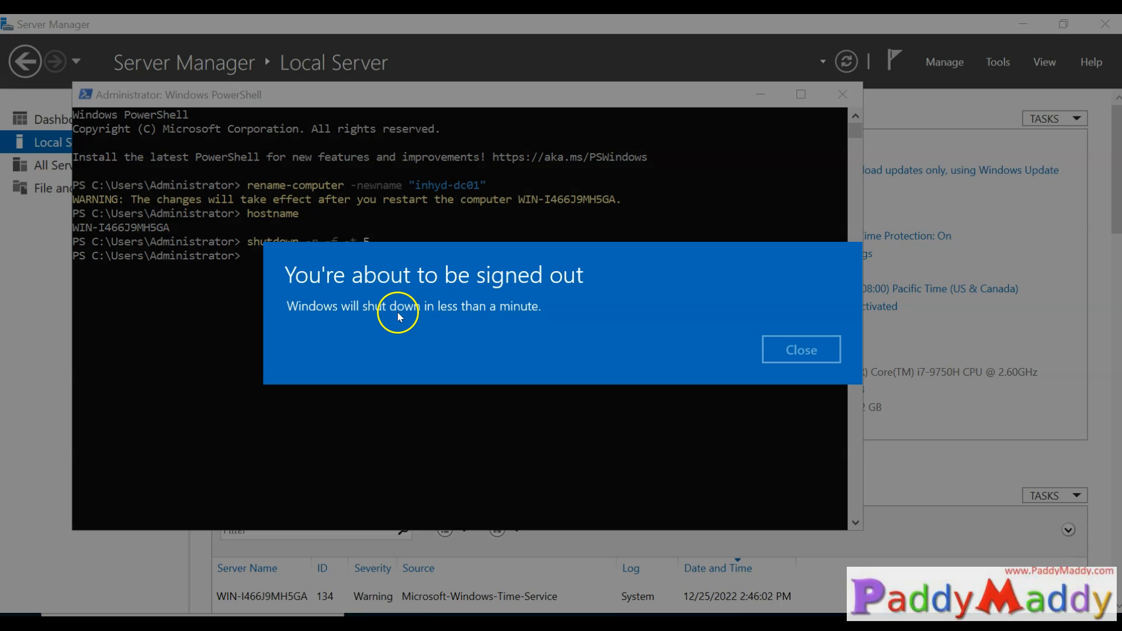
left_click(769, 350)
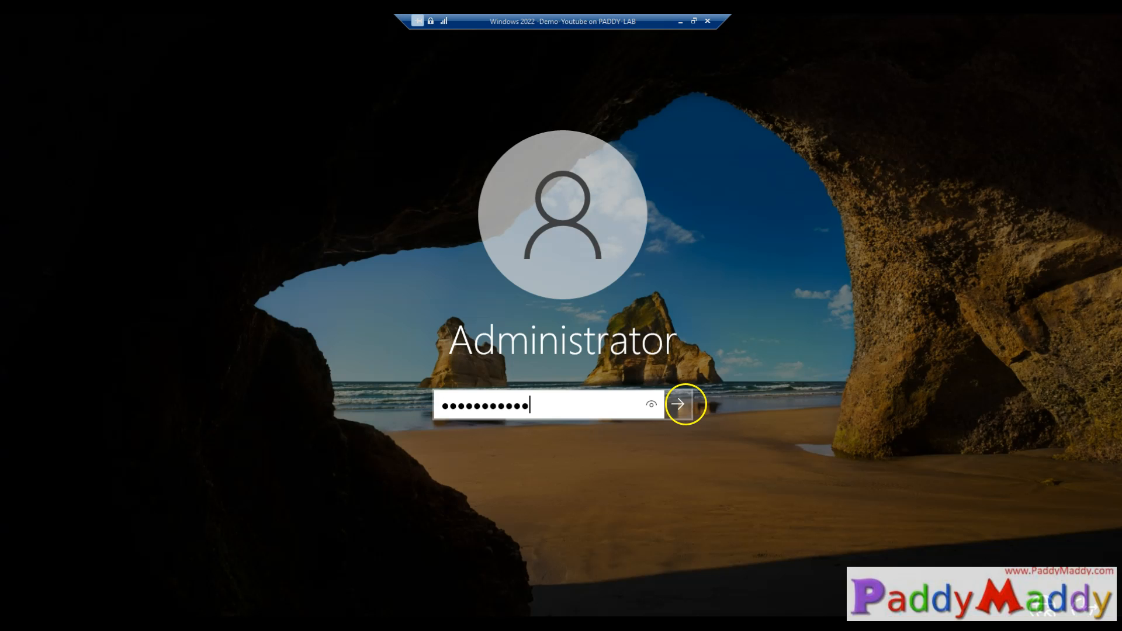
Sign in to the restarted server with the Administrator account password and show the Local Server properties
left_click(681, 404)
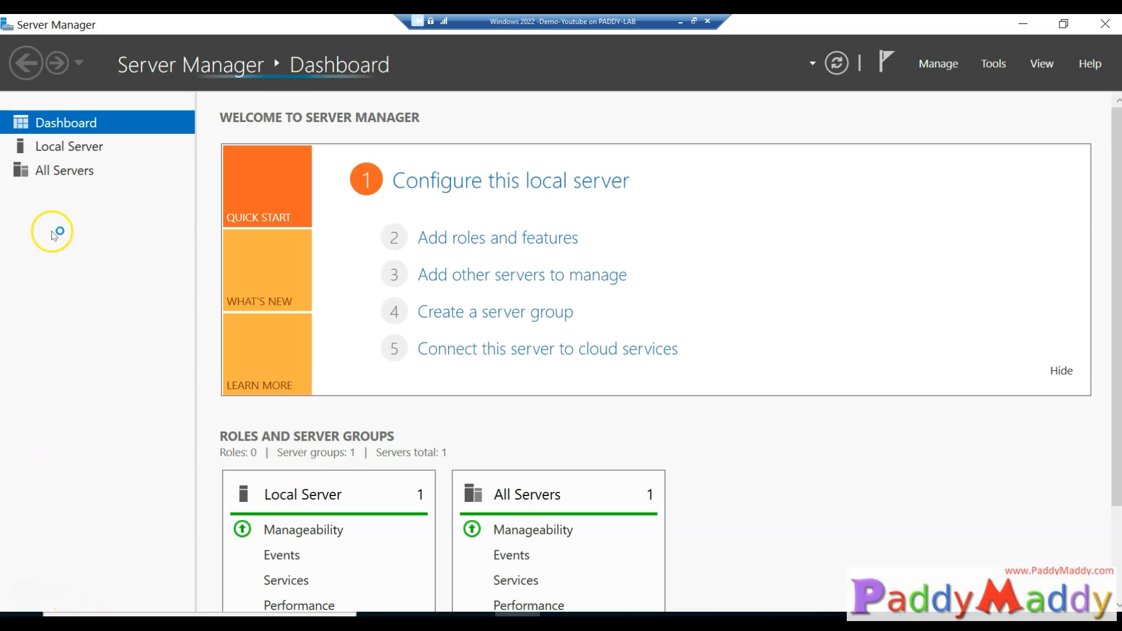
left_click(75, 151)
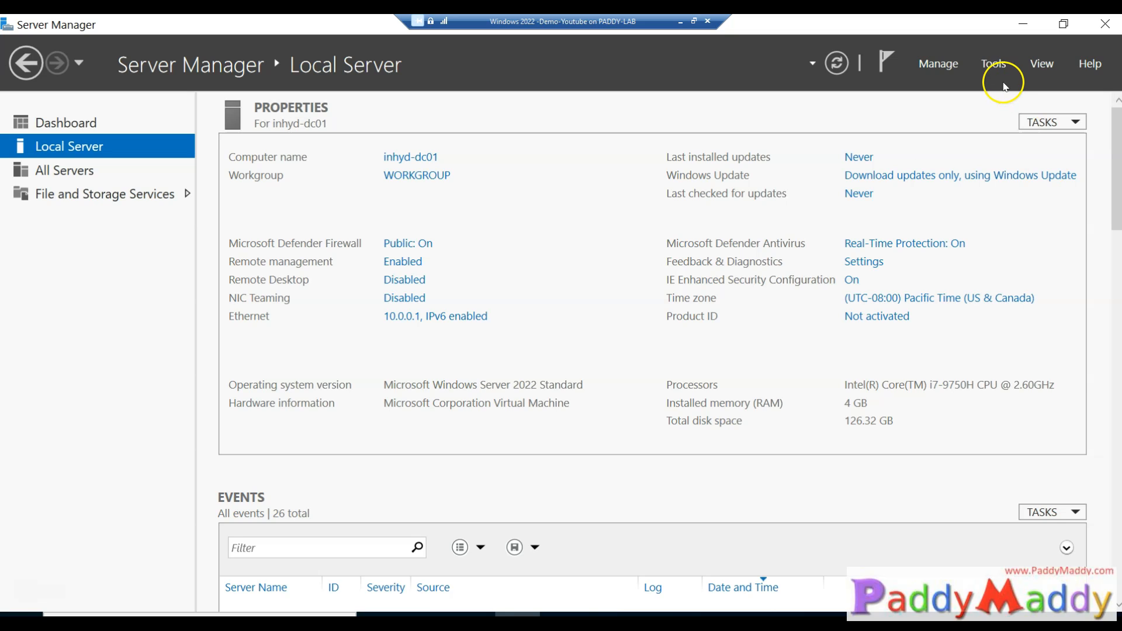
Run whoami in a Command Prompt started as administrator to check the signed-in account, and close the window
key("super")
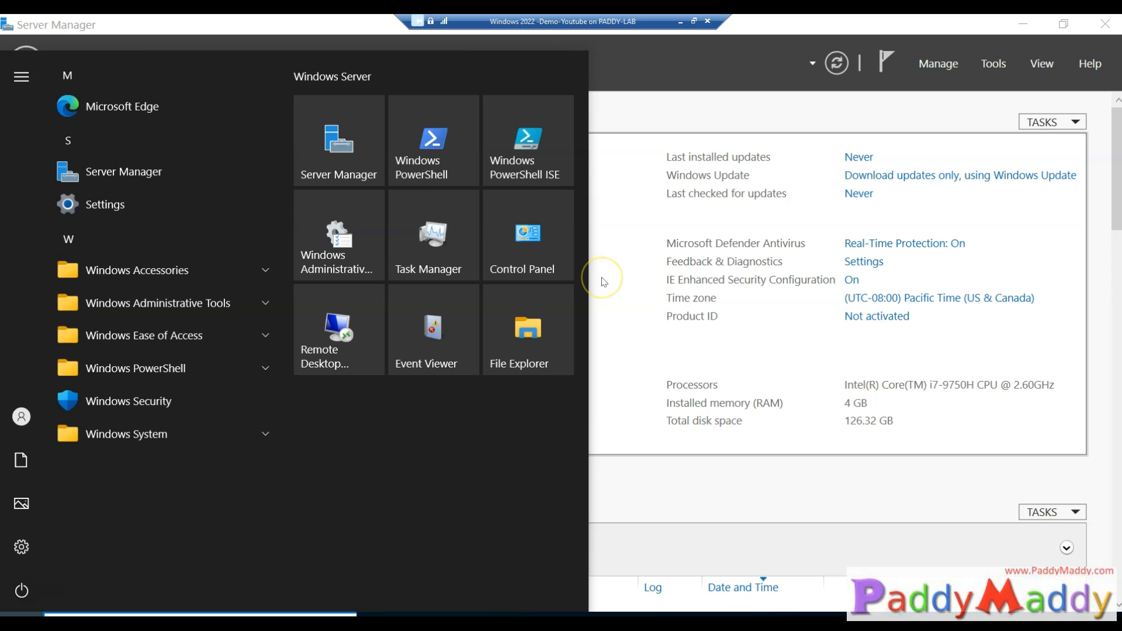
type("cmd")
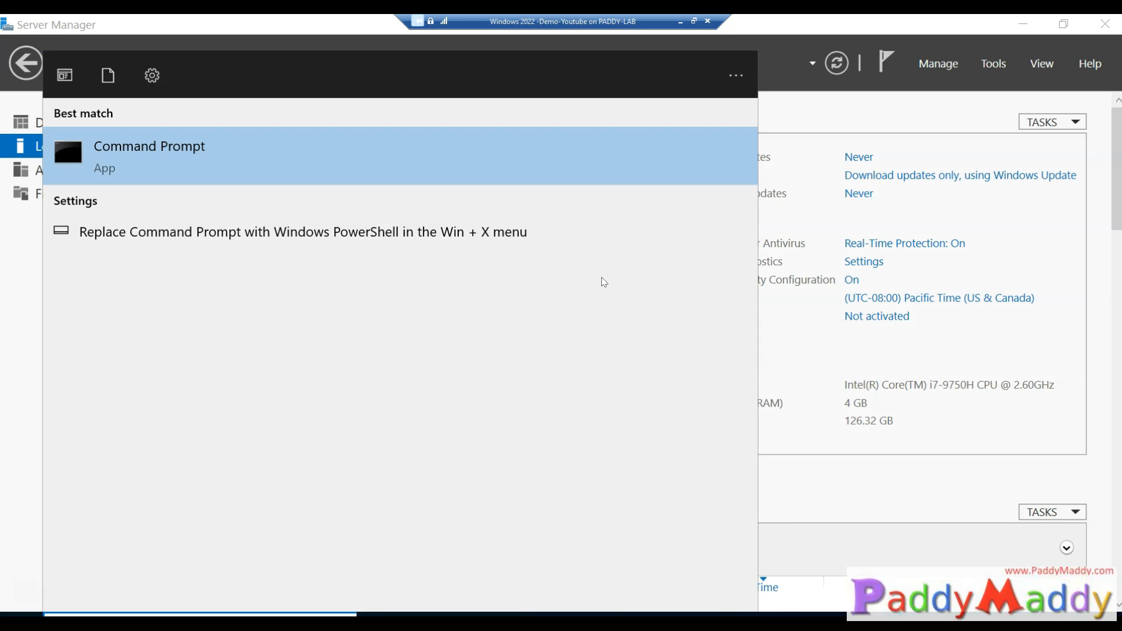
right_click(213, 170)
left_click(247, 187)
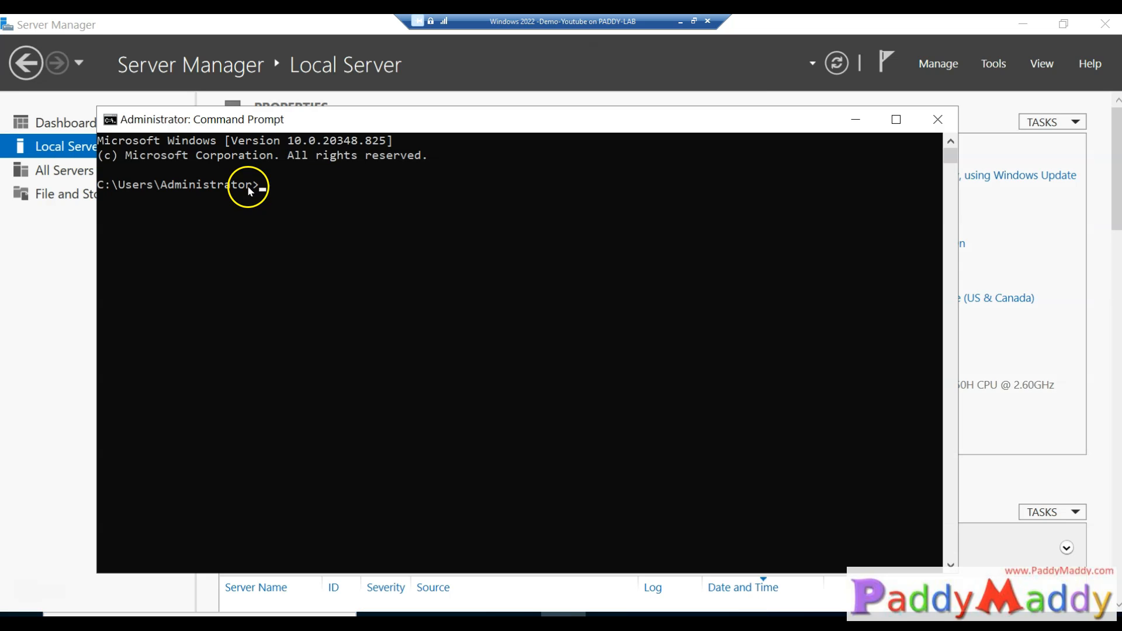
type("whoami")
key("Return")
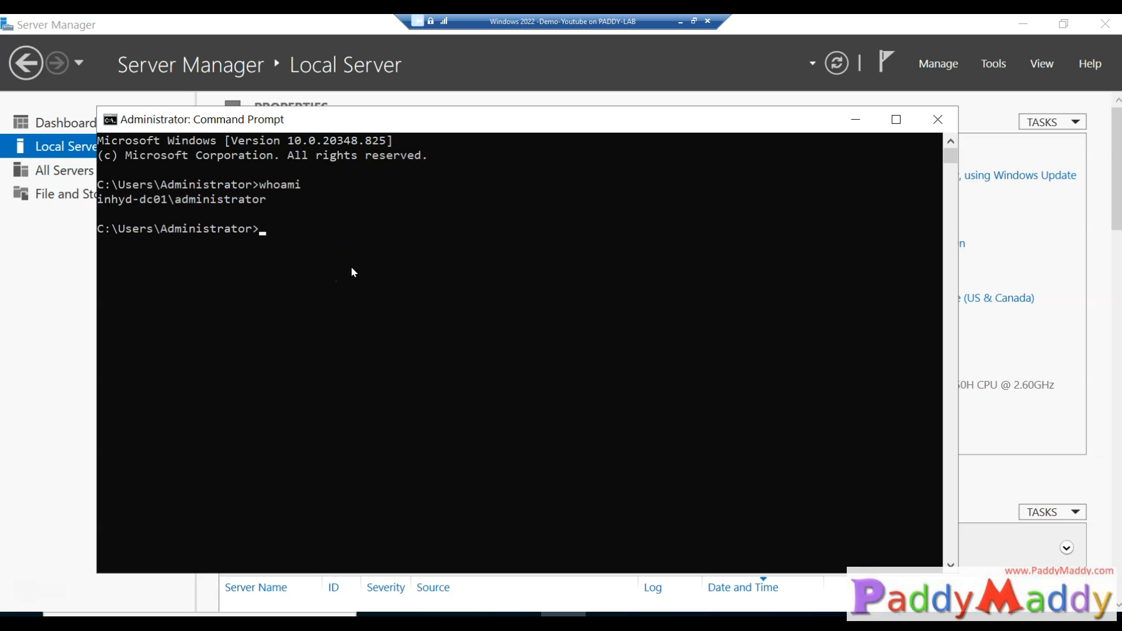
left_click_drag(175, 200, 265, 208)
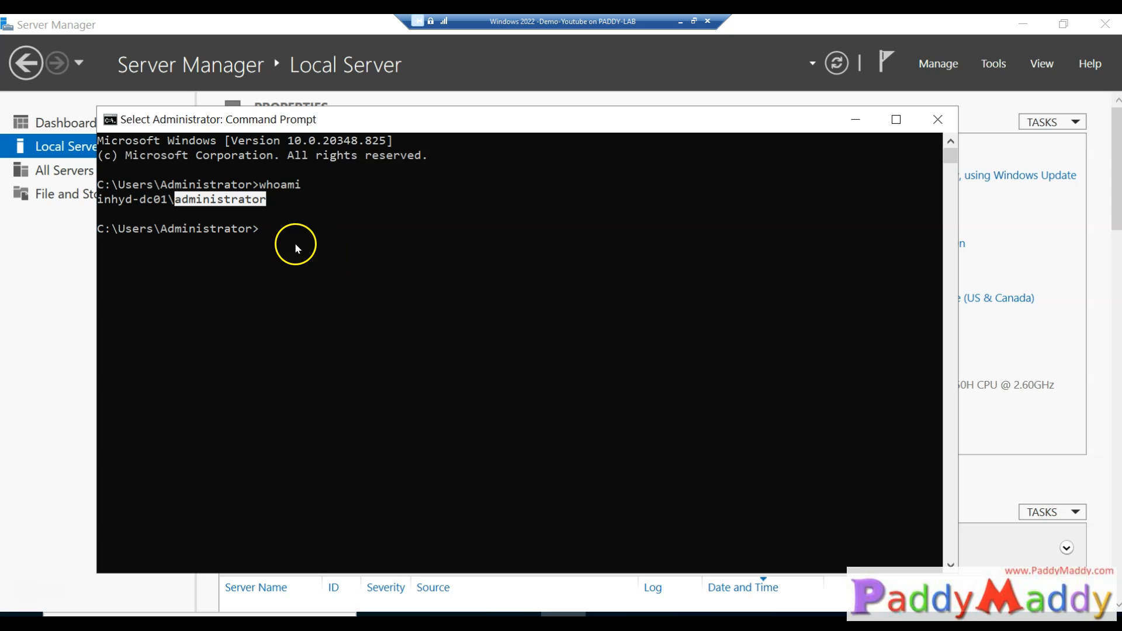
left_click(938, 120)
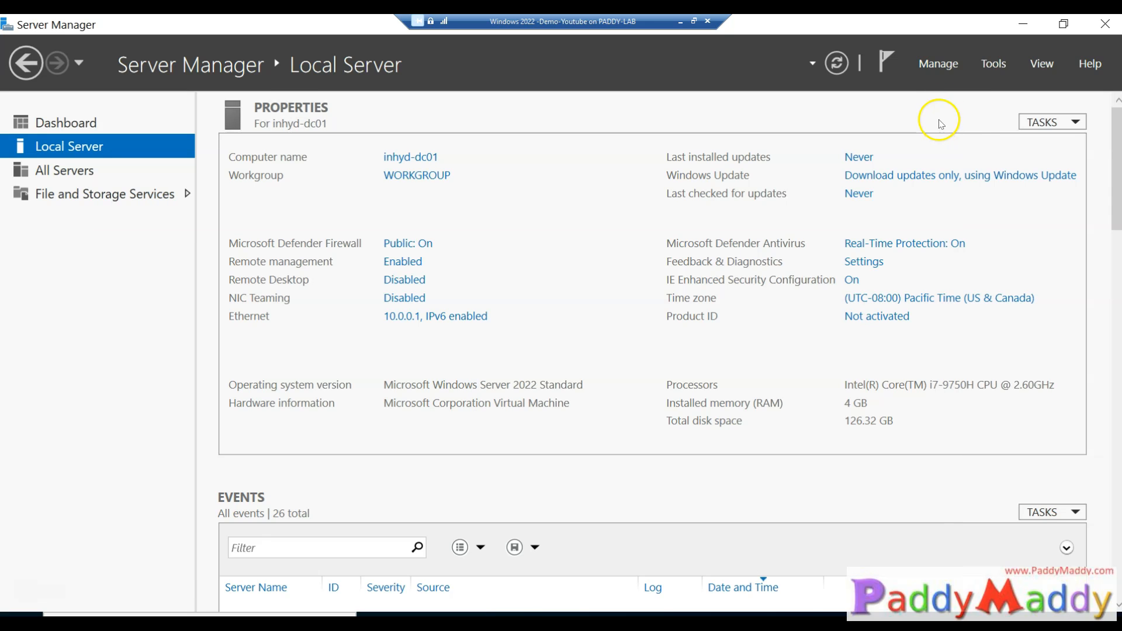
Start adding roles and features with the default installation type and inhyd-dc01 from the server pool as destination
left_click(947, 69)
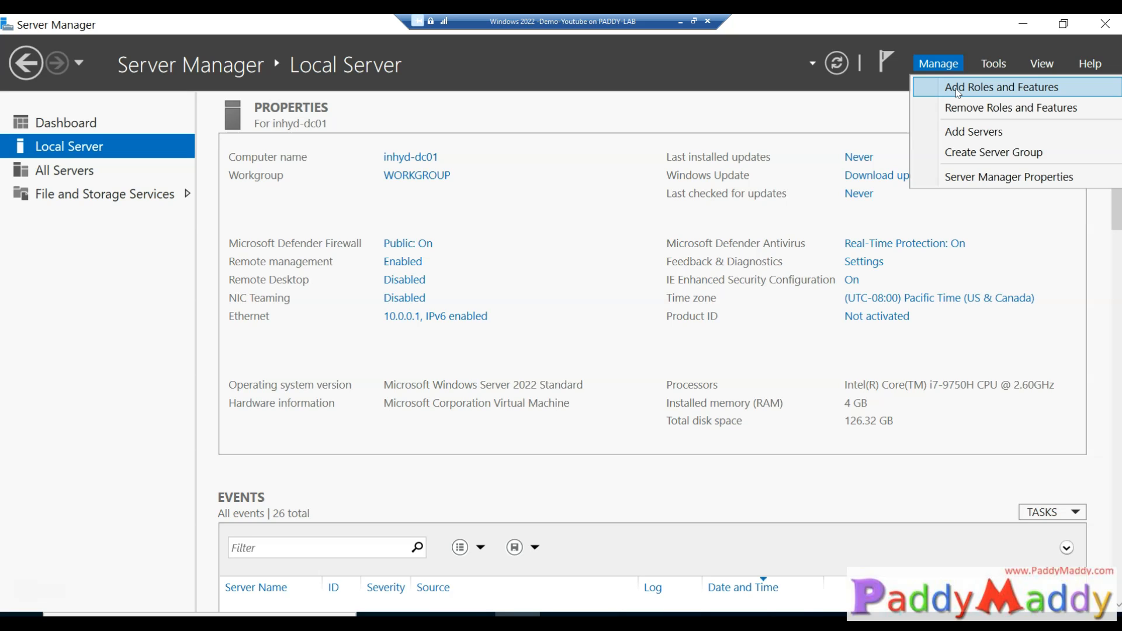
left_click(958, 93)
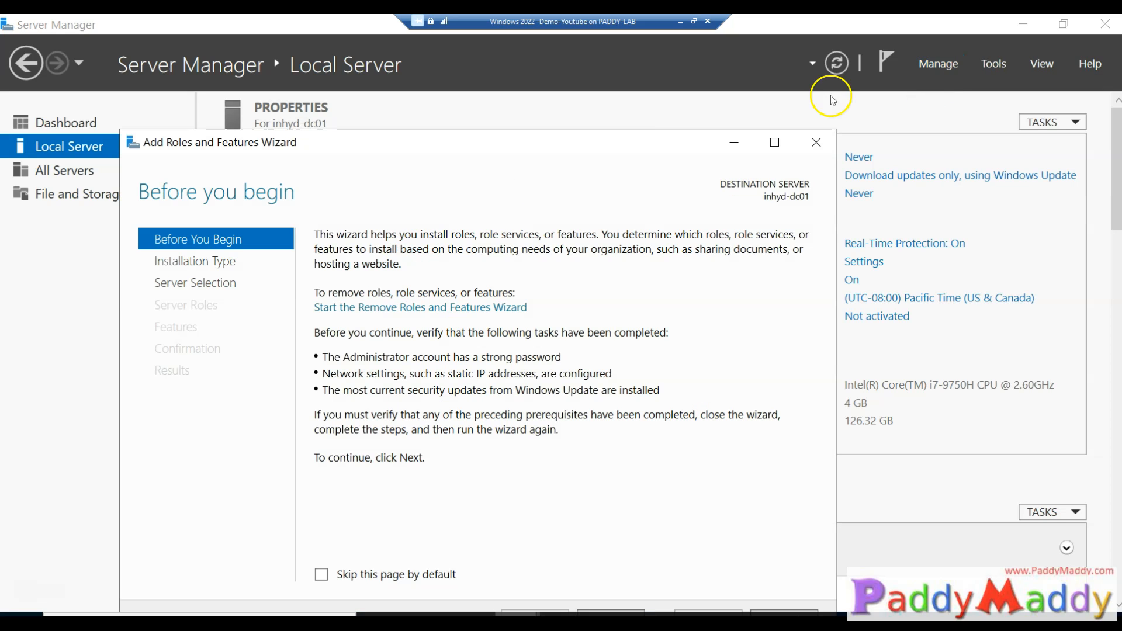
left_click_drag(458, 145, 459, 78)
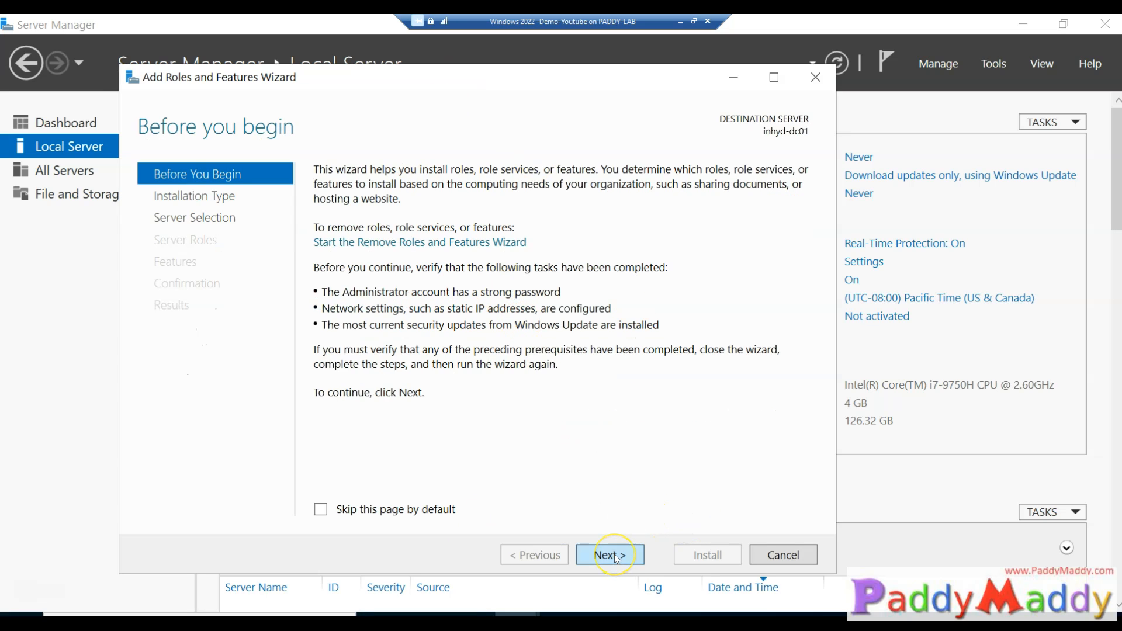
left_click(614, 554)
left_click(619, 560)
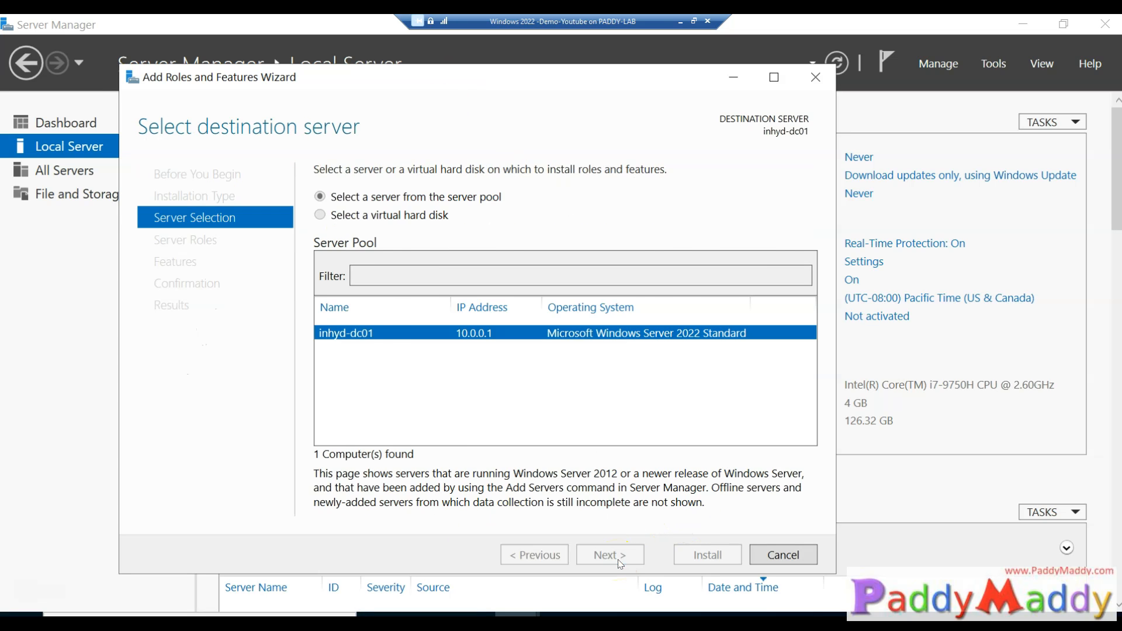
Select the Active Directory Domain Services role and add its required features including the management tools
left_click(386, 240)
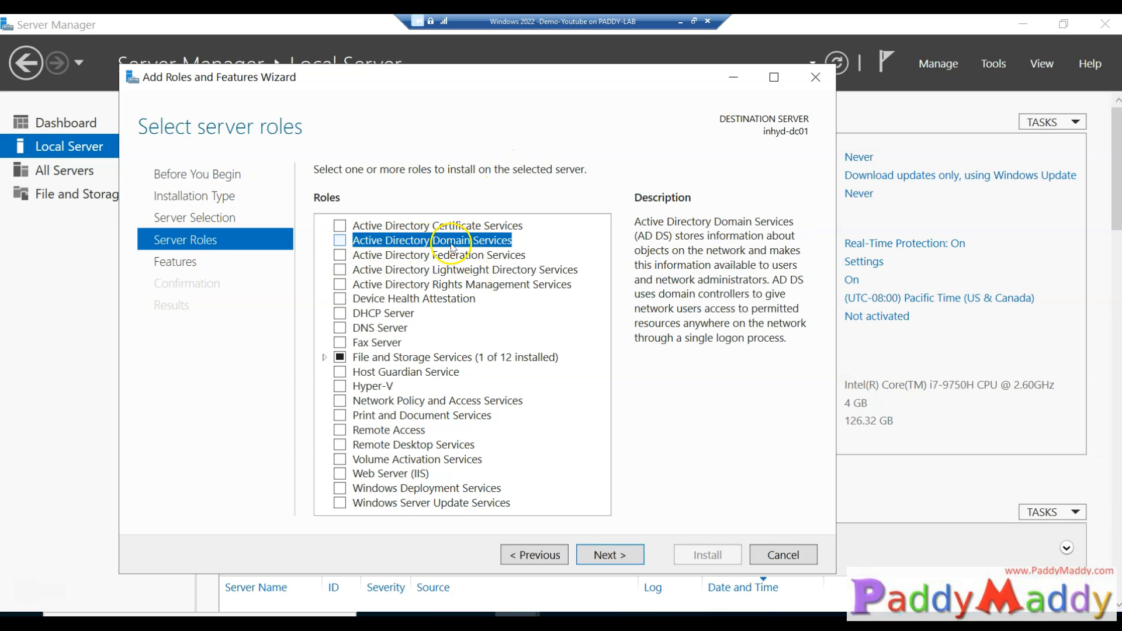
left_click(340, 241)
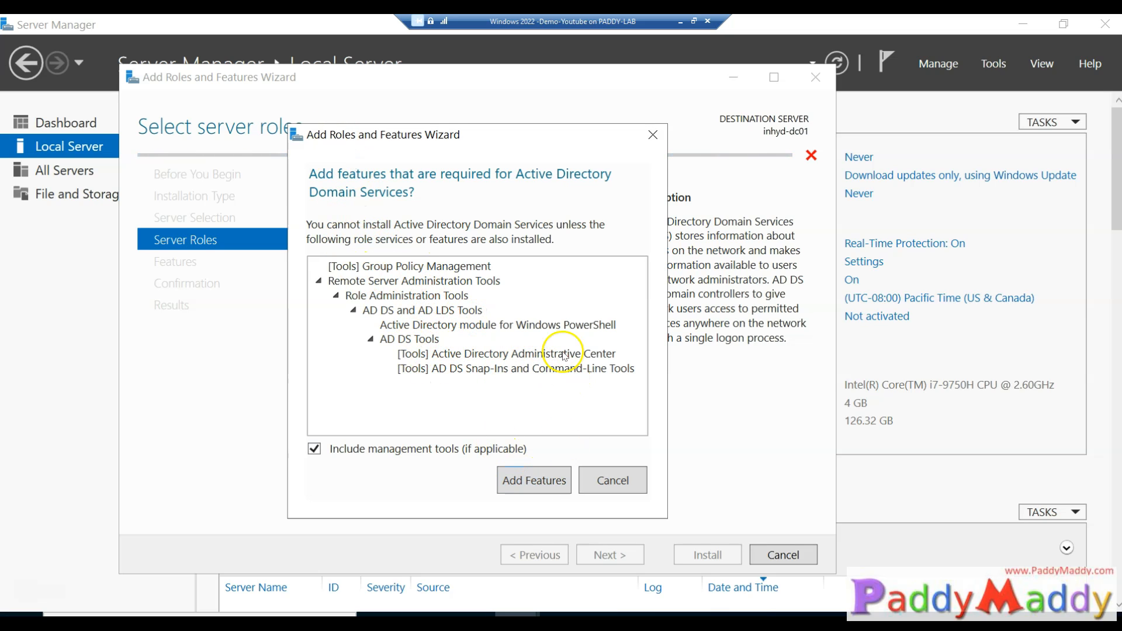
left_click(537, 480)
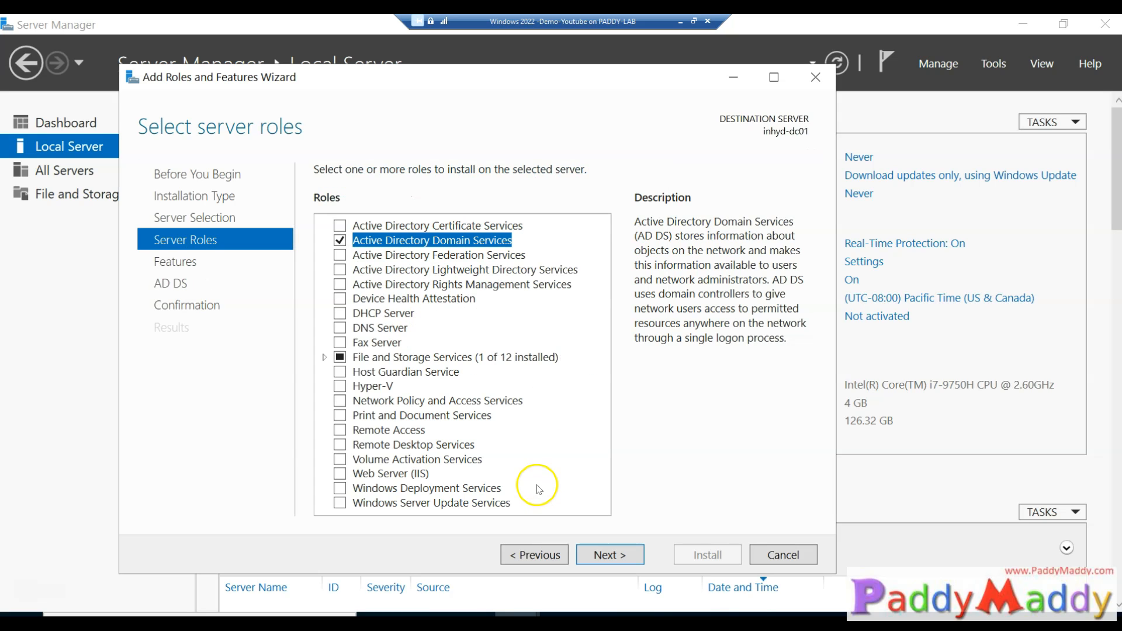
Keep the default feature selection and install Active Directory Domain Services without automatic restart of the server
left_click(608, 556)
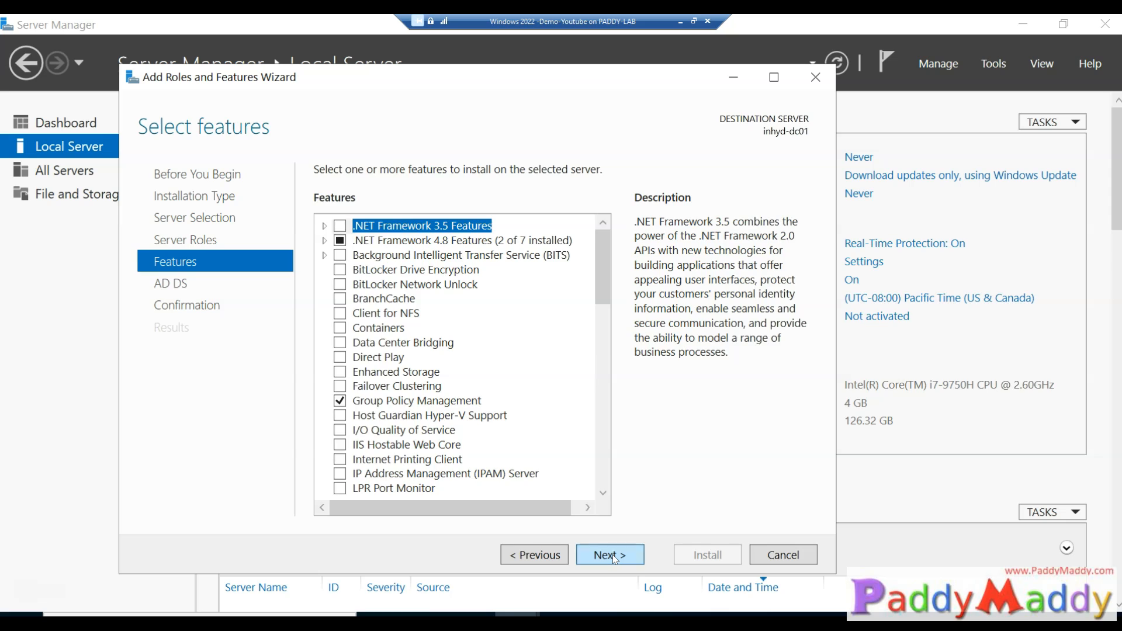
left_click(612, 555)
left_click(612, 555)
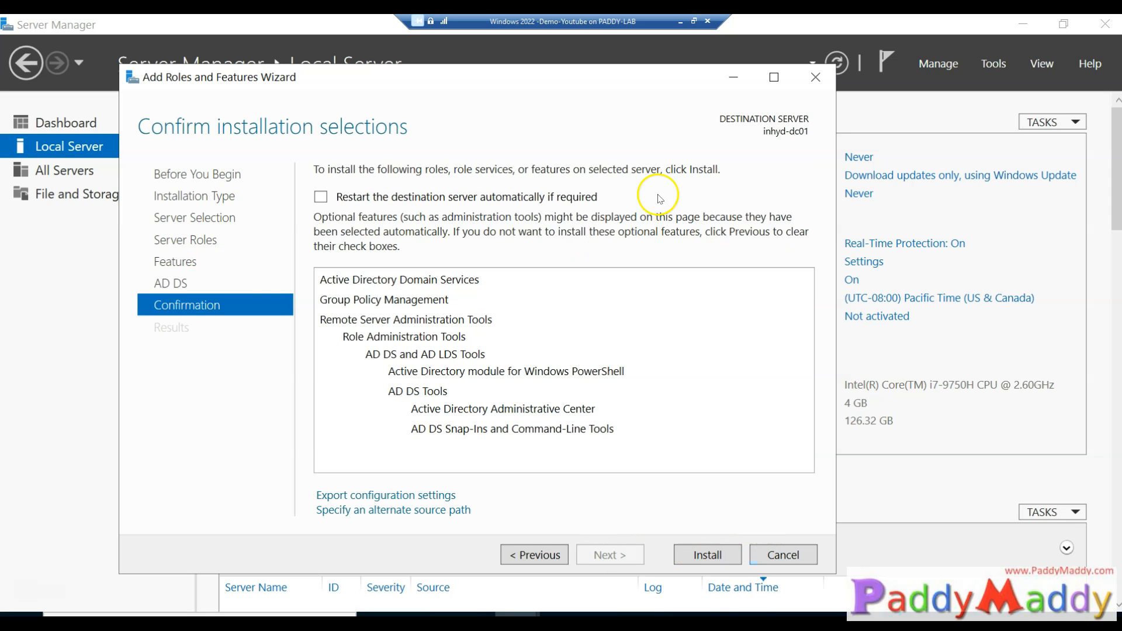
left_click(718, 557)
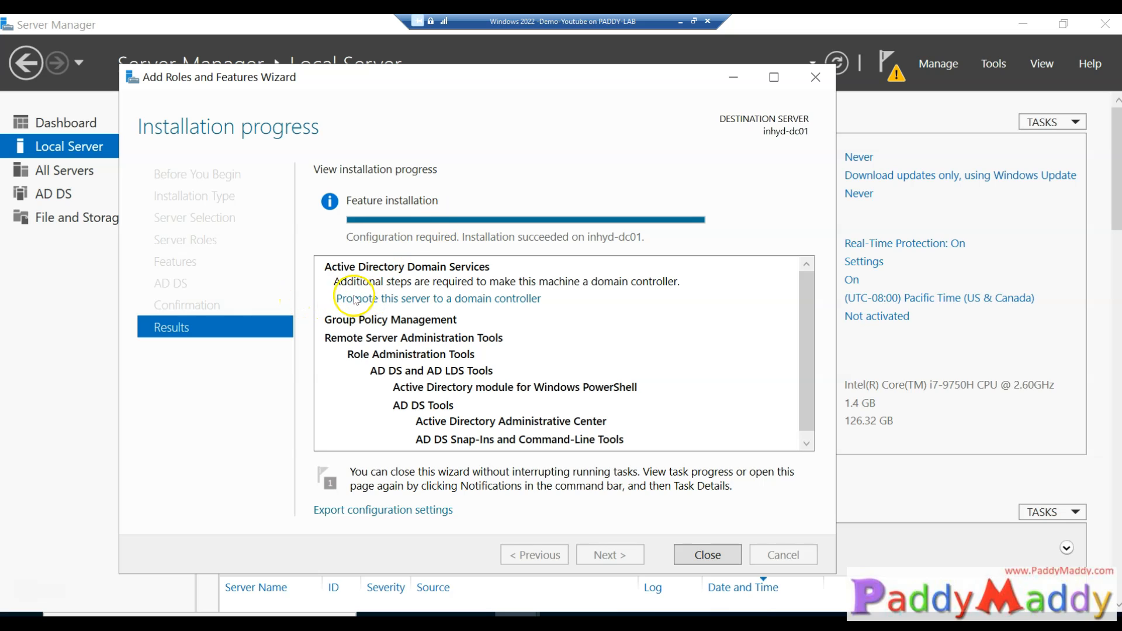
Start promoting the server to a domain controller and add a new forest with the root domain name mydc.local
left_click(516, 299)
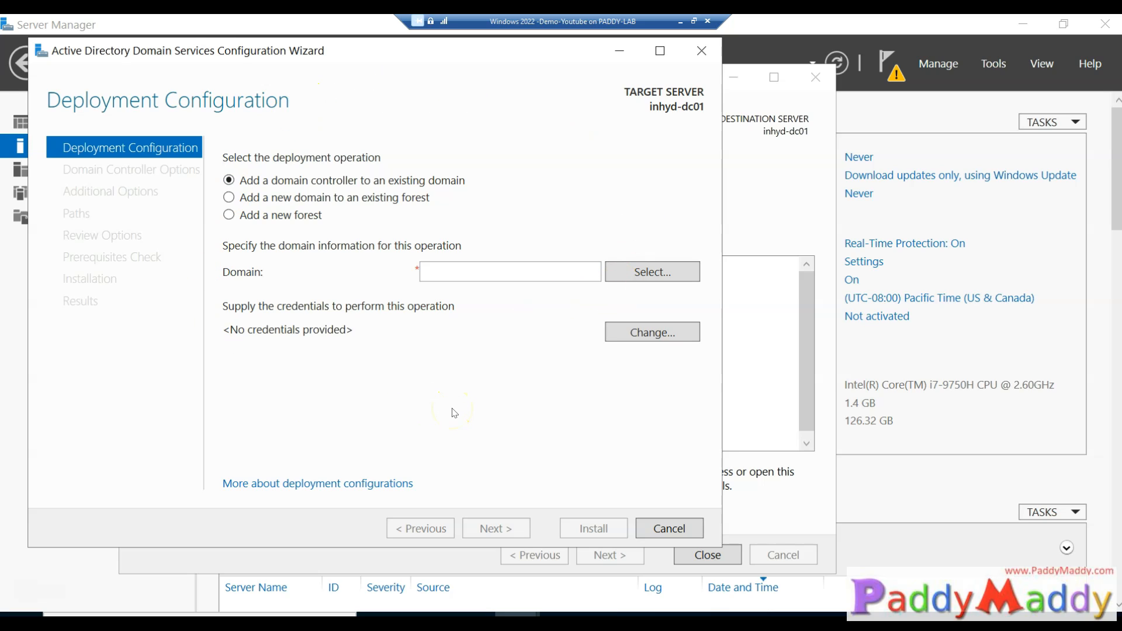
left_click(291, 200)
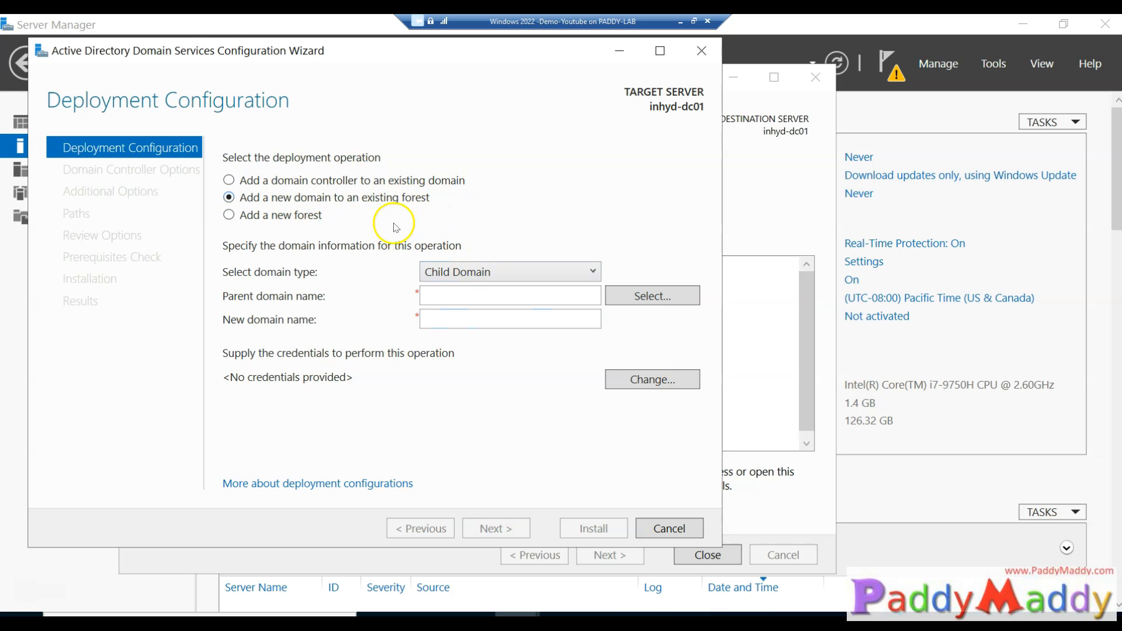
left_click(316, 180)
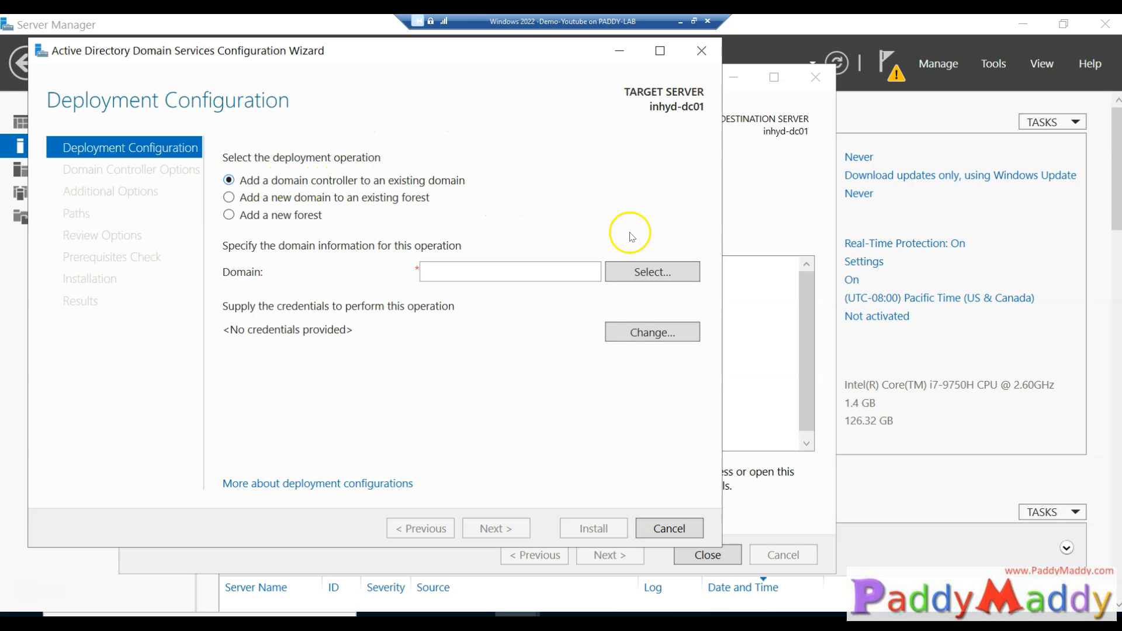
left_click(244, 215)
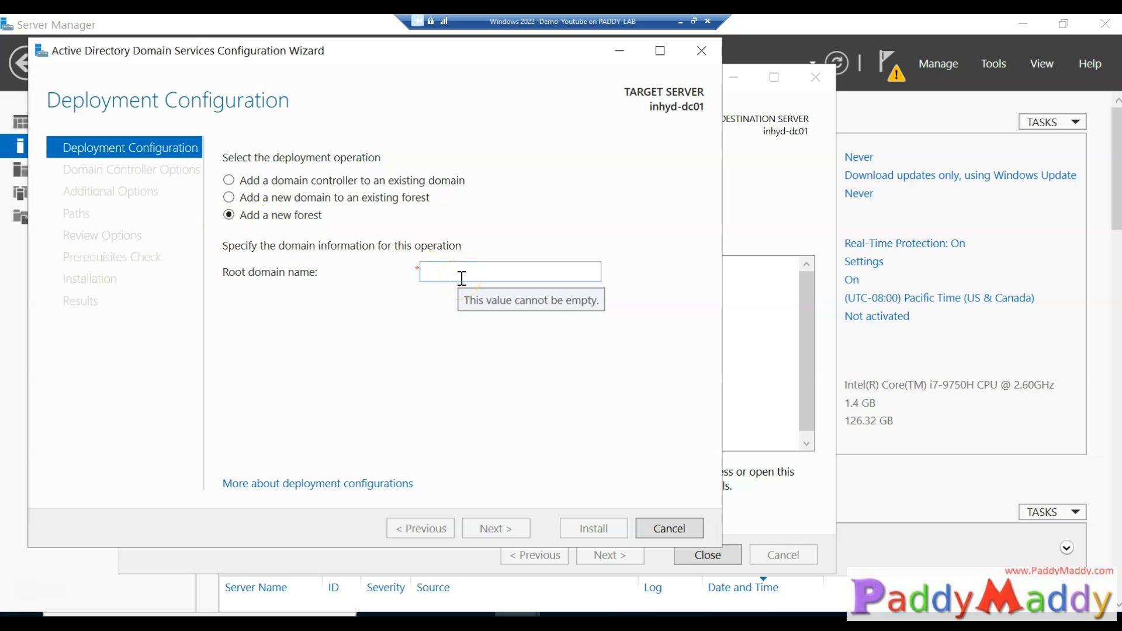
left_click(462, 278)
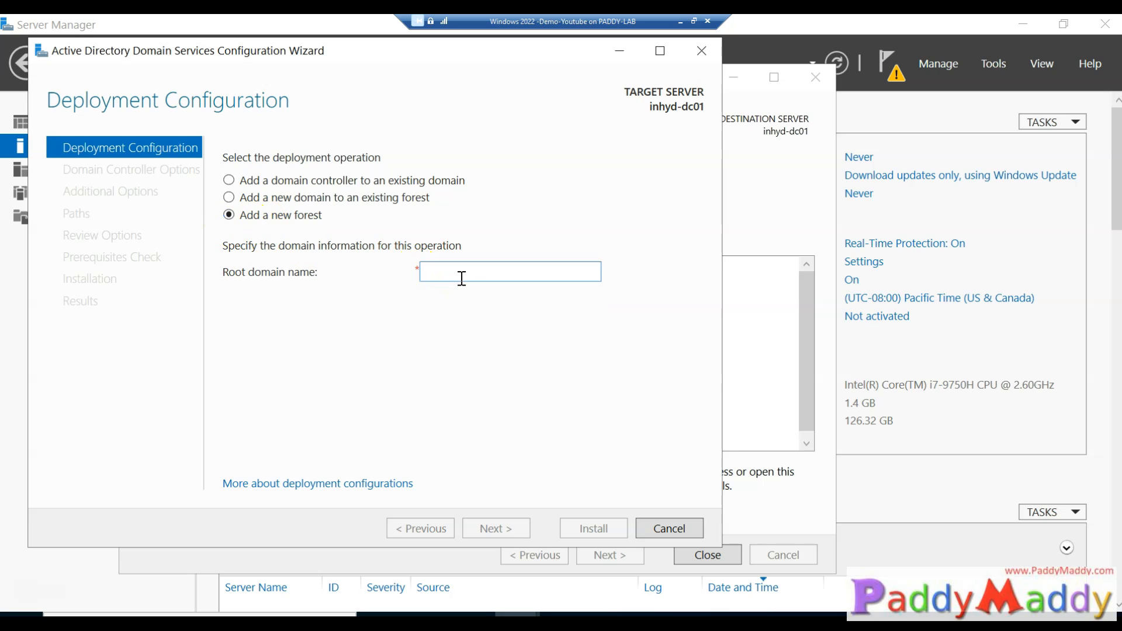
type("mydc.local")
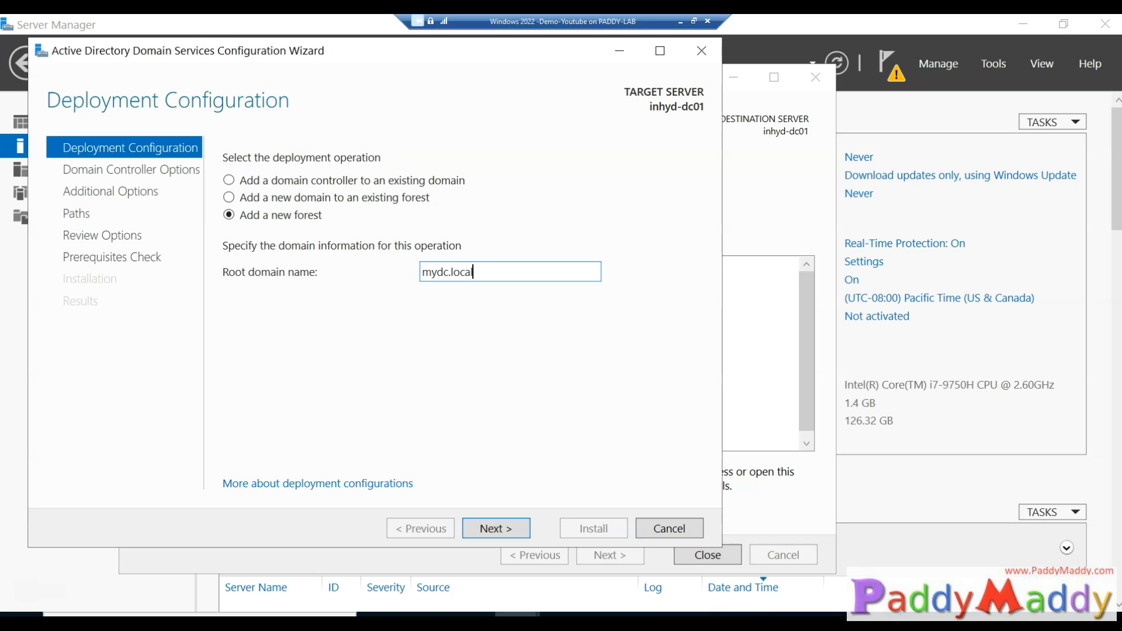
left_click(494, 527)
double_click(451, 277)
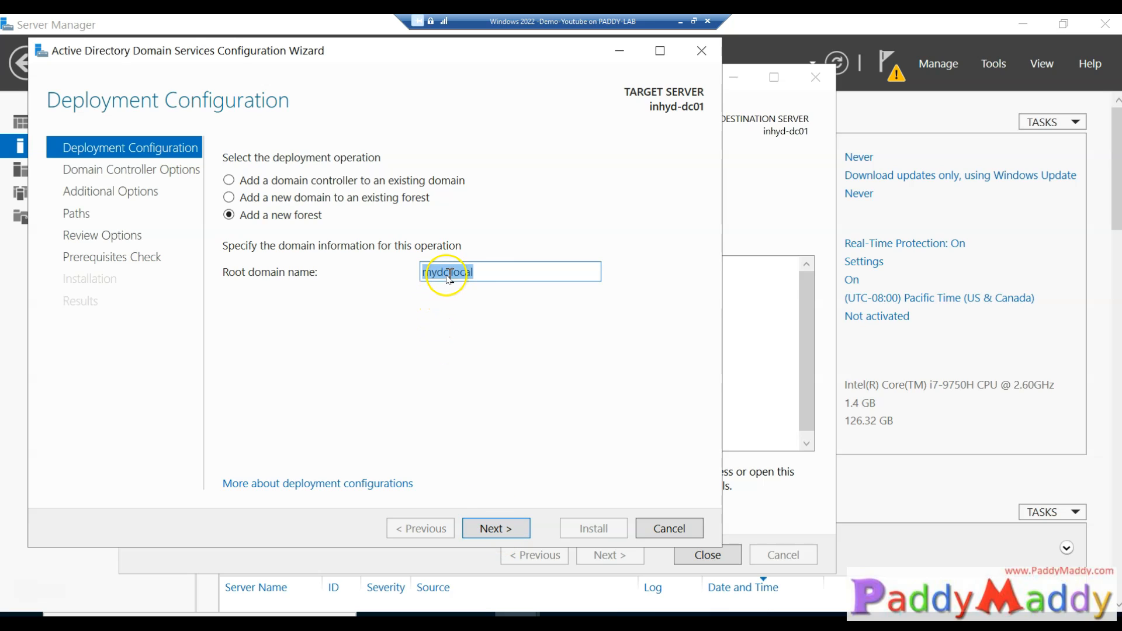
left_click(493, 275)
left_click_drag(451, 271, 370, 265)
left_click(509, 268)
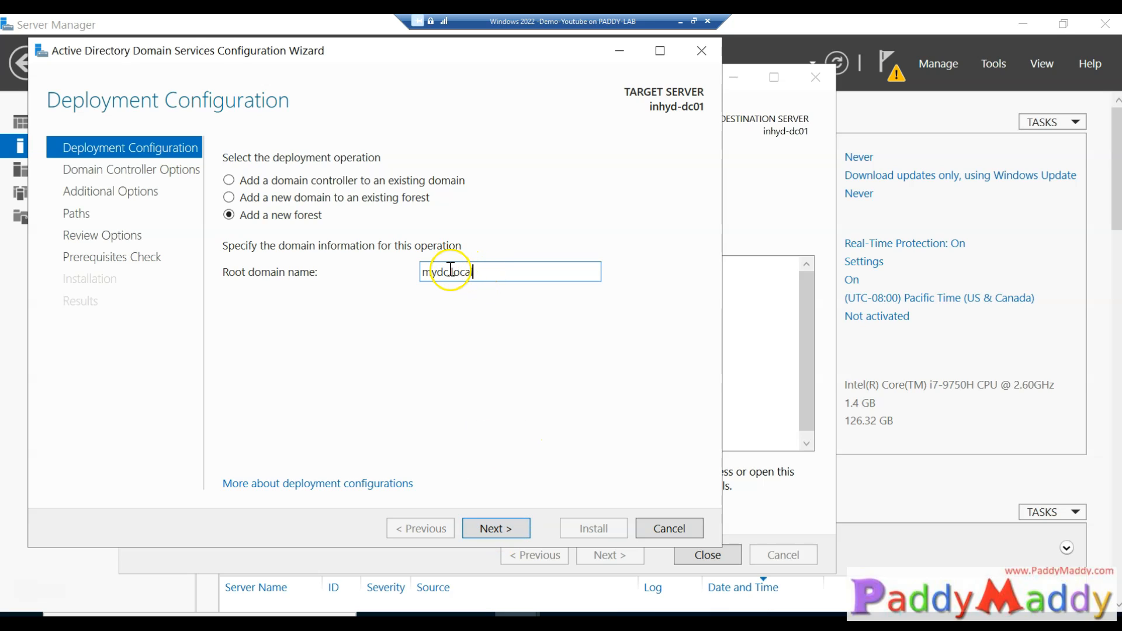
left_click_drag(451, 273, 501, 275)
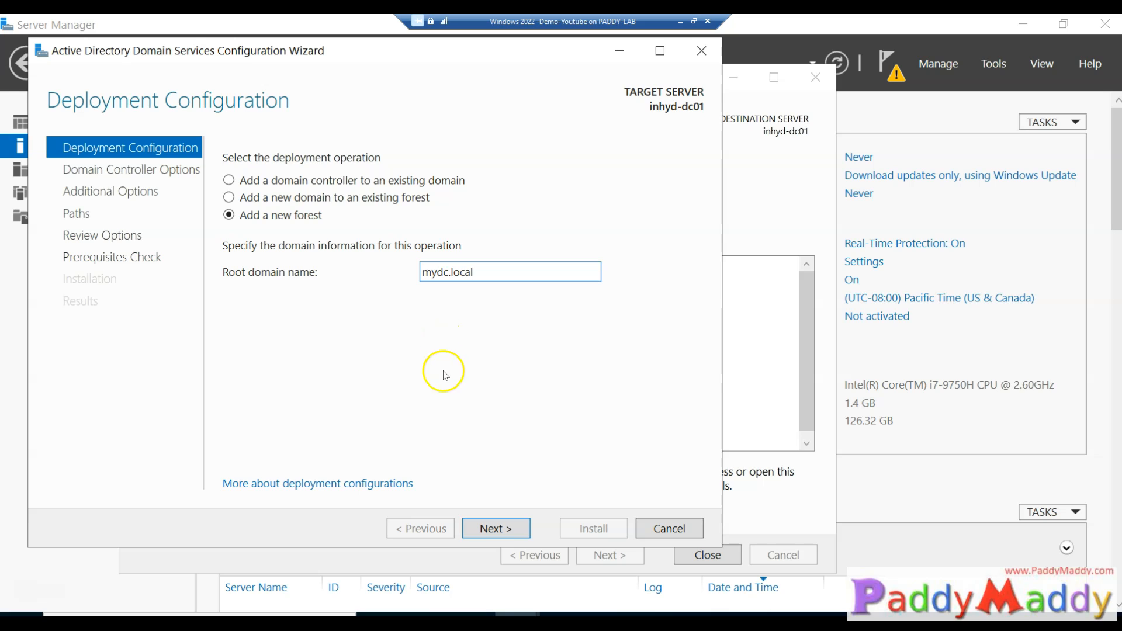
Keep the Windows Server 2016 functional levels and the DNS server capability, and enter and confirm the Directory Services Restore Mode password
left_click(508, 529)
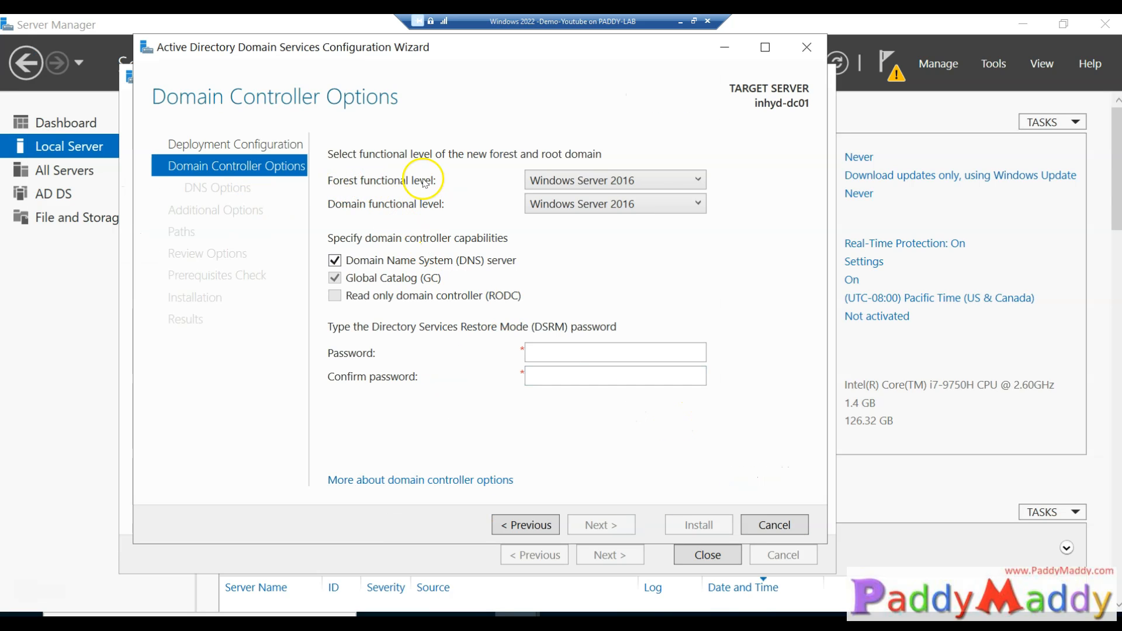
left_click(637, 181)
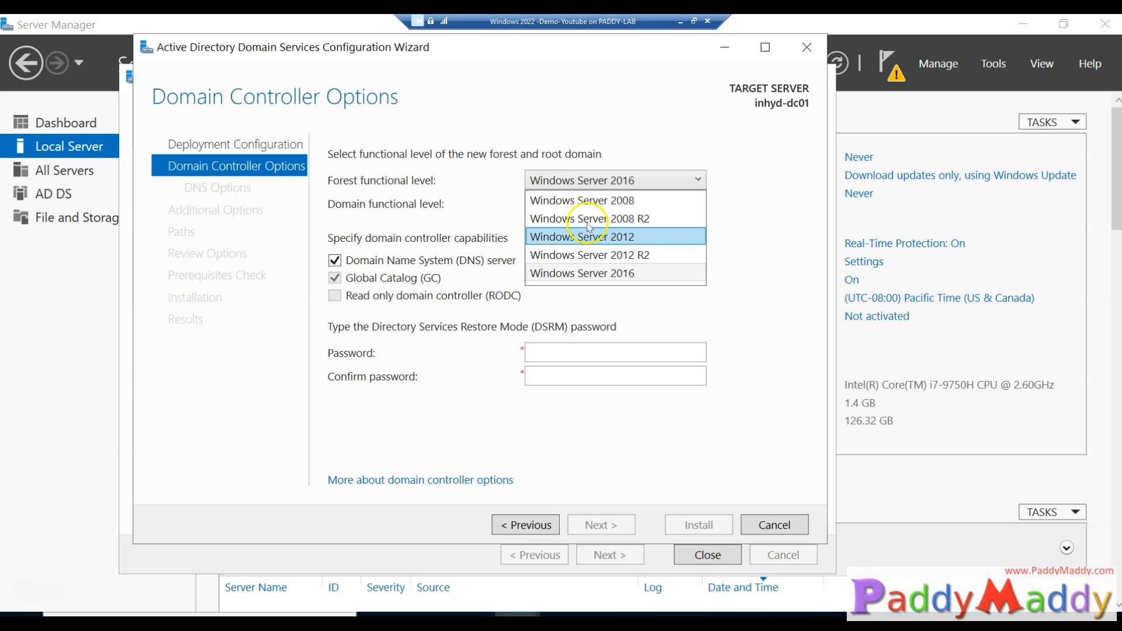
left_click(741, 450)
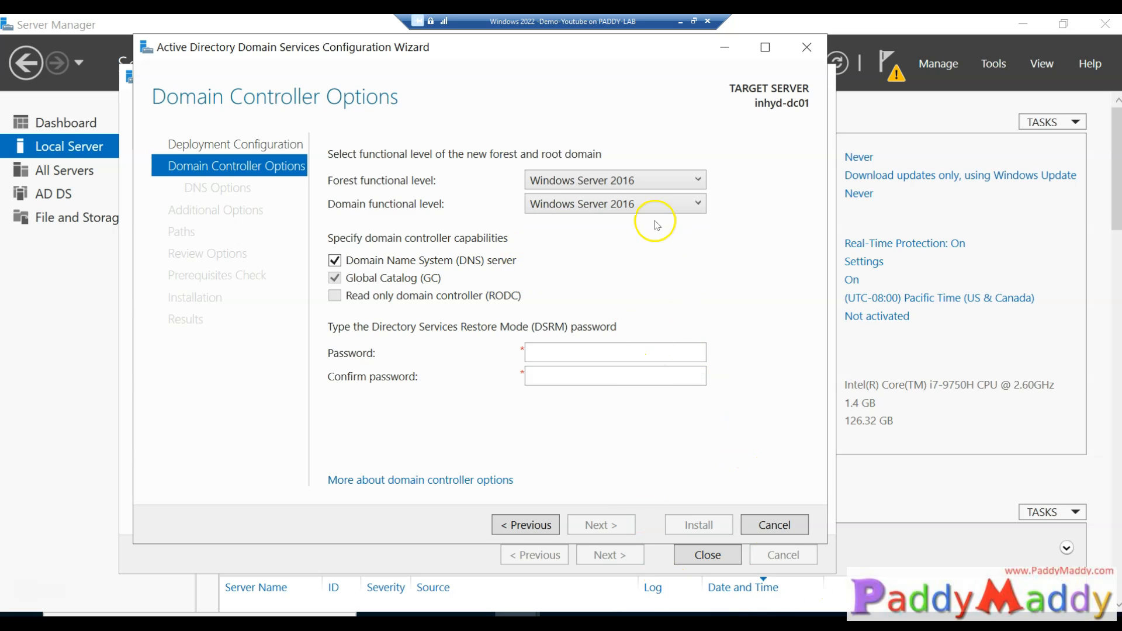
left_click(574, 351)
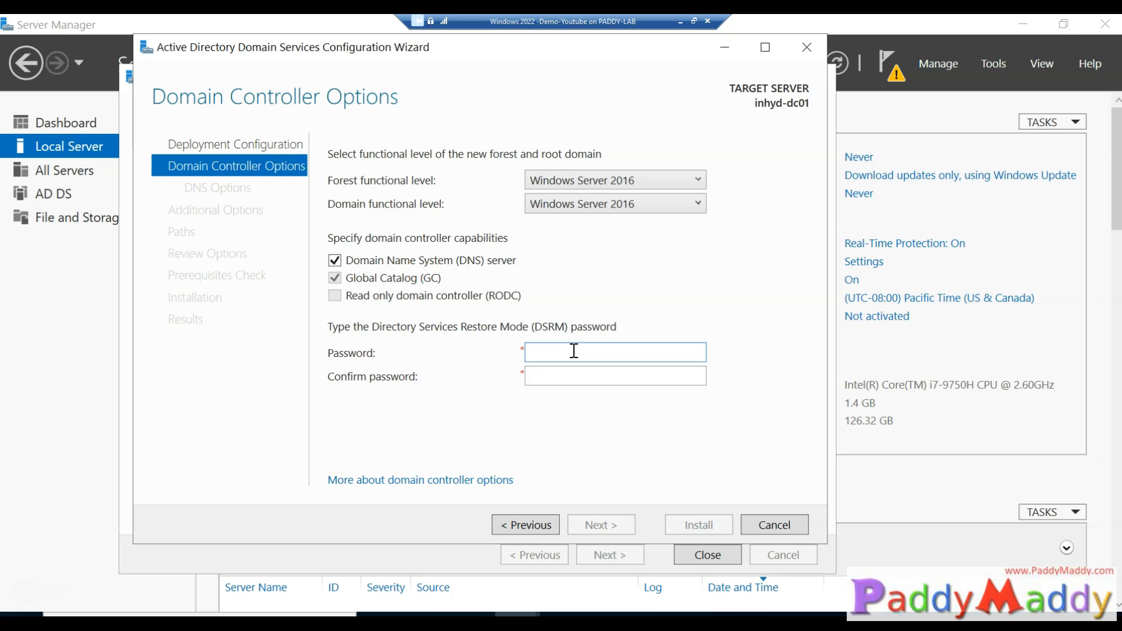
key("Tab")
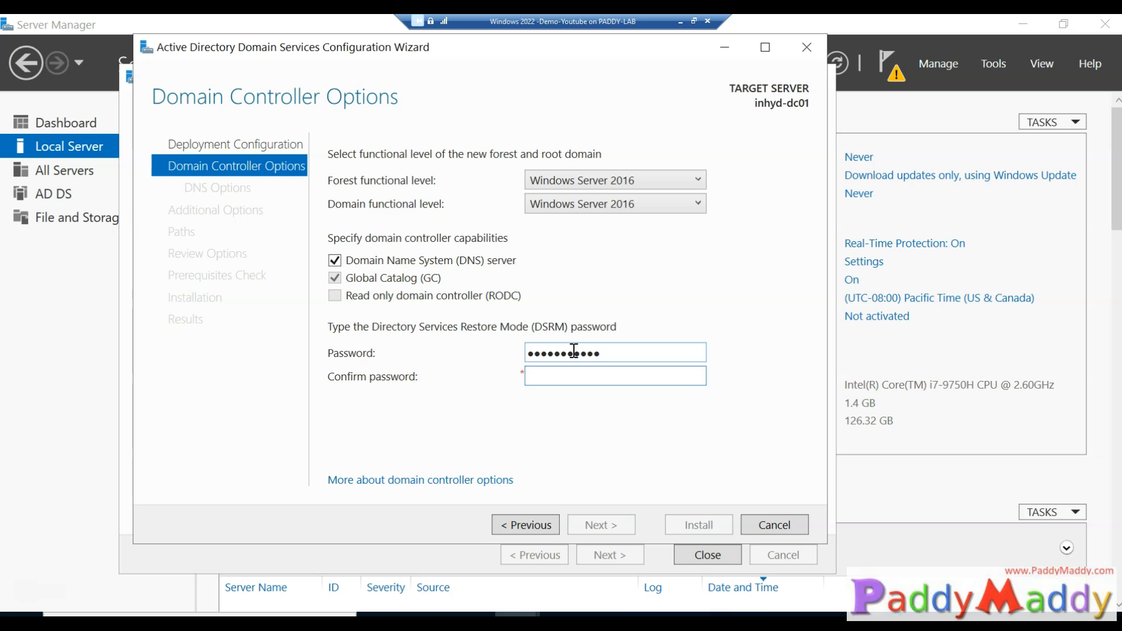
type("•••••••••••")
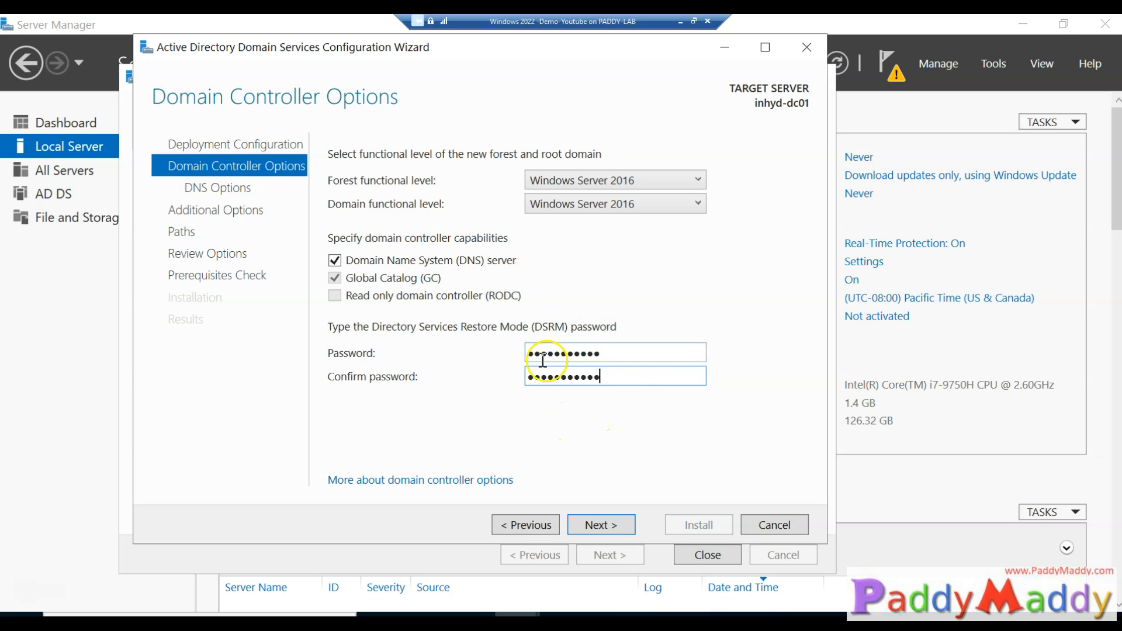
left_click(606, 526)
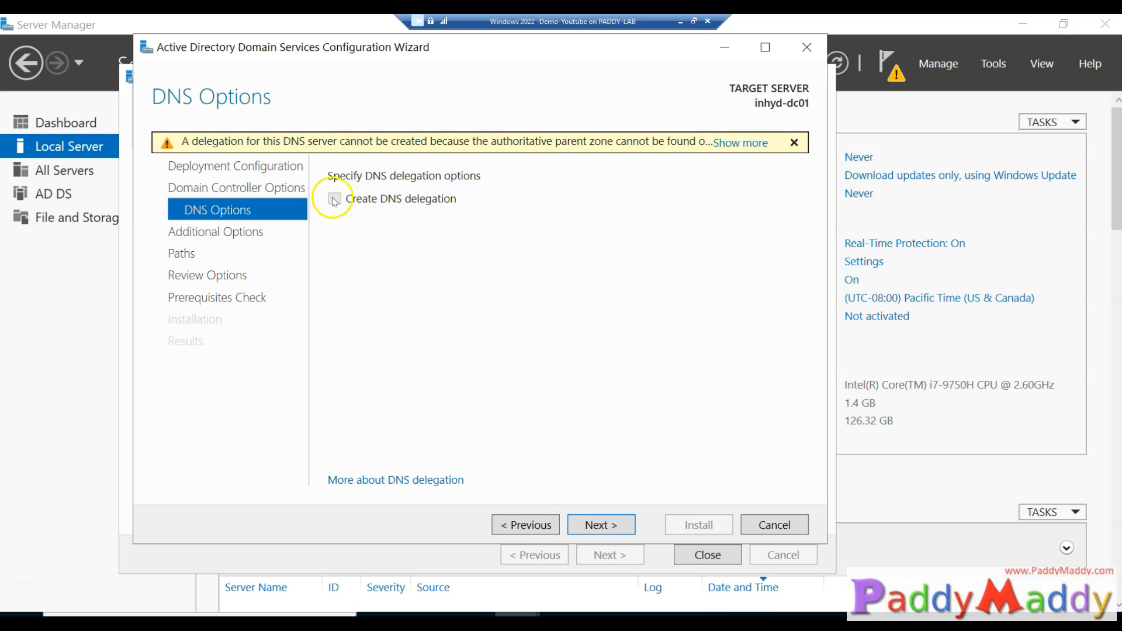
Continue without creating a DNS delegation and accept MYDC as the NetBIOS domain name
left_click(623, 528)
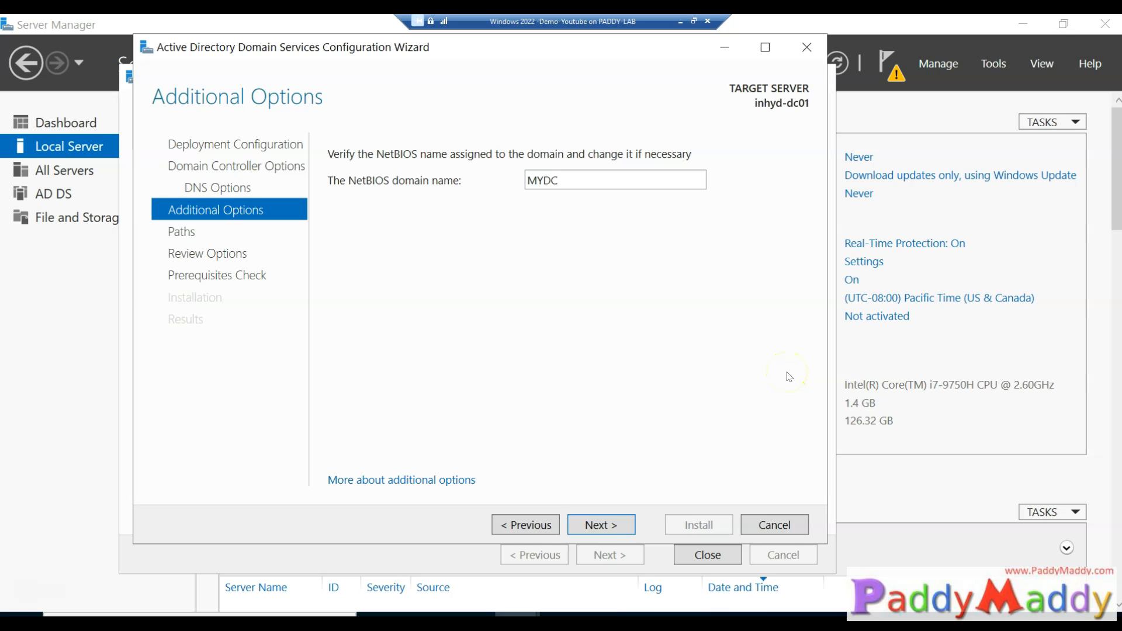
left_click(629, 529)
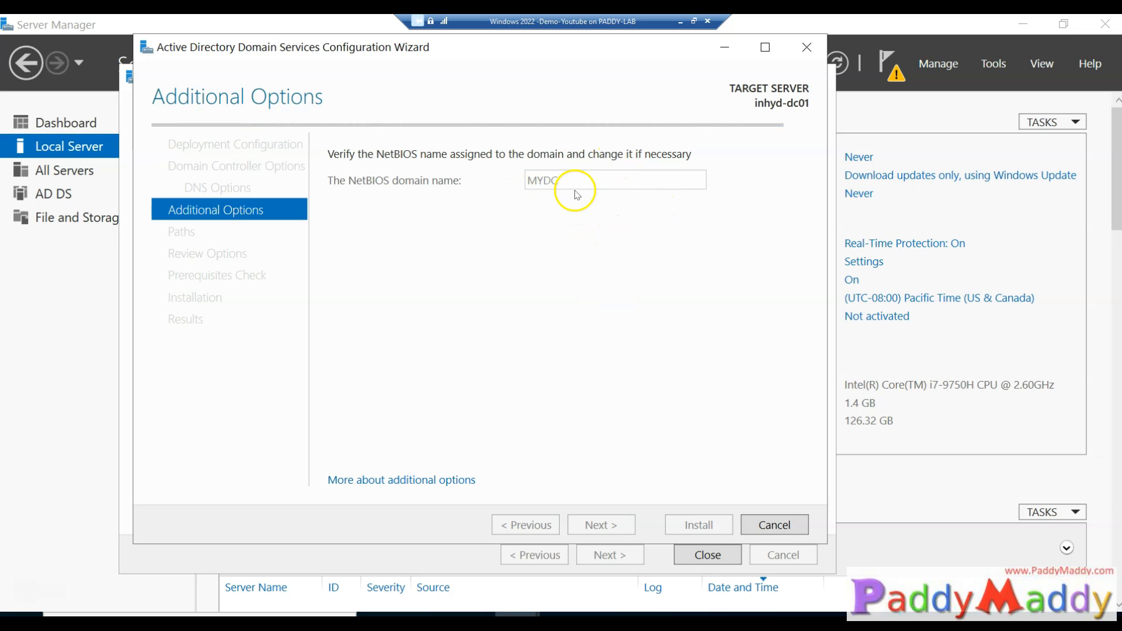
key("Return")
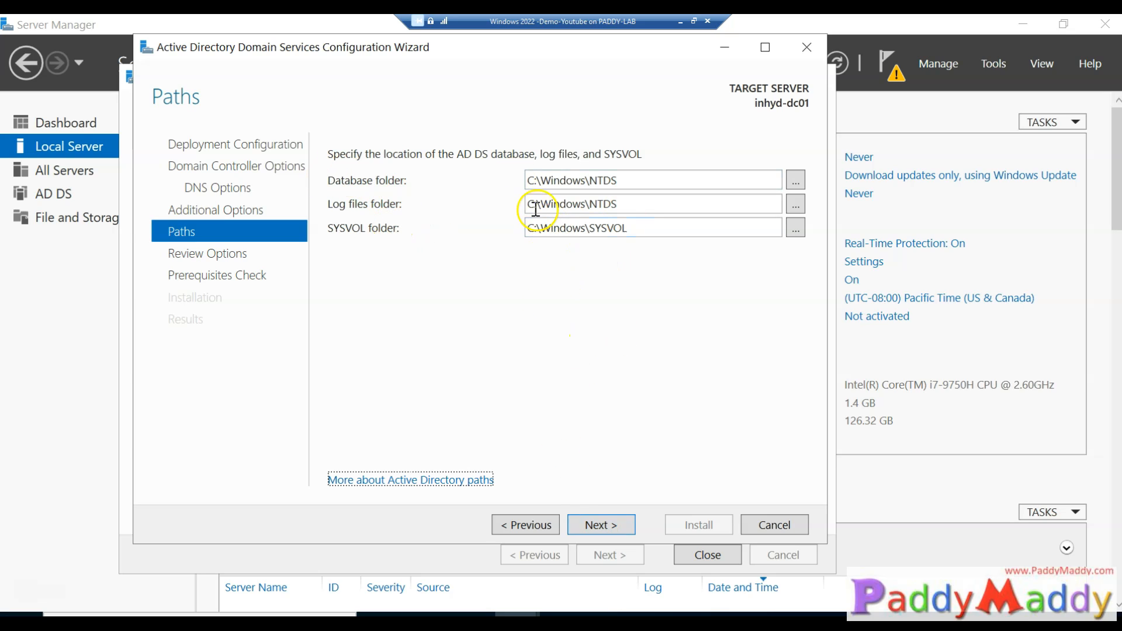
Examine the proposed folder locations for the AD DS database, log files and SYSVOL
triple_click(533, 180)
triple_click(526, 202)
triple_click(526, 229)
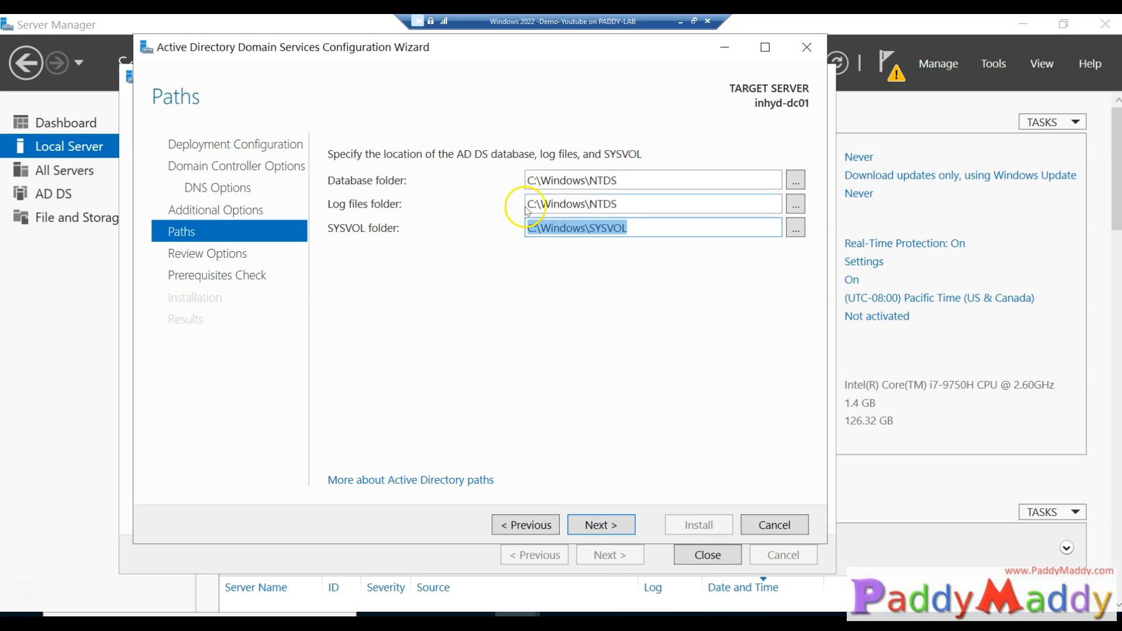
triple_click(520, 207)
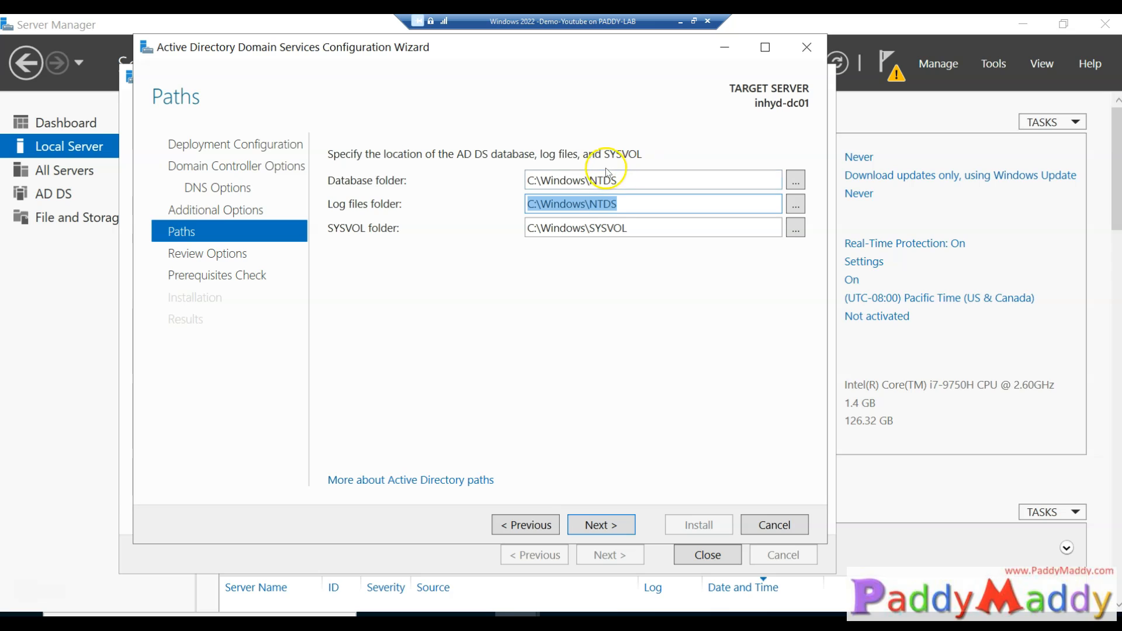
triple_click(598, 228)
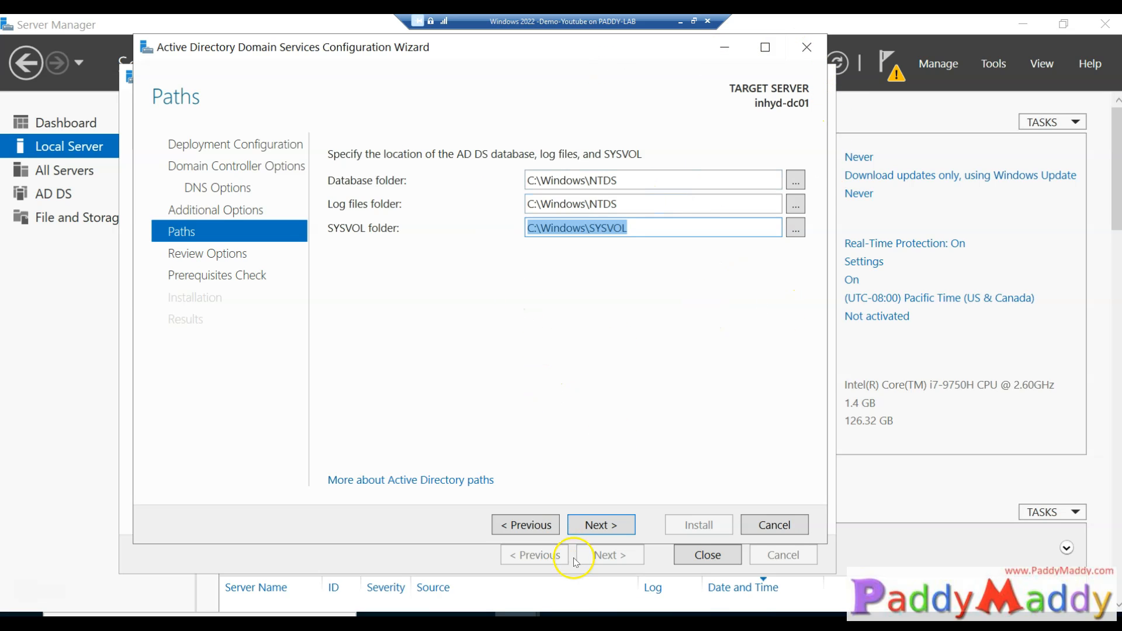
left_click(606, 523)
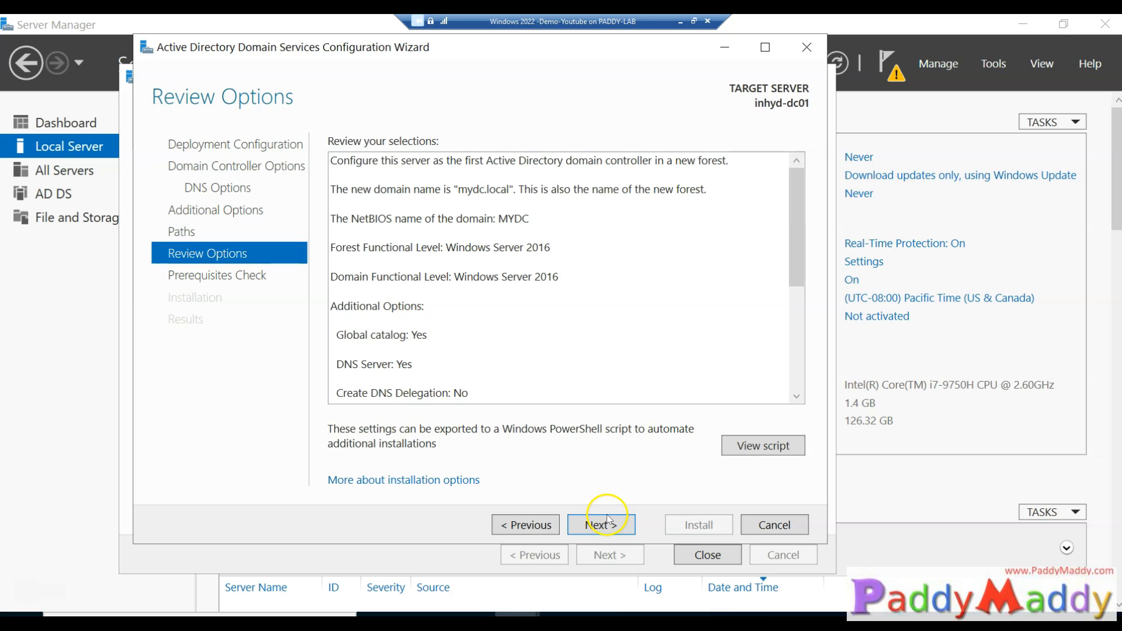
left_click(529, 524)
Keep C:\Windows\NTDS for the database and log files and C:\Windows\SYSVOL for SYSVOL, and continue to the options review
triple_click(641, 182)
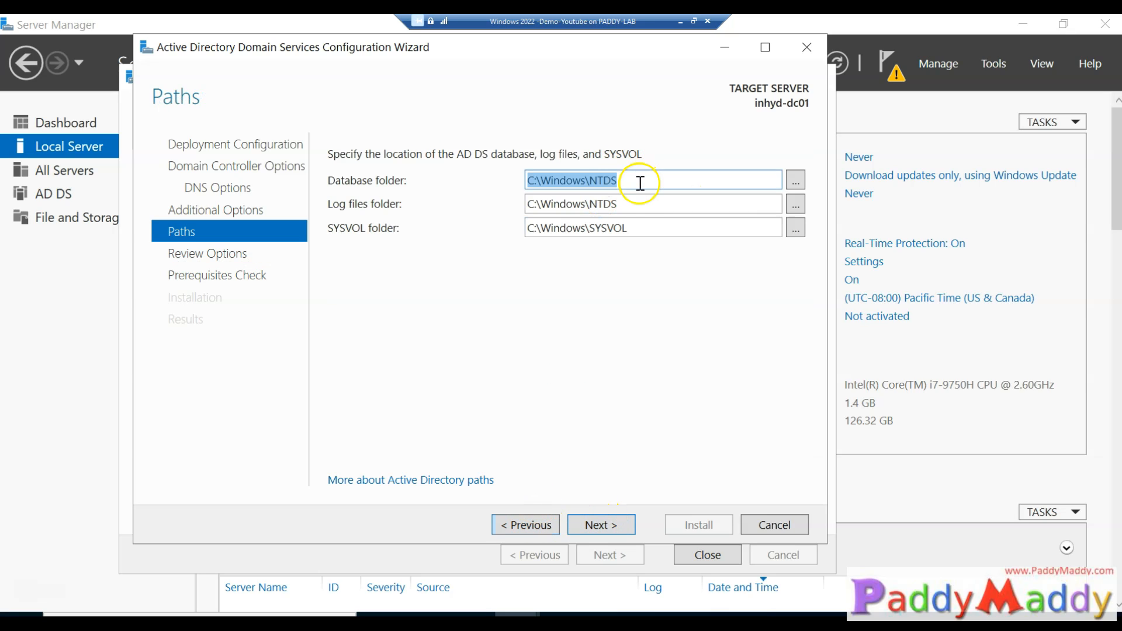
triple_click(641, 203)
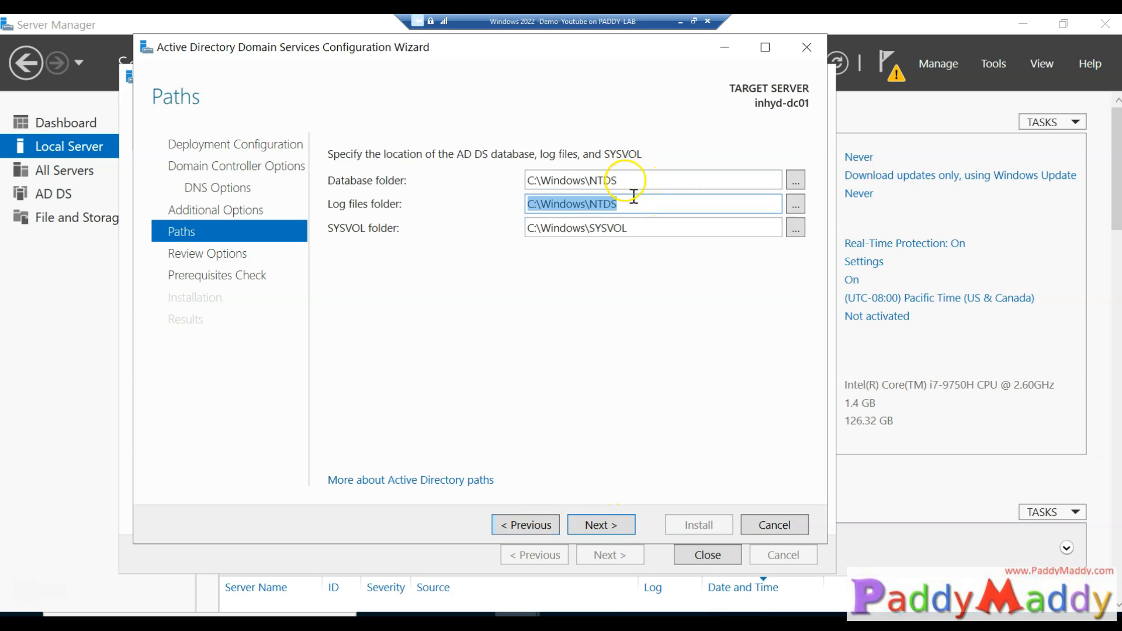
triple_click(633, 183)
triple_click(645, 206)
triple_click(643, 181)
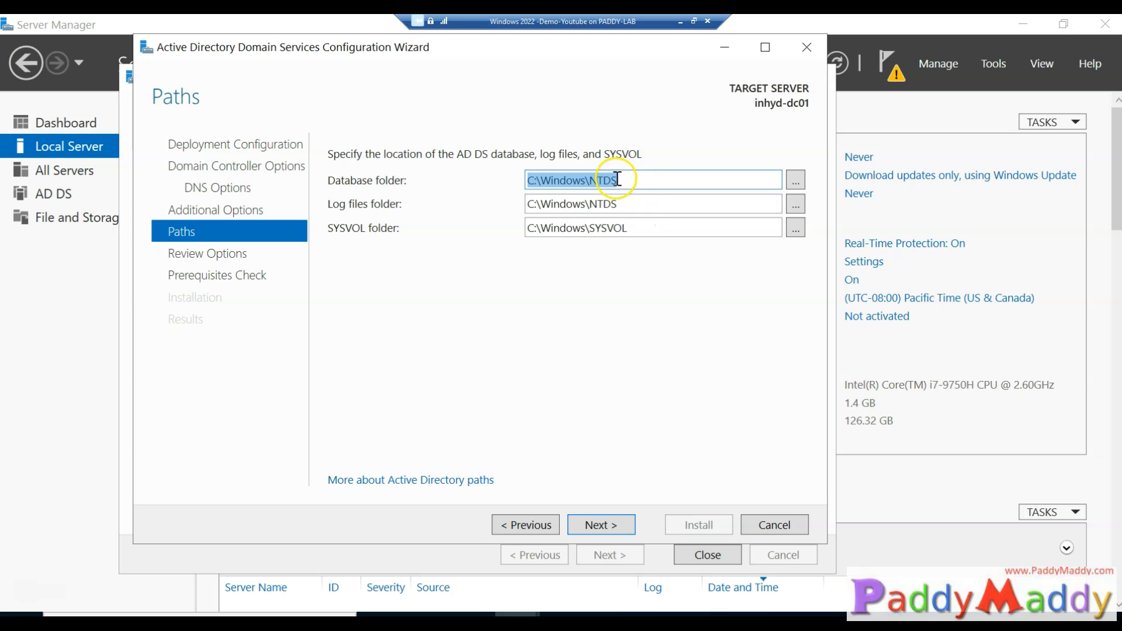
triple_click(649, 200)
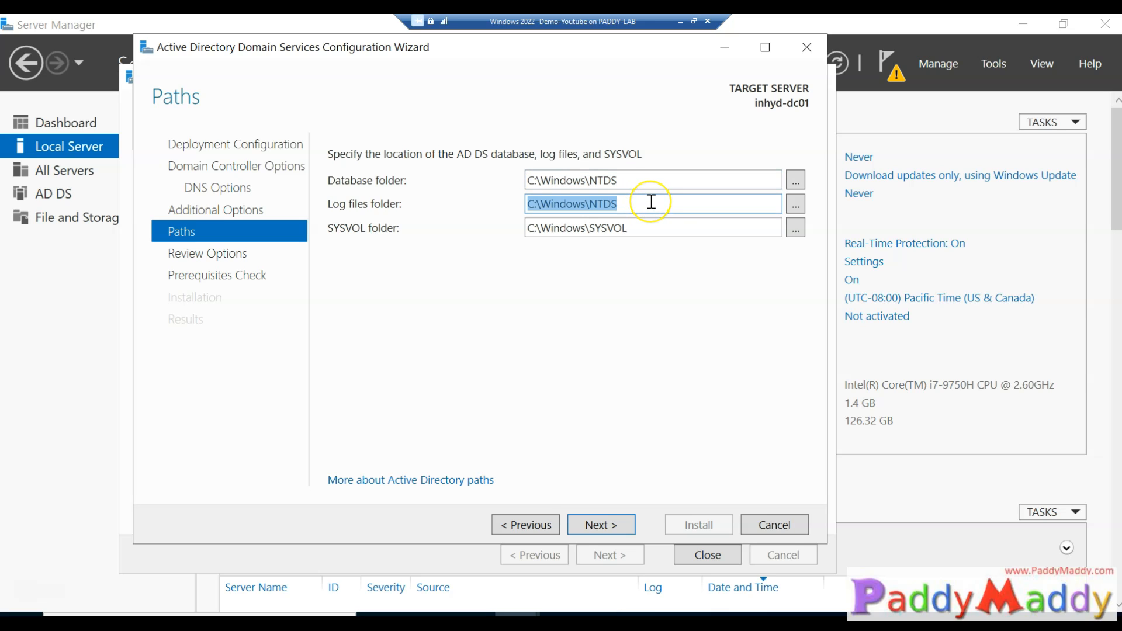
left_click(651, 202)
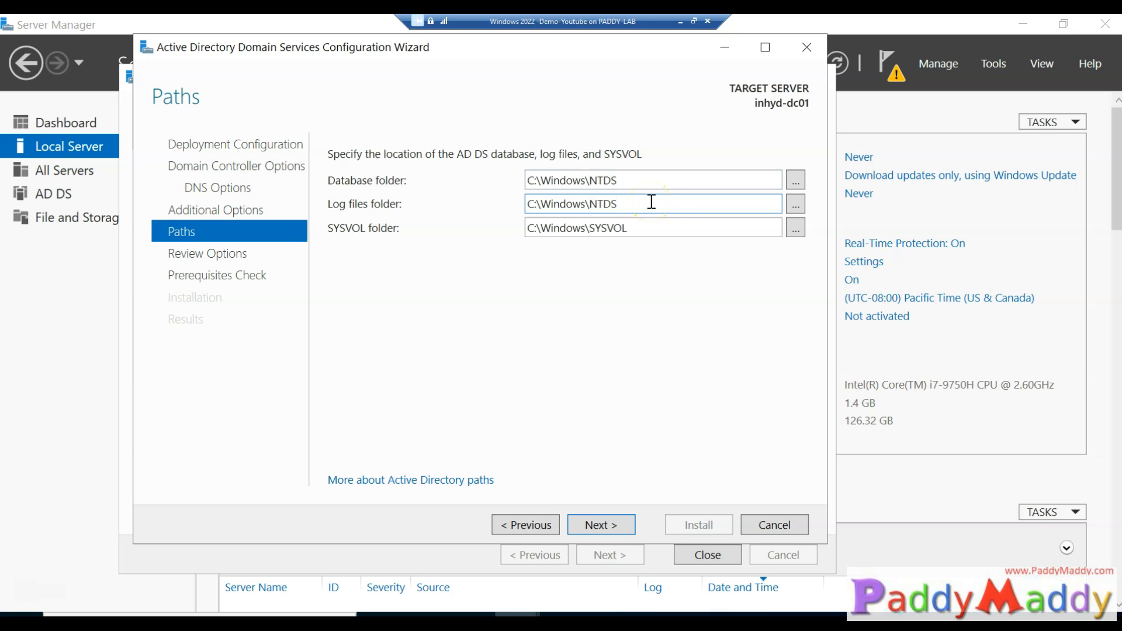
triple_click(677, 227)
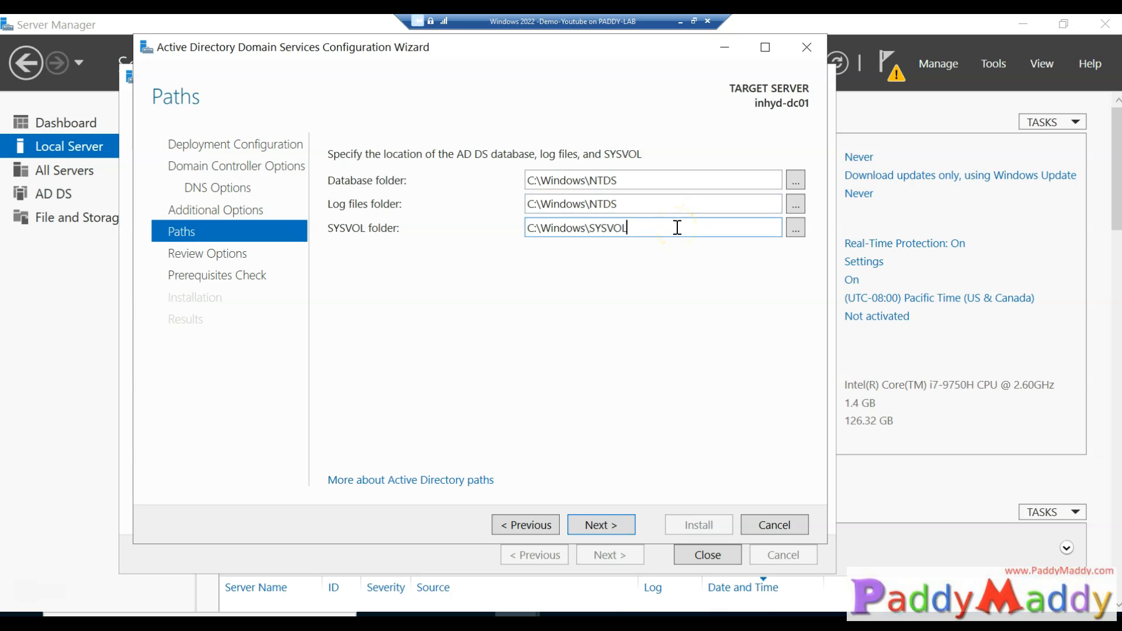
left_click_drag(589, 228, 641, 228)
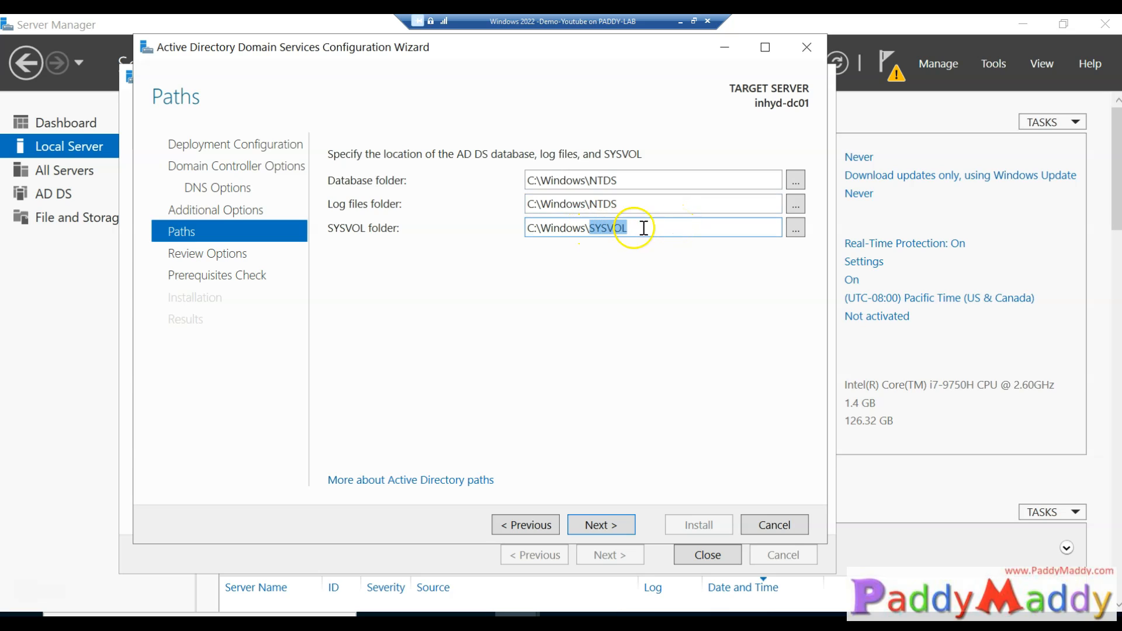
left_click(608, 528)
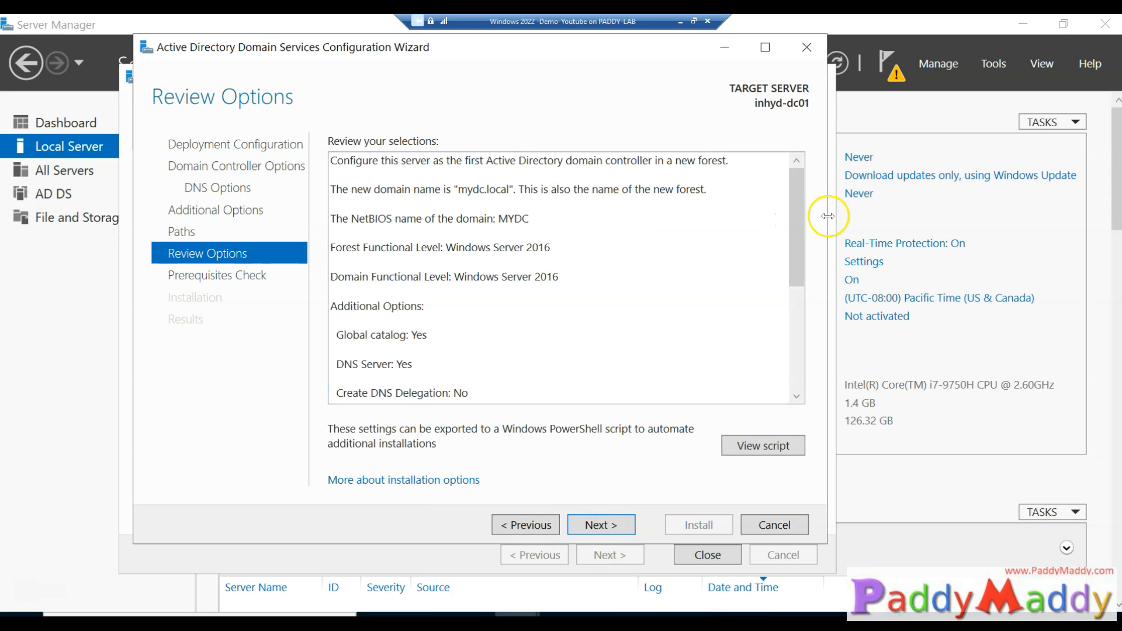
Review the full summary of the new forest's selections and run the prerequisites check
left_click_drag(797, 220, 786, 362)
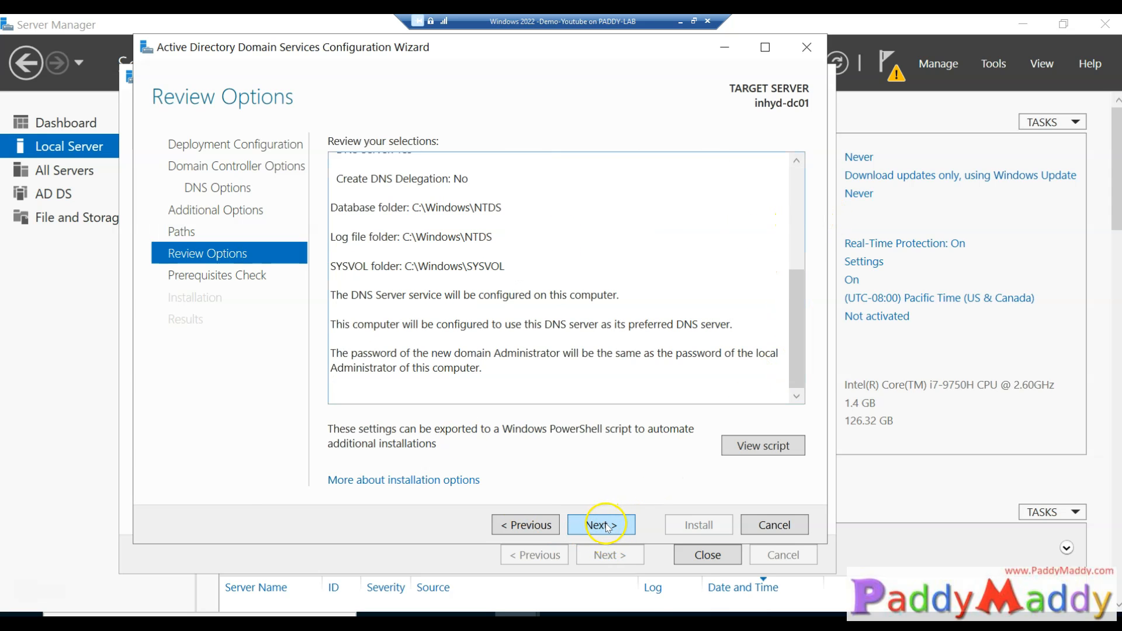
key("ctrl+a")
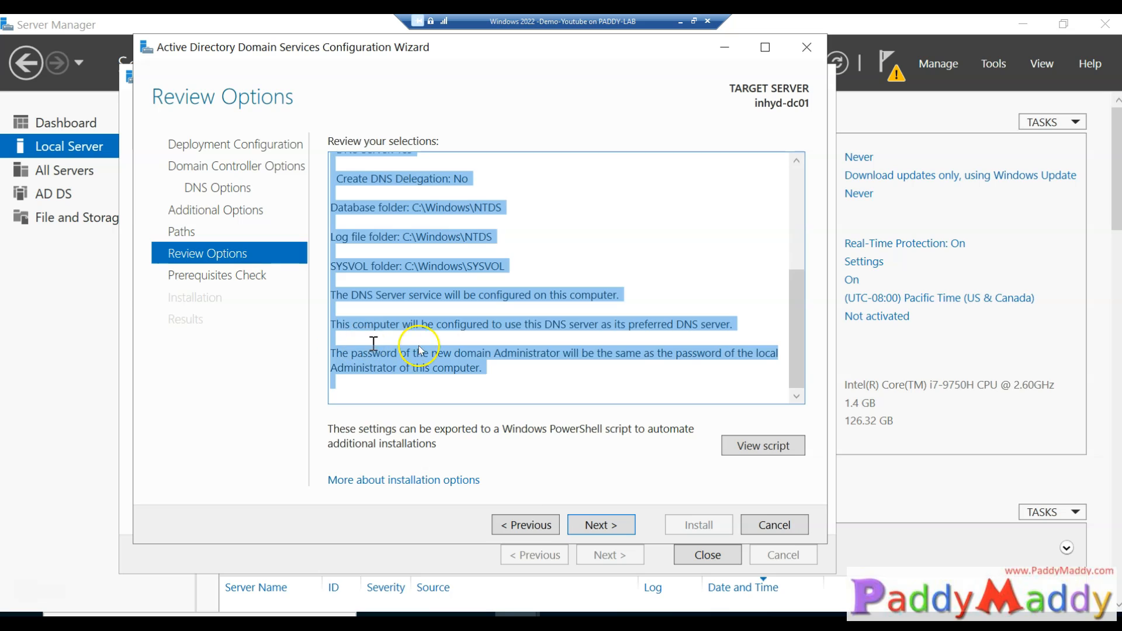
double_click(585, 353)
left_click(605, 526)
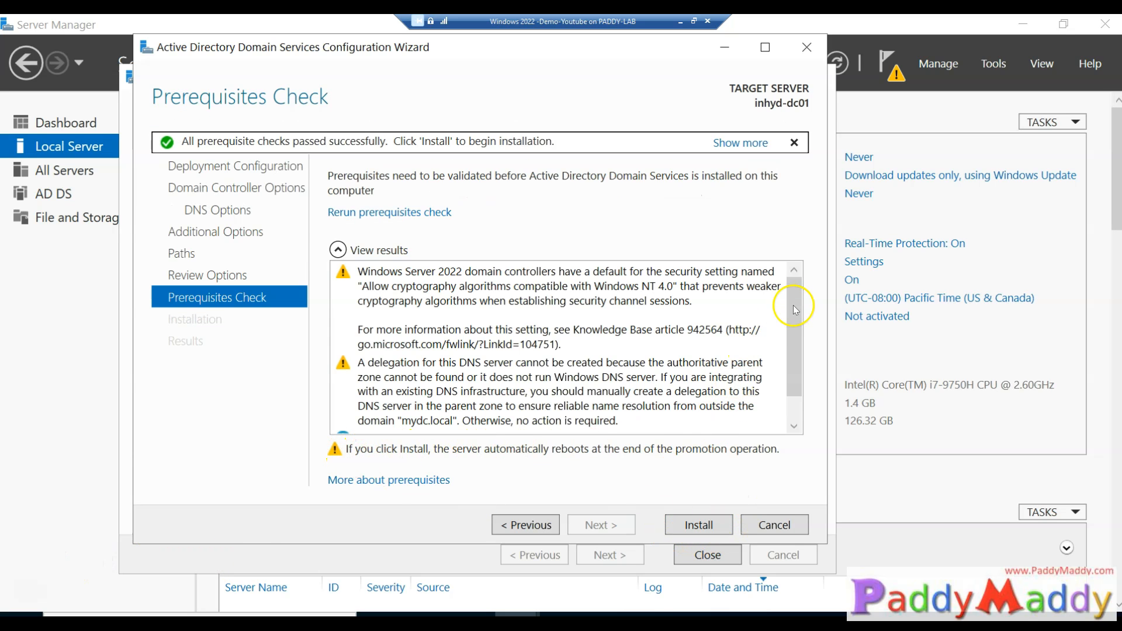
Review the prerequisites check results and start the installation that promotes the server to a domain controller
left_click(791, 410)
scroll(794, 404, "up", 1)
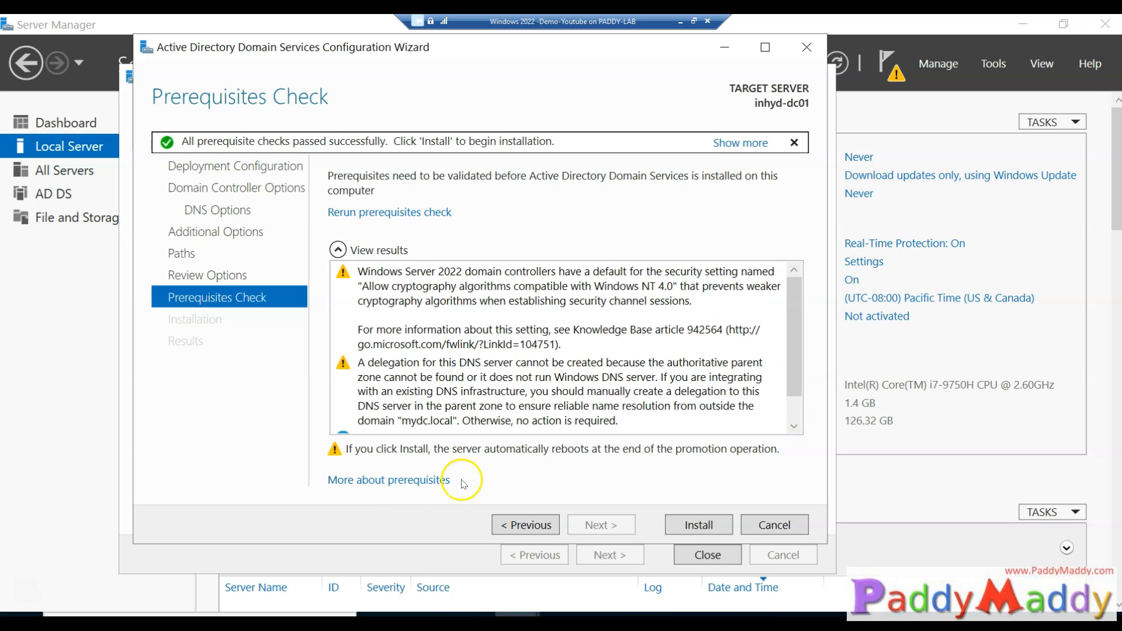
left_click(699, 526)
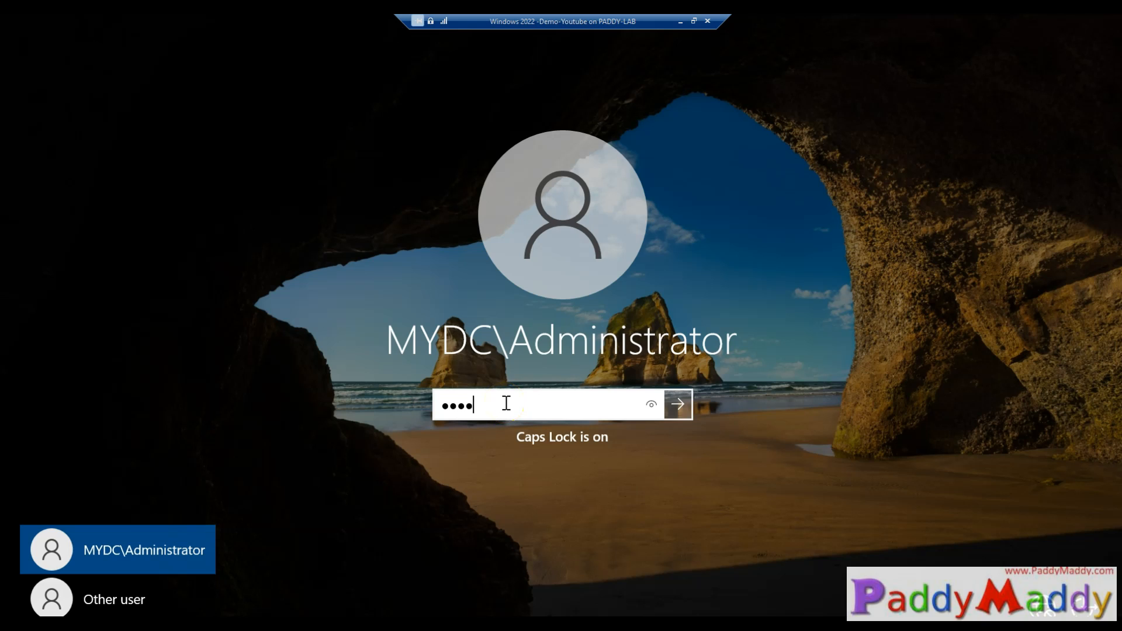
Sign in to the MYDC domain as Administrator with the account password and open DNS Manager from Server Manager
key("Return")
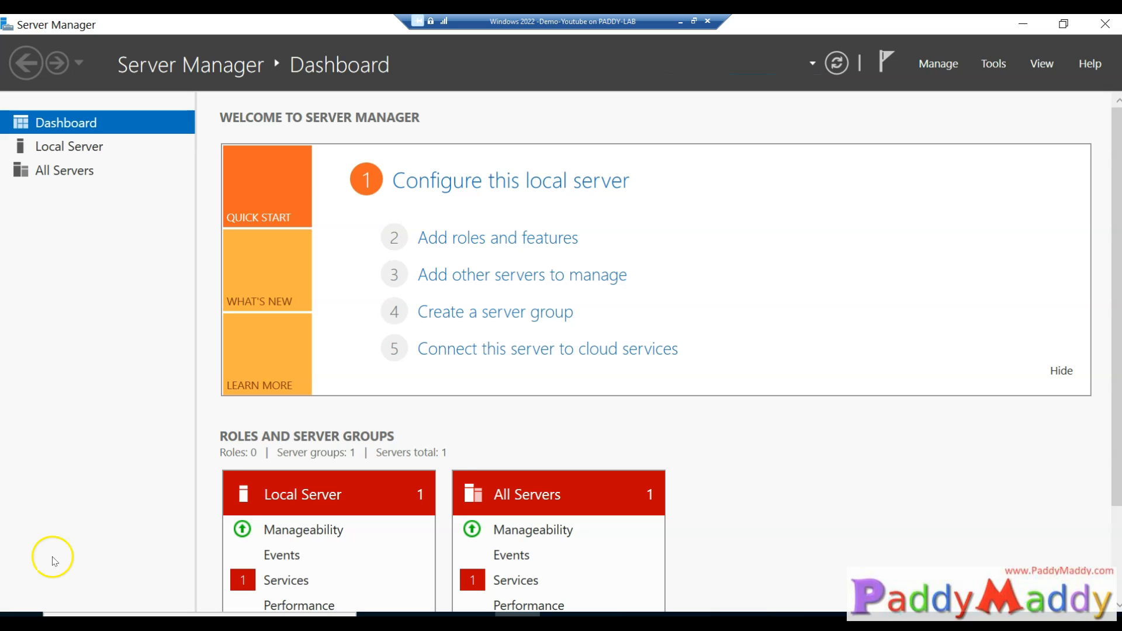
left_click(923, 62)
left_click(994, 63)
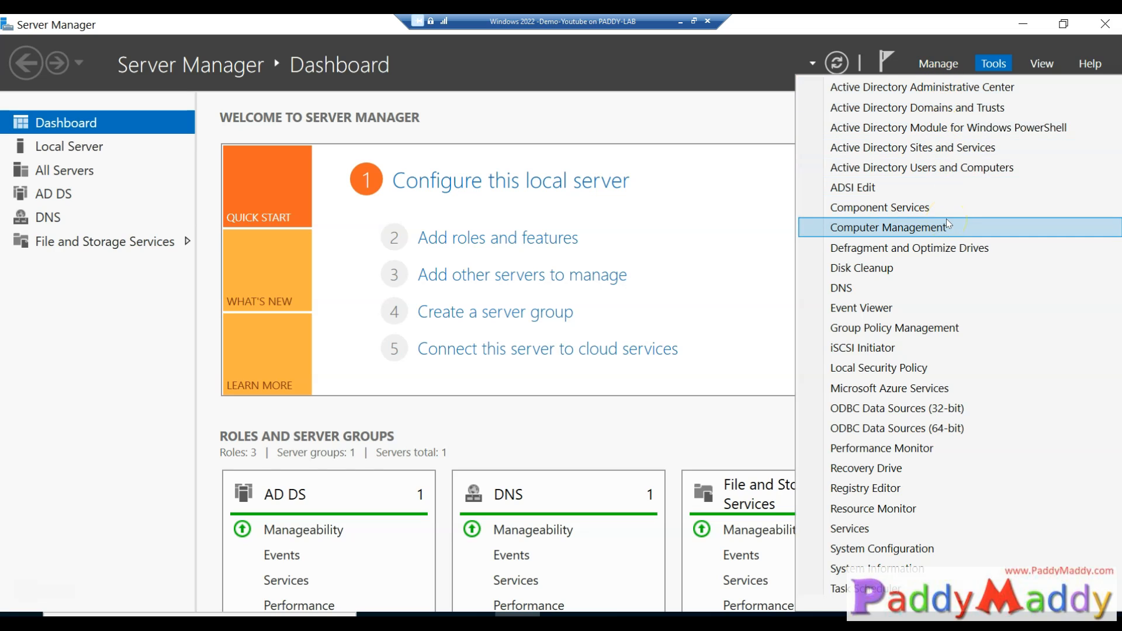
left_click(862, 285)
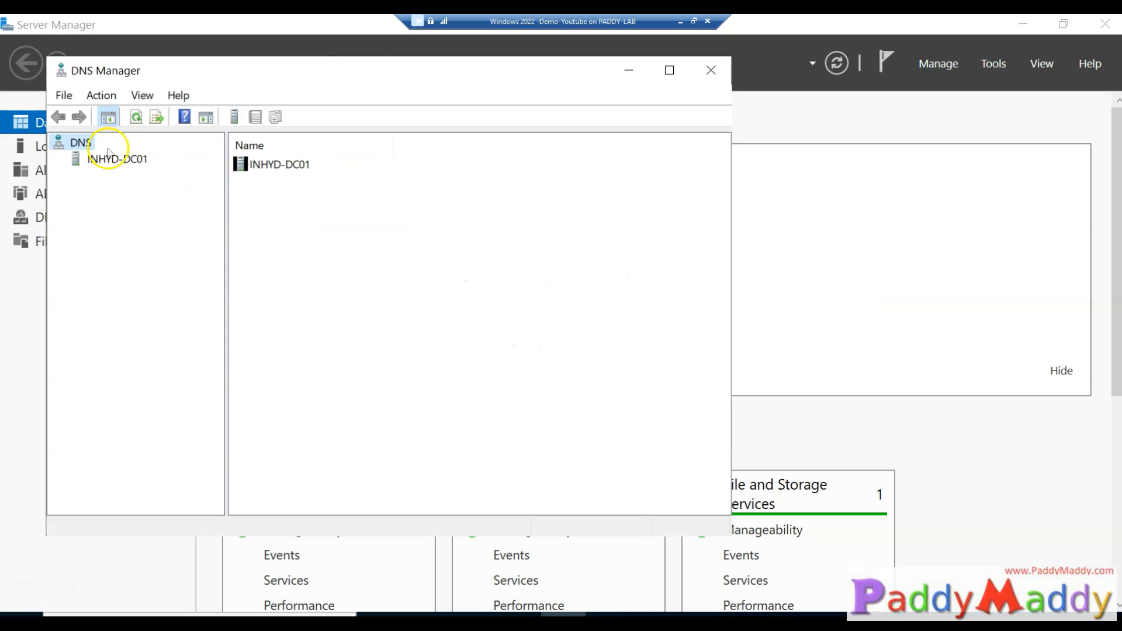
Expand INHYD-DC01's forward lookup zones and examine the dc, _sites, _tcp and domains folders of the _msdcs.mydc.local zone
double_click(105, 158)
double_click(108, 175)
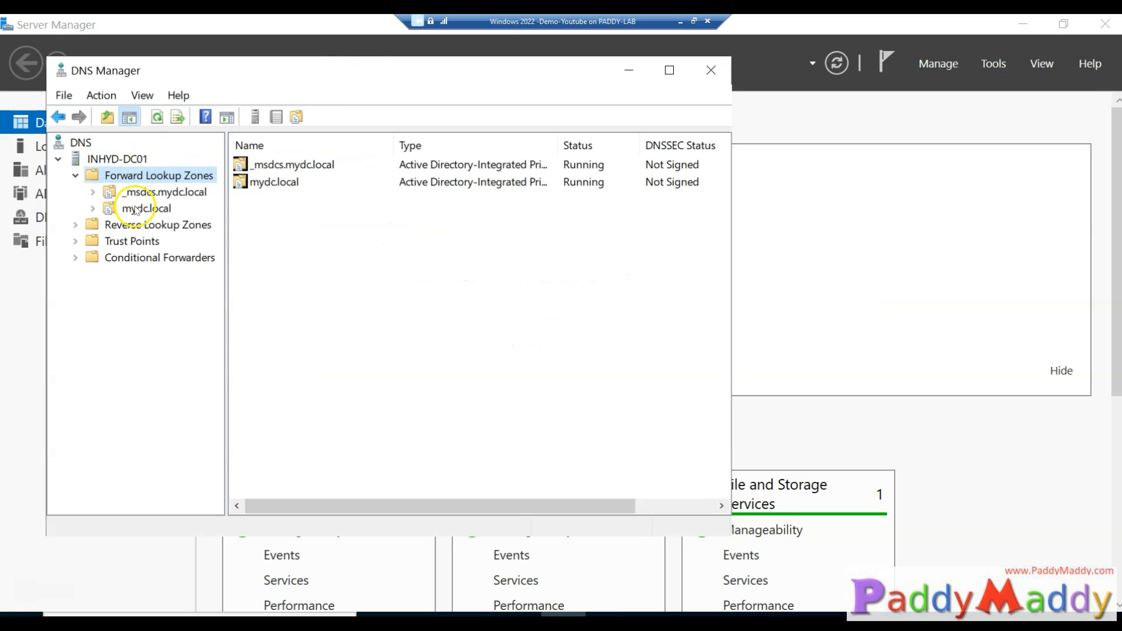
double_click(135, 209)
double_click(108, 194)
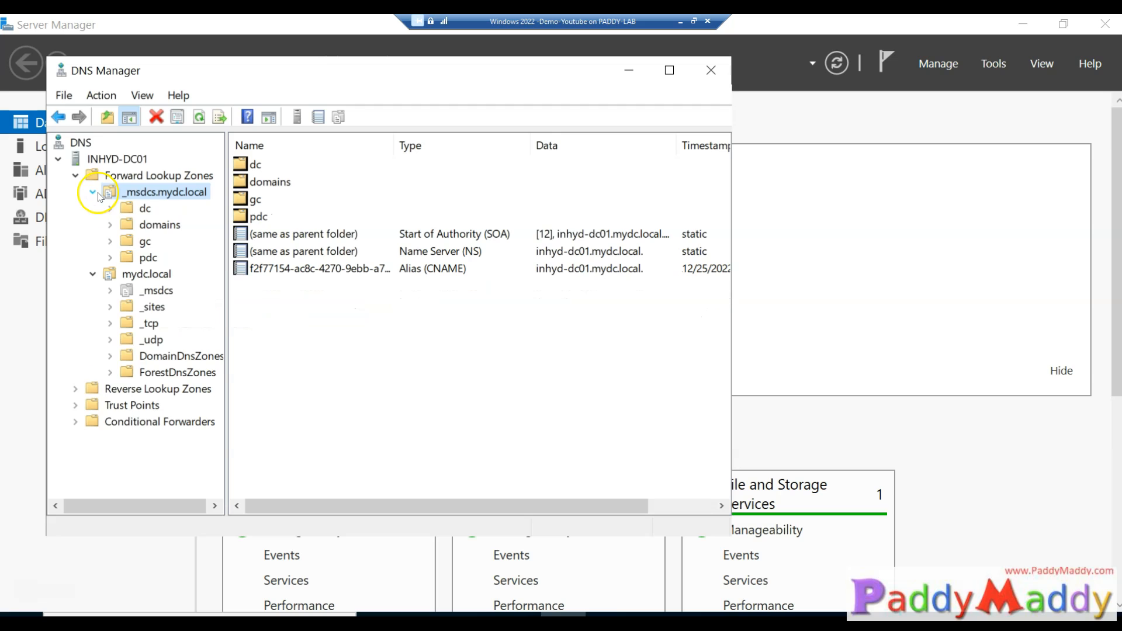
double_click(144, 210)
double_click(171, 225)
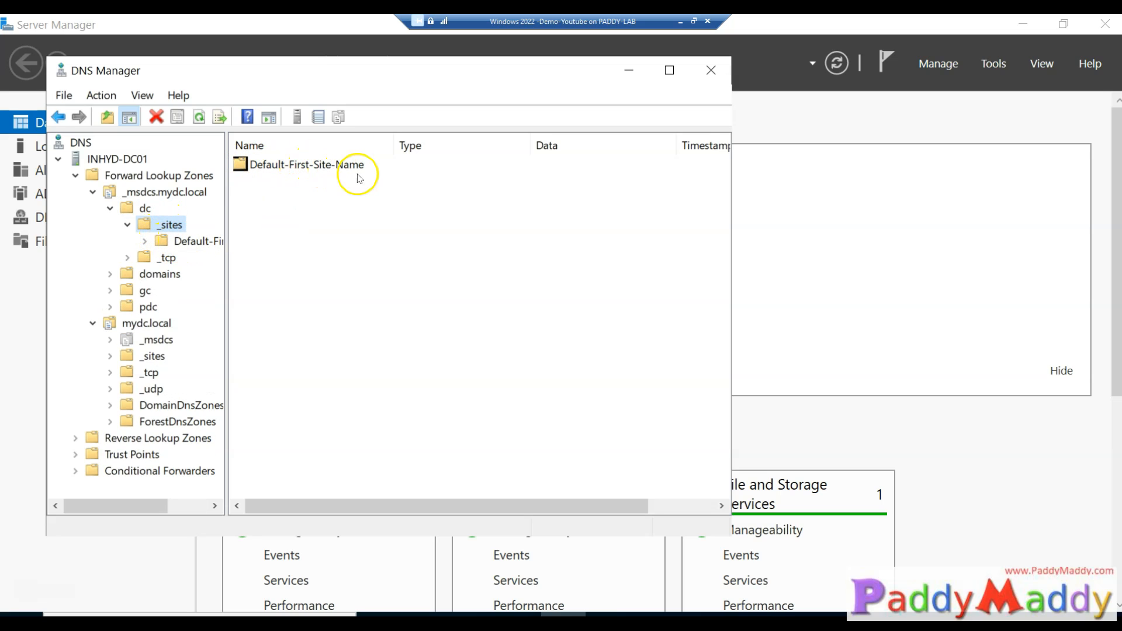
double_click(153, 258)
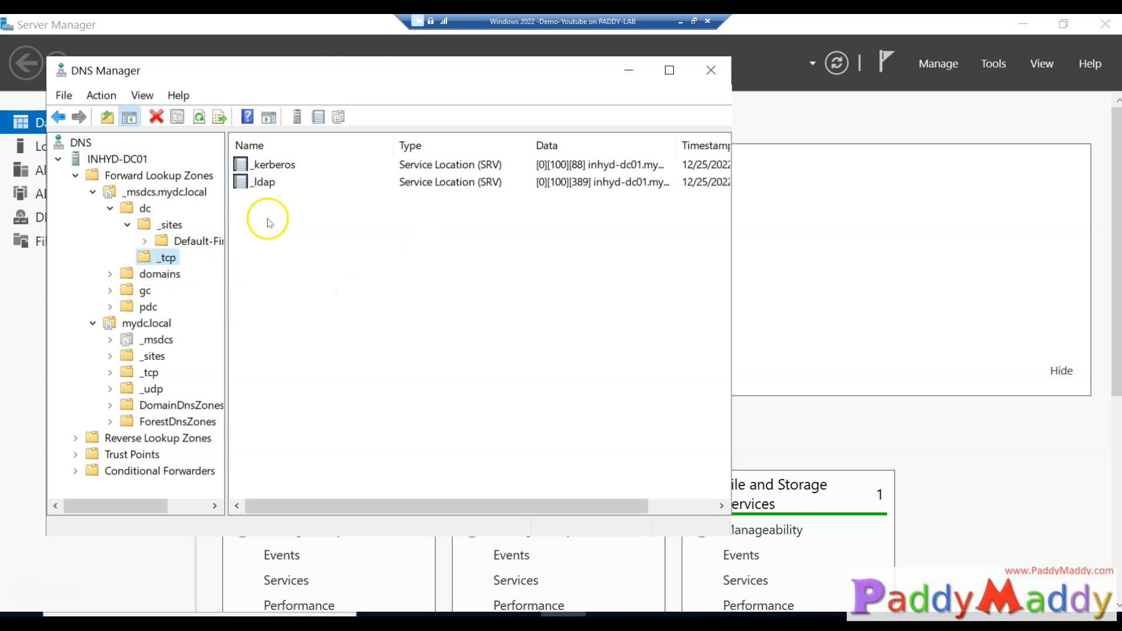
double_click(154, 274)
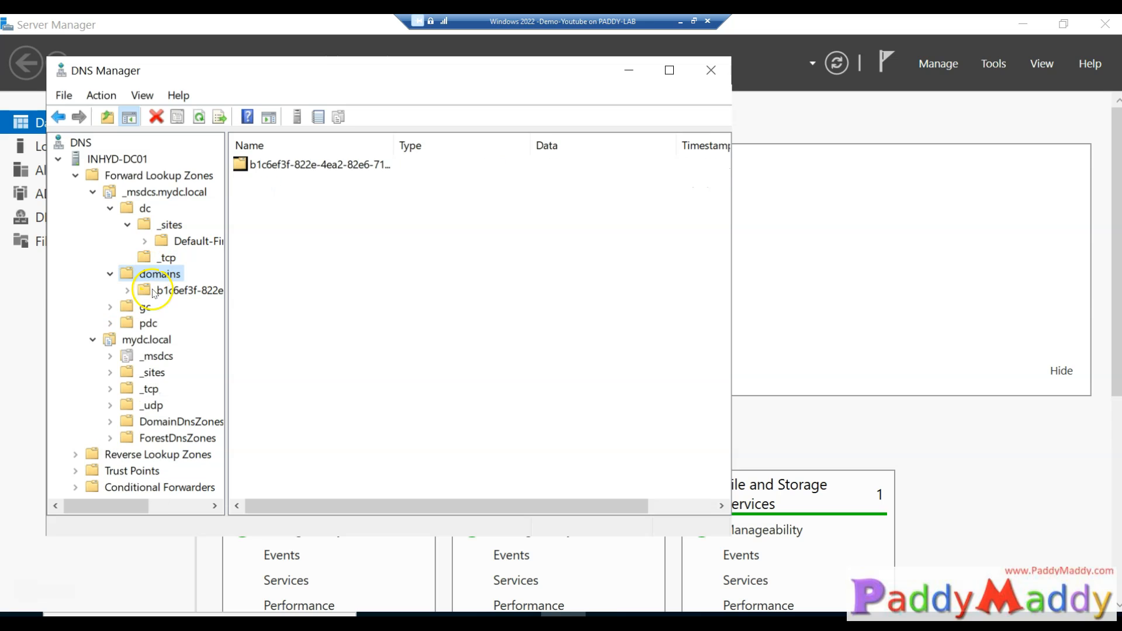
Examine the mydc.local zone's _msdcs, _sites and _tcp folders and its host records, and collapse both forward zones
left_click(100, 360)
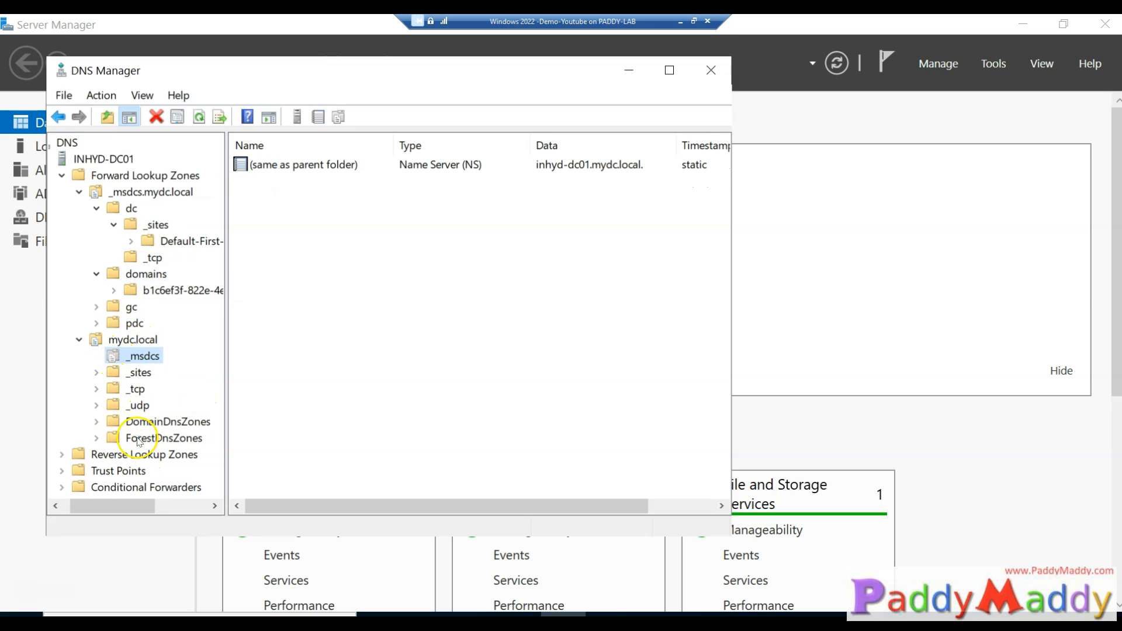
left_click(133, 341)
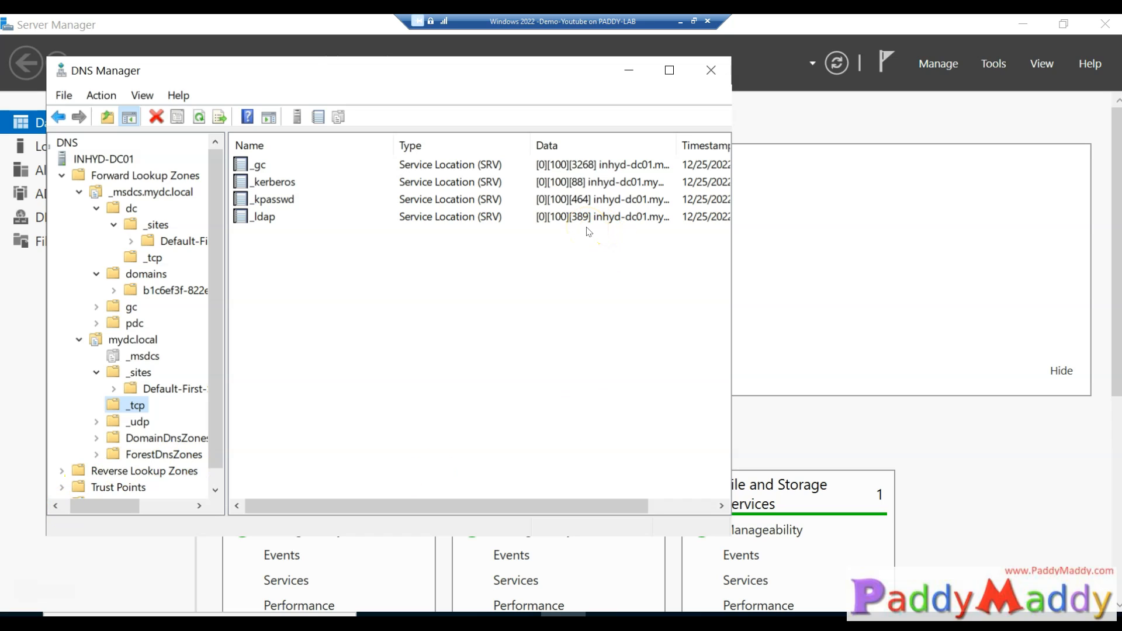
left_click(80, 193)
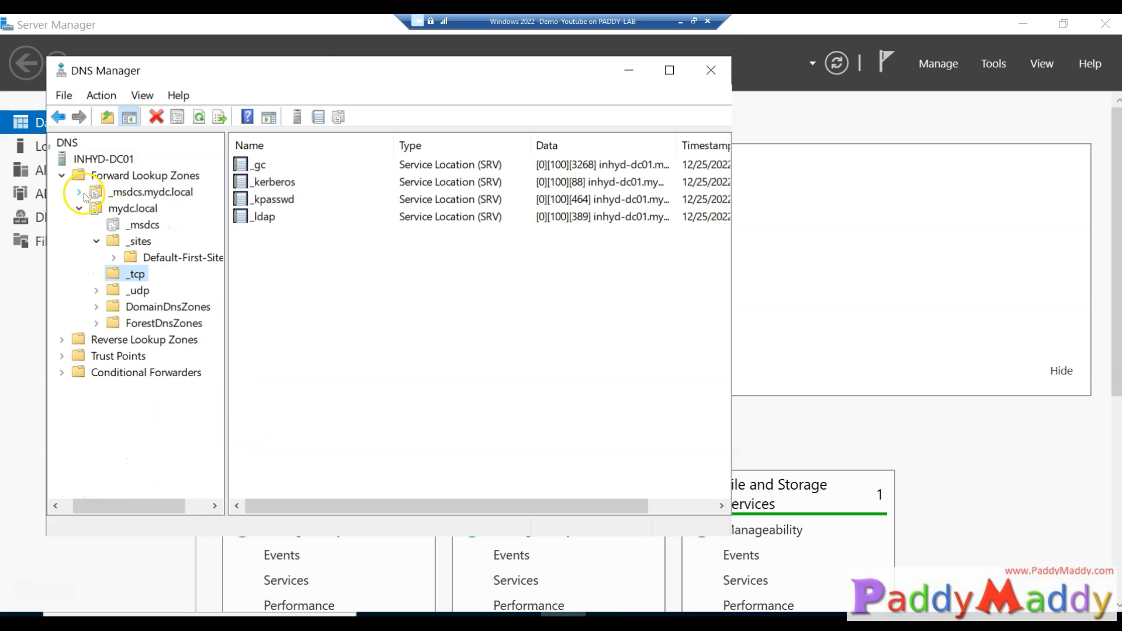
left_click(79, 209)
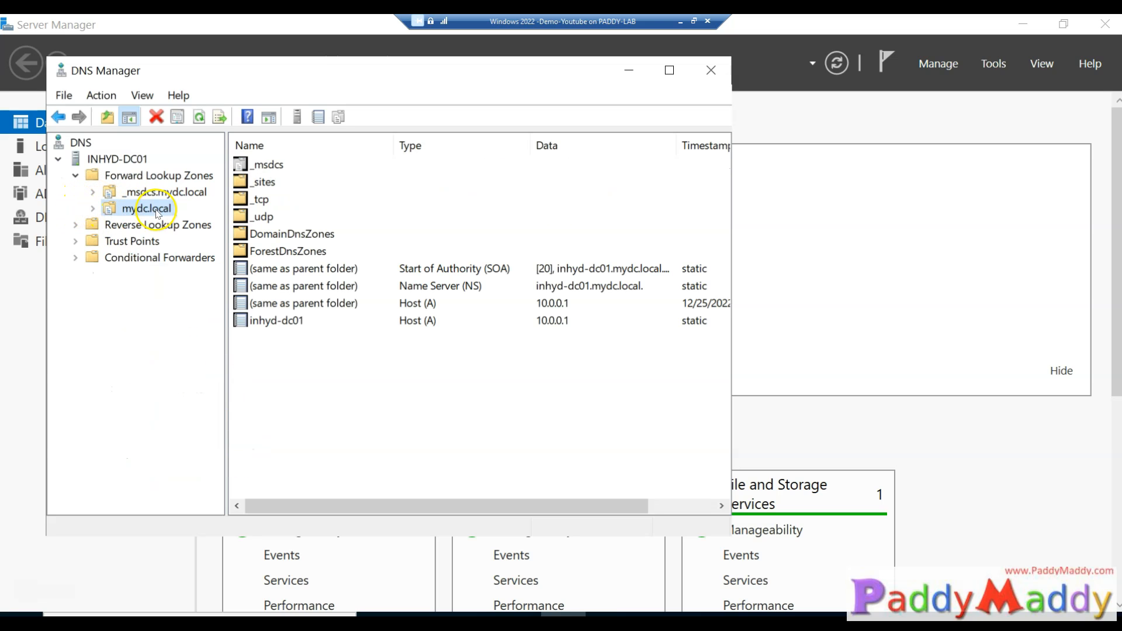
left_click(93, 209)
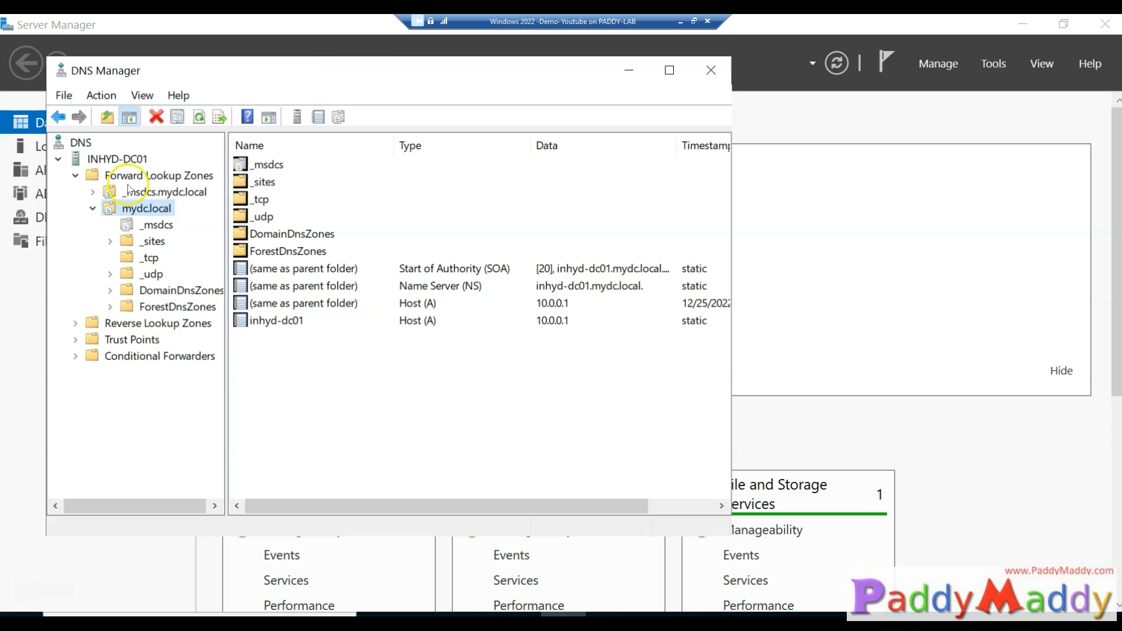
left_click(94, 209)
Check which zones exist under Forward Lookup Zones and Reverse Lookup Zones
left_click(134, 175)
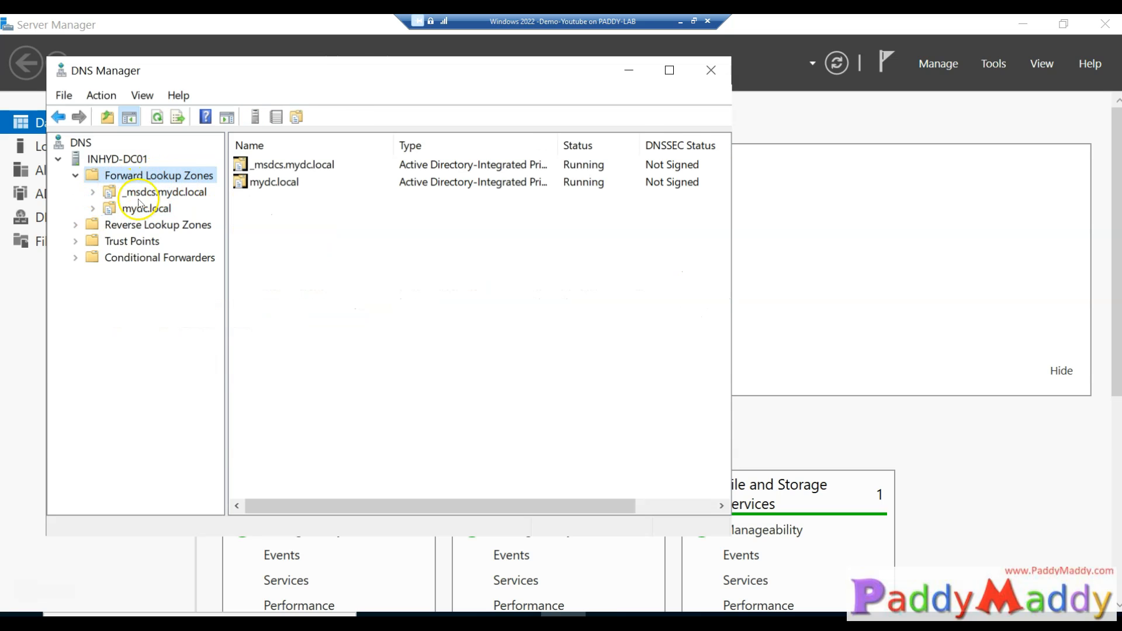
left_click(162, 227)
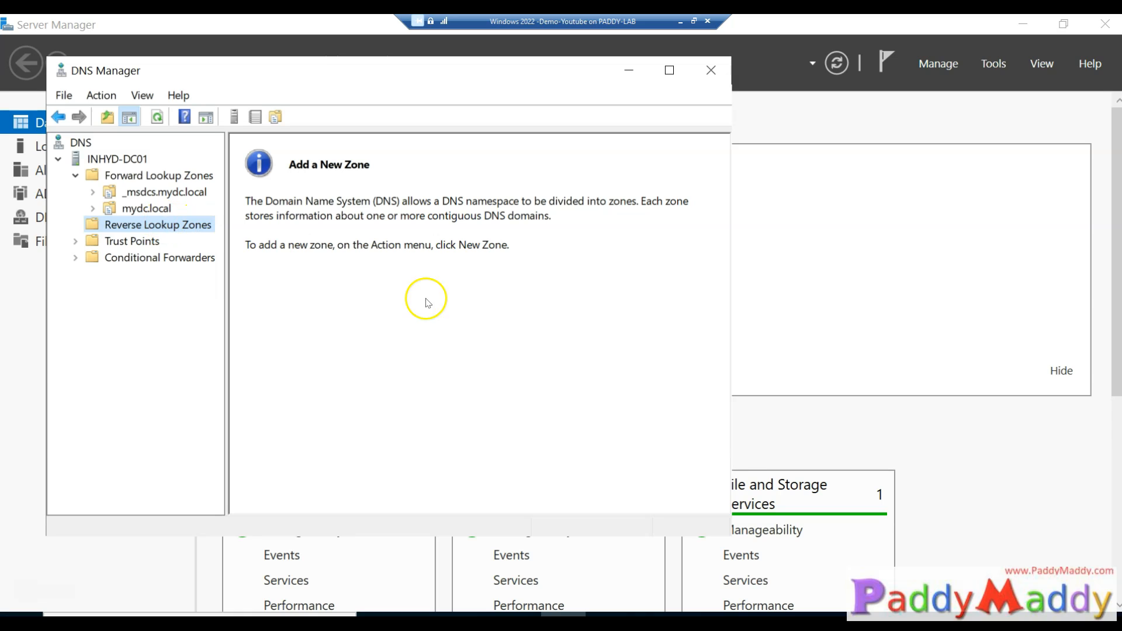
left_click(526, 405)
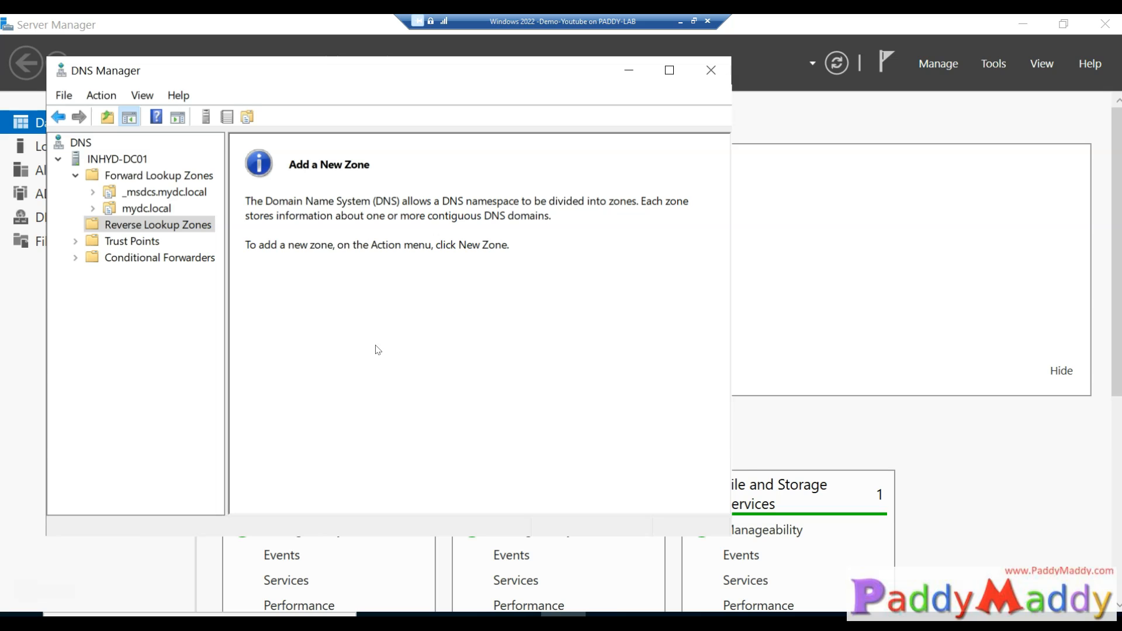
Open a Command Prompt with the cmd command
left_click(129, 615)
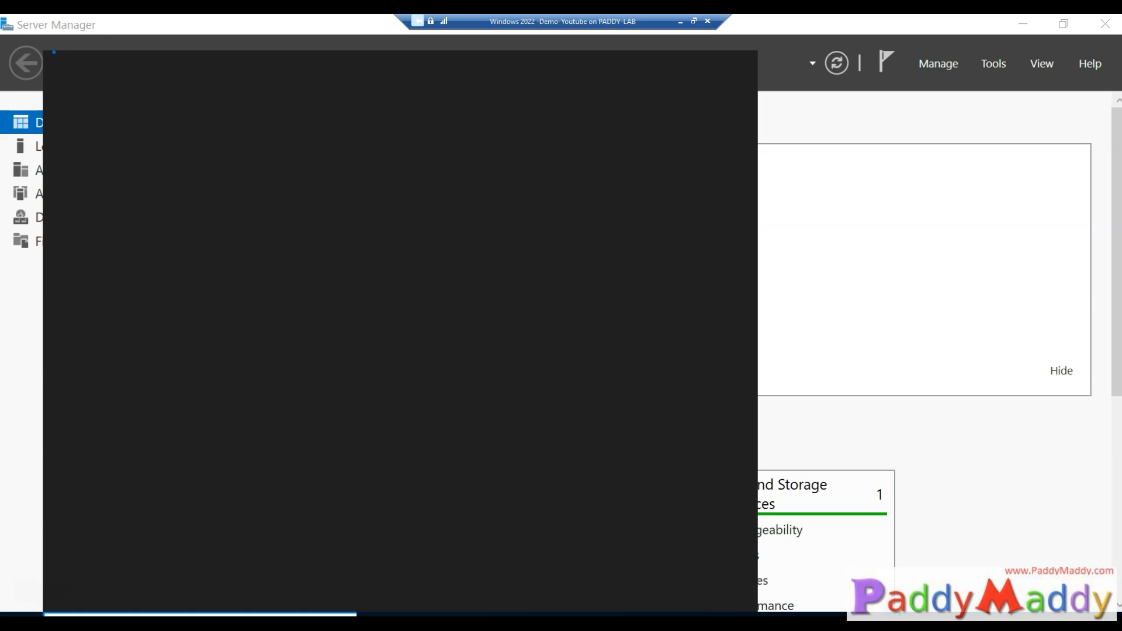
type("cmd")
key("Return")
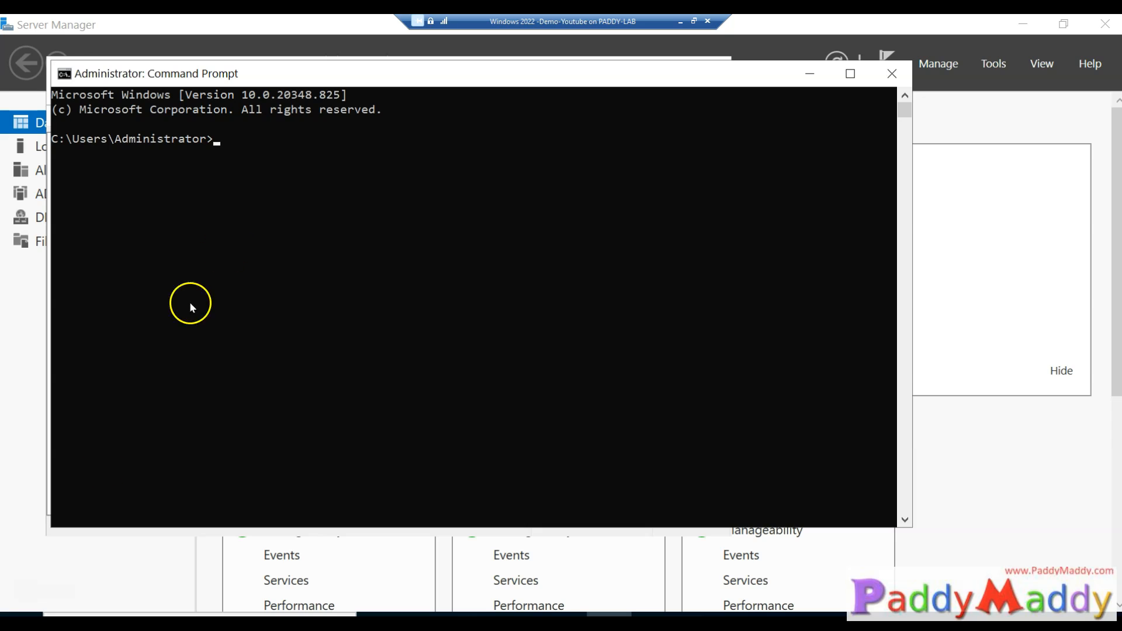
Display the server's IP configuration with IPCONFIG and start an NSLOOKUP session
type("IPCONFI")
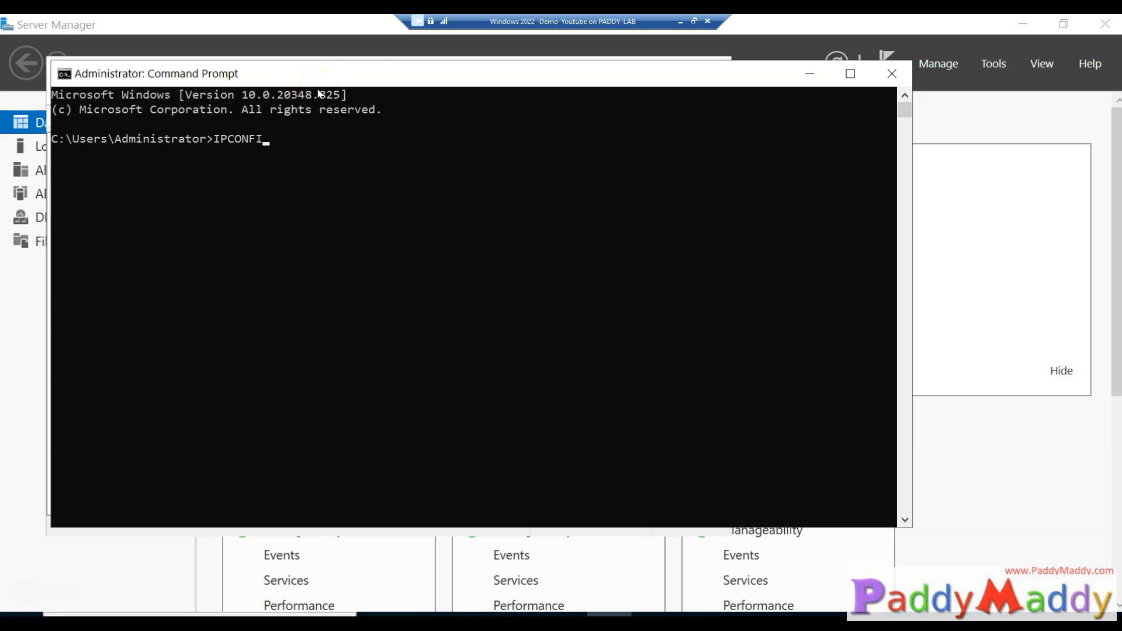
type("G")
key("Return")
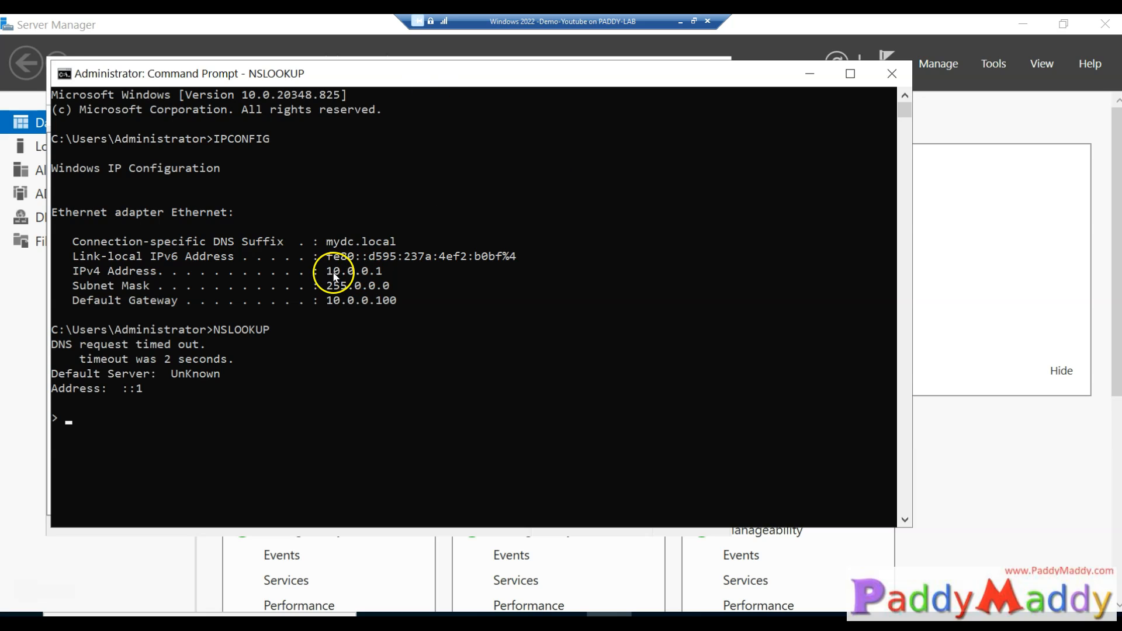
Look up 10.0.0.1 in the NSLOOKUP session and examine the server address in the reply
mouse_move(368, 274)
left_mouse_down()
mouse_move(330, 274)
mouse_move(375, 273)
left_mouse_up()
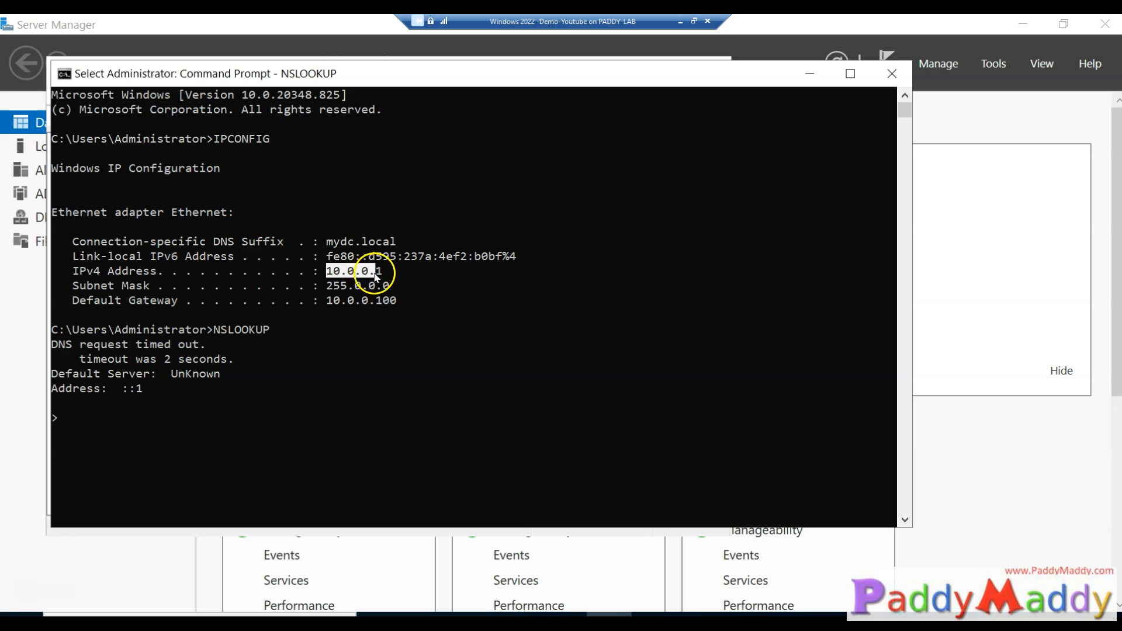
left_click(375, 308)
key("Return")
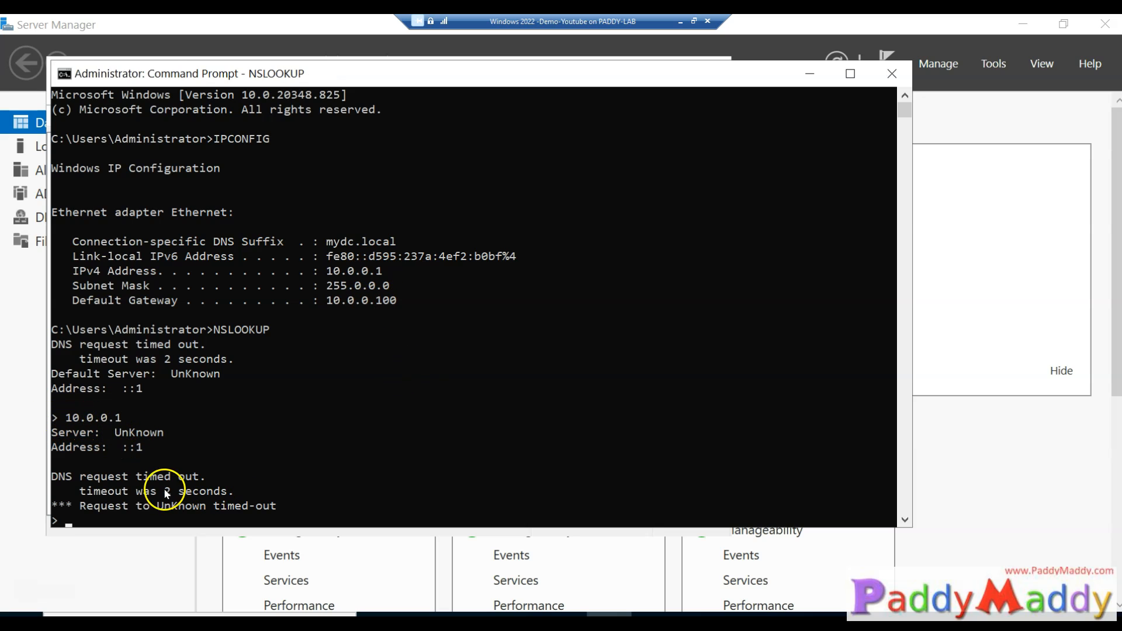
scroll(281, 416, "down", 2)
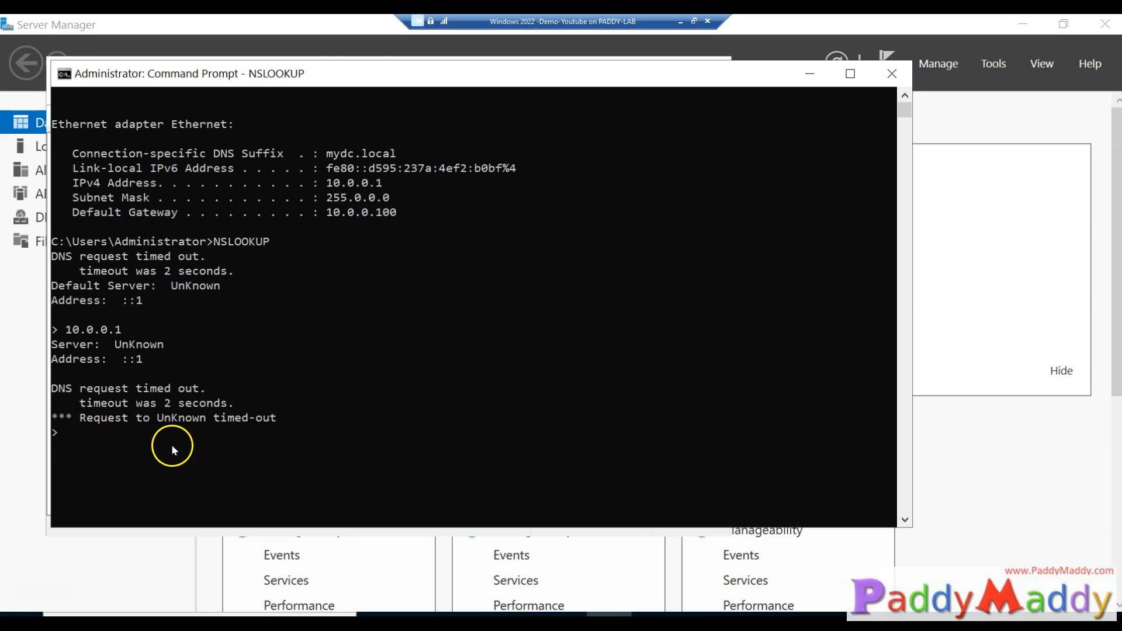
left_click_drag(124, 362, 140, 366)
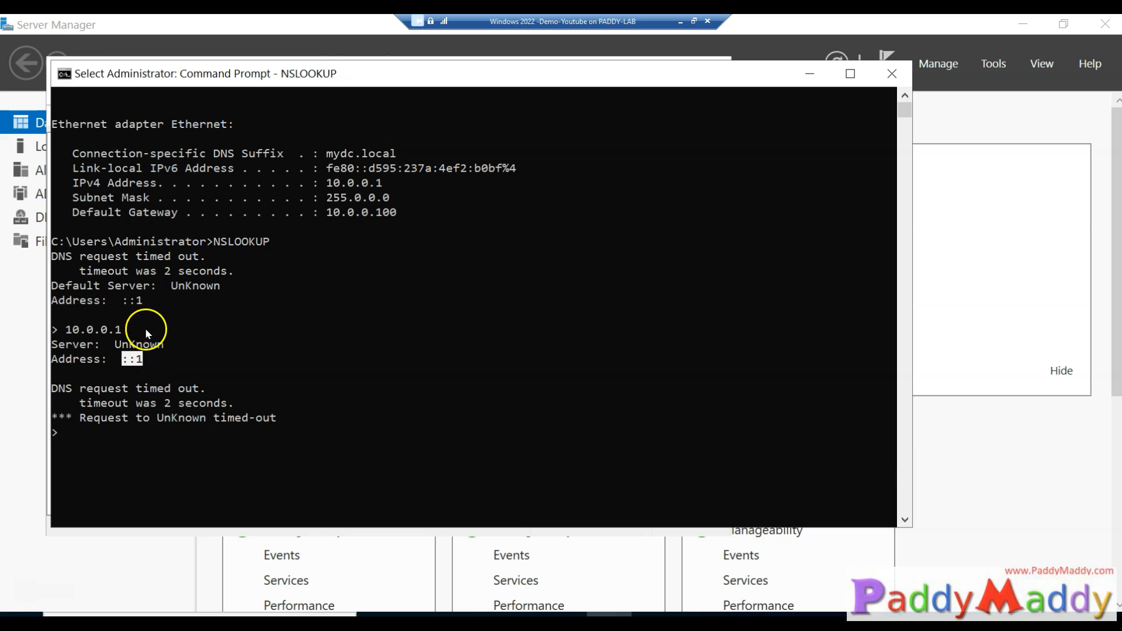
Switch to Server Manager and open the local server's Ethernet adapter properties for Internet Protocol Version 4
left_click(159, 570)
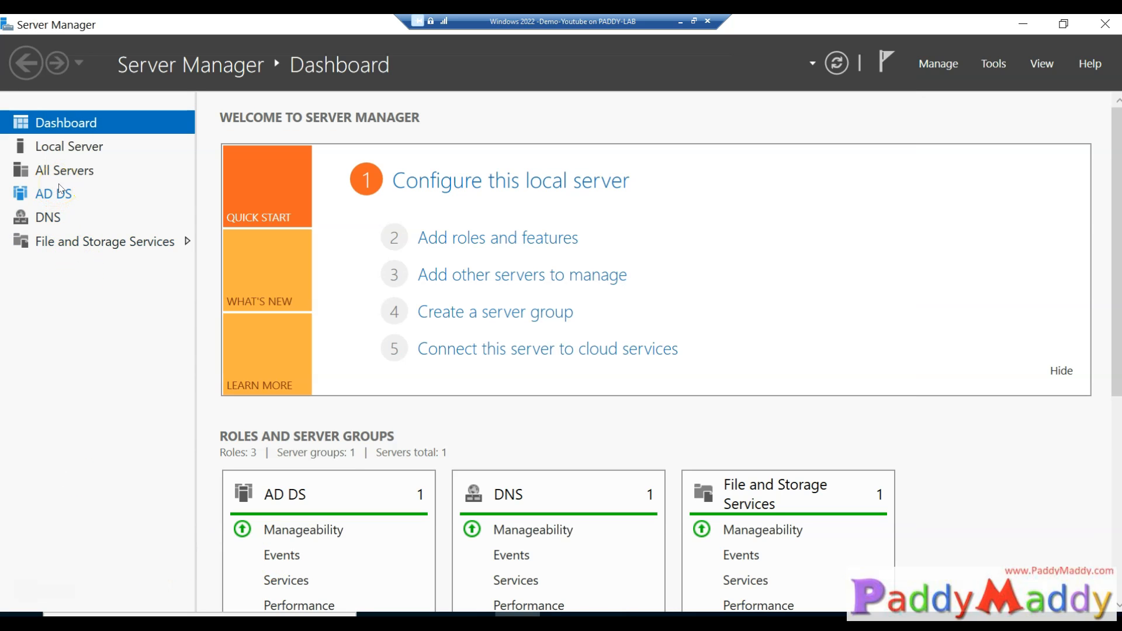
left_click(64, 146)
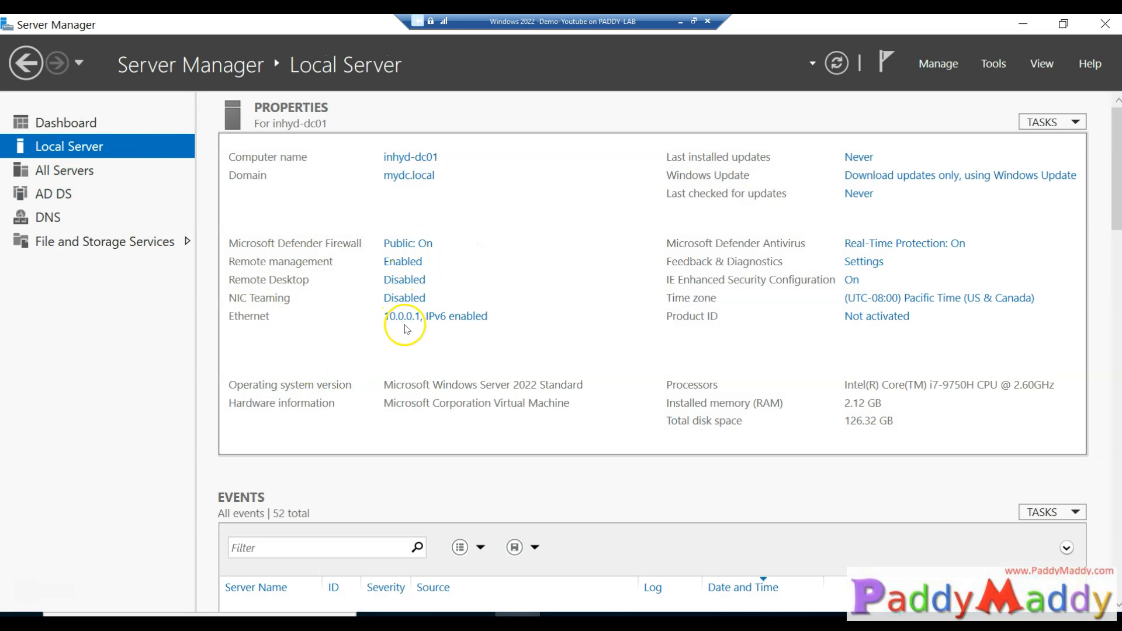
left_click(425, 323)
double_click(320, 186)
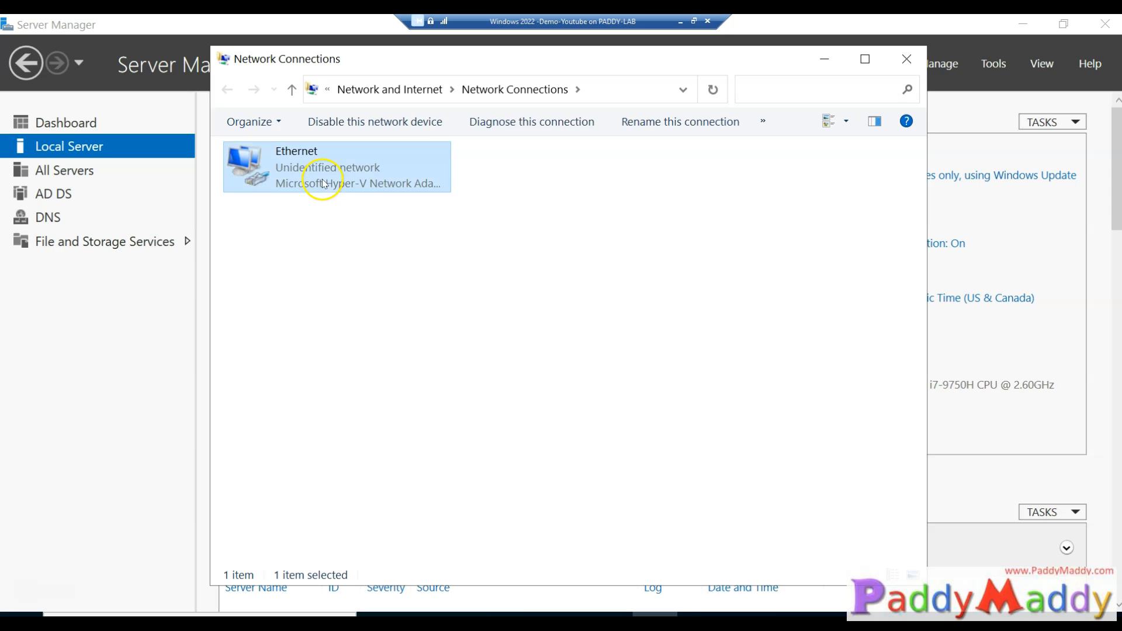
left_click(447, 477)
left_click(590, 333)
double_click(590, 333)
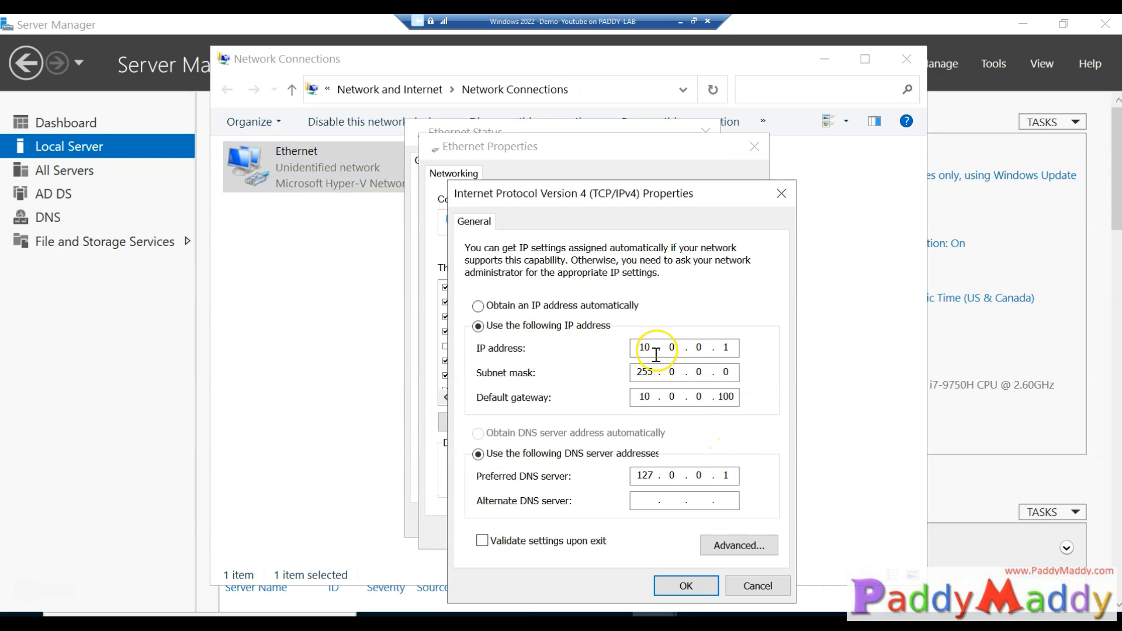
Set the adapter's preferred DNS server to 10.0.0.1 and the alternate DNS server to 8.8.8.8
left_click(682, 506)
left_click(726, 500)
left_click(637, 501)
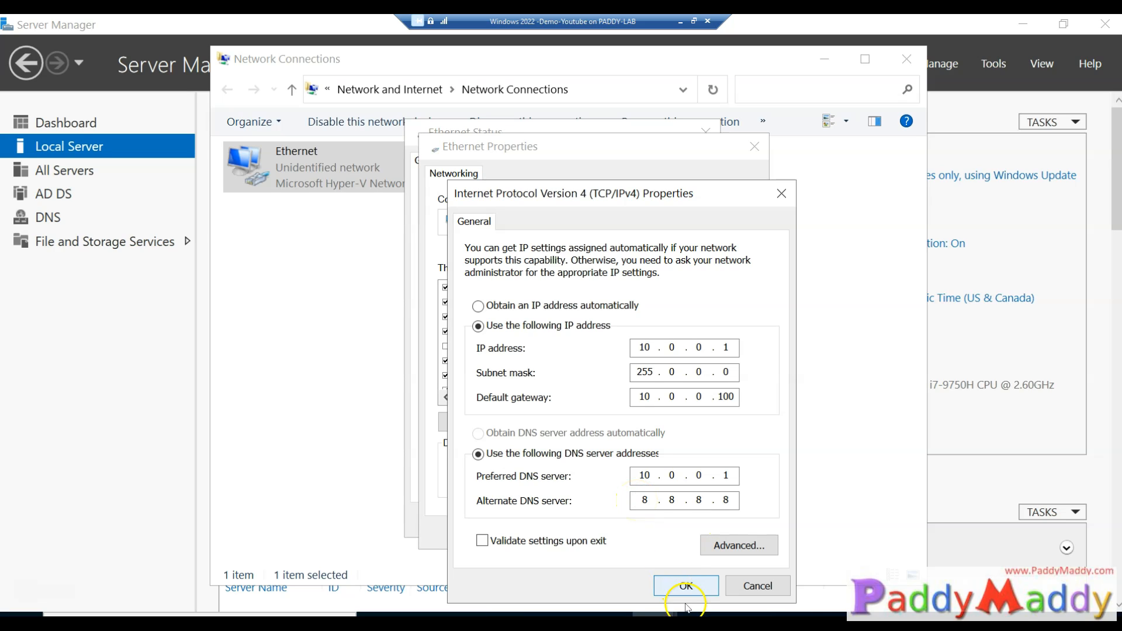
Review the advanced DNS suffix and IP settings, apply the IPv4 changes and close the Ethernet adapter's dialogs
left_click(737, 545)
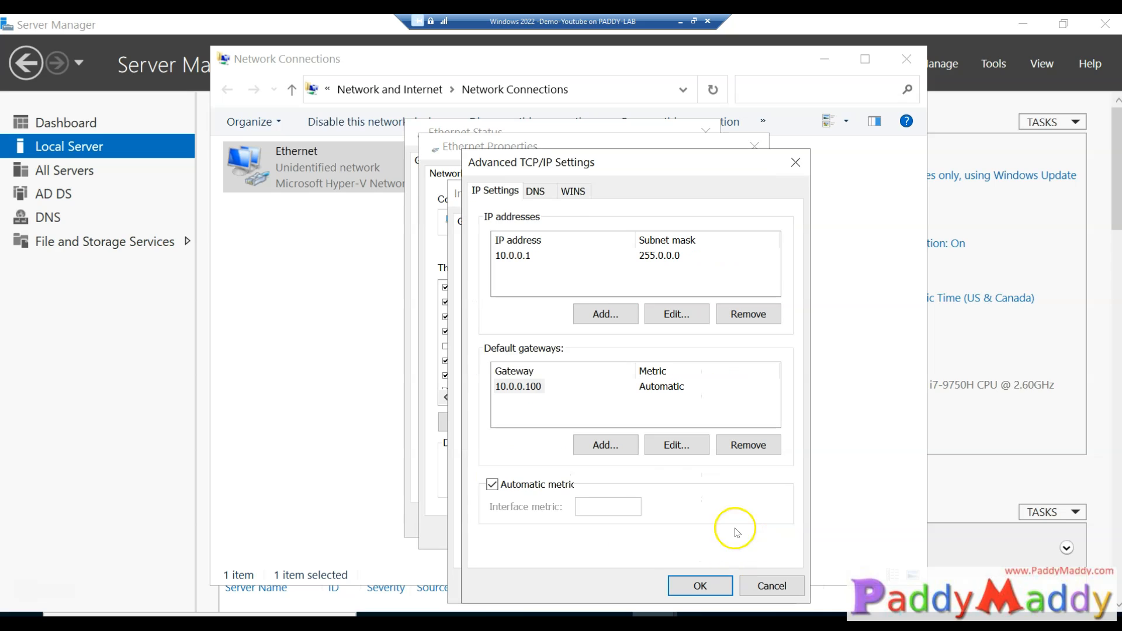
left_click(535, 191)
left_click_drag(646, 526, 573, 508)
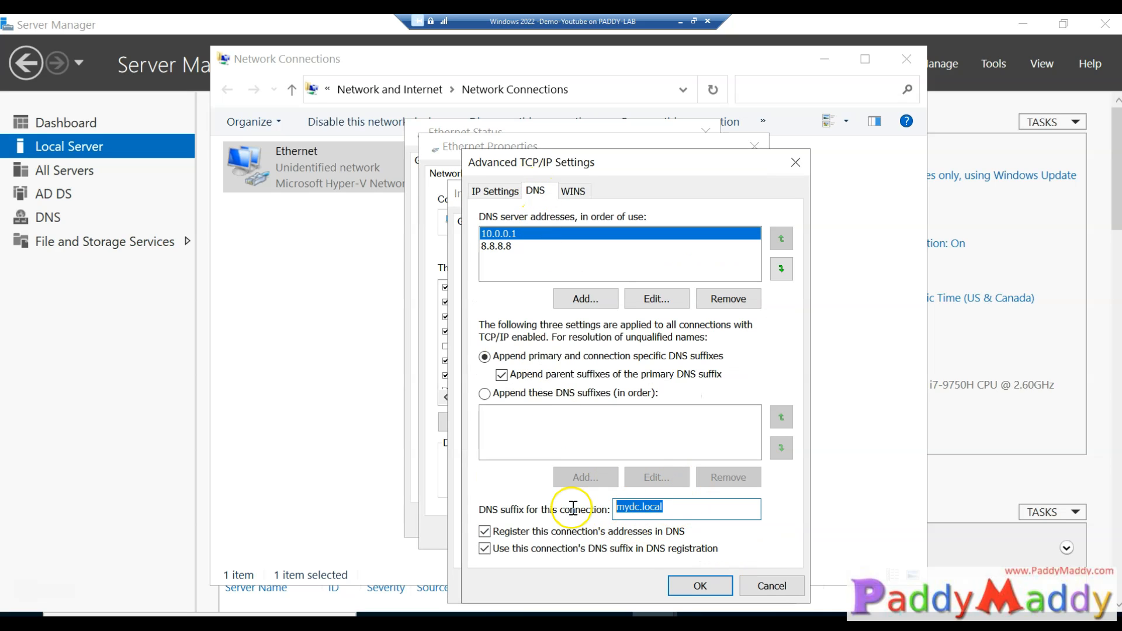
left_click(491, 193)
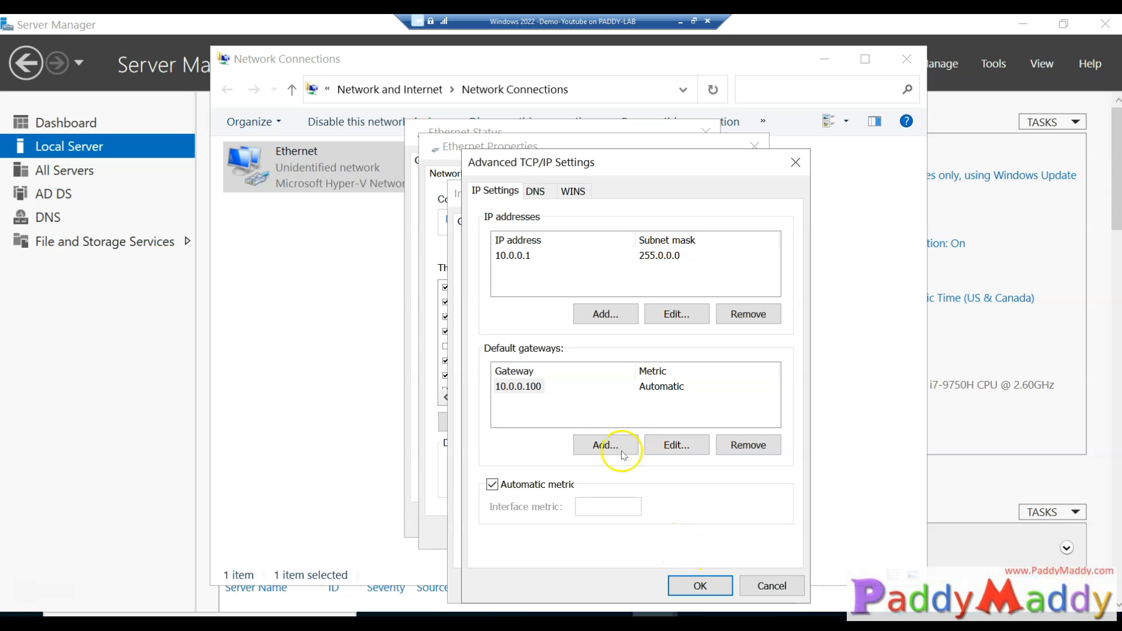
left_click(699, 585)
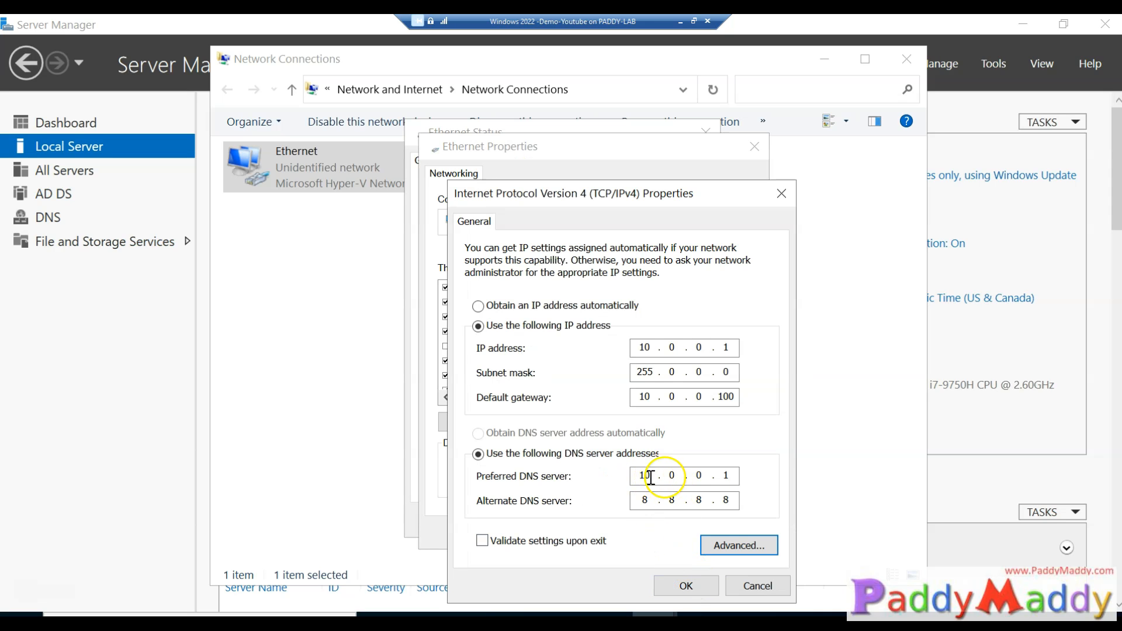
left_click(687, 585)
left_click(649, 532)
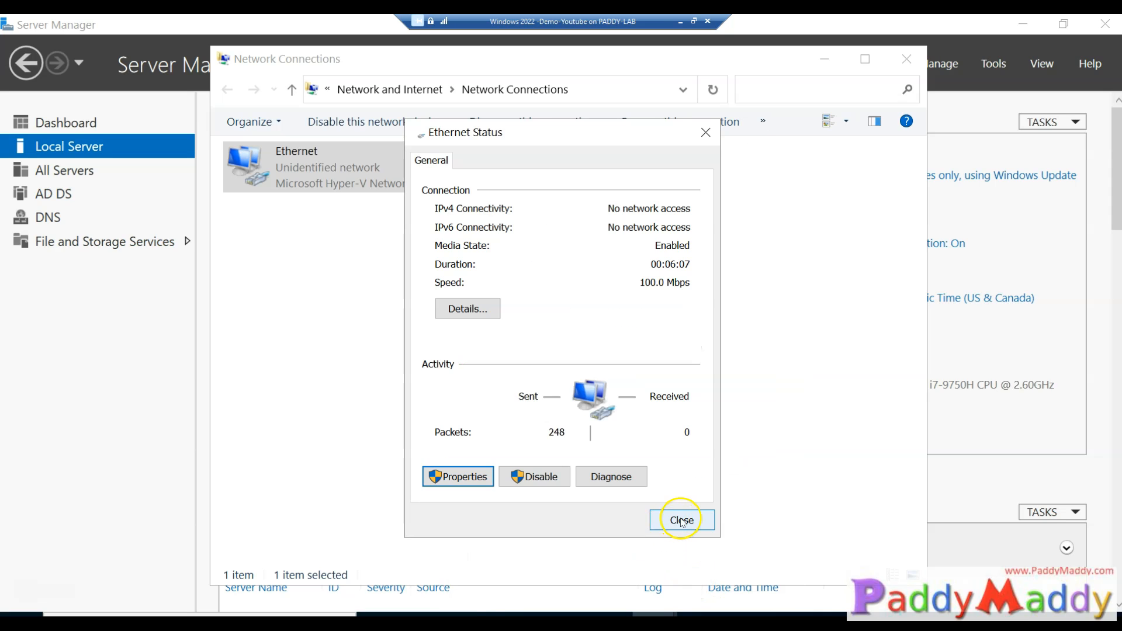
left_click(678, 519)
Switch to the Command Prompt, exit the current NSLOOKUP session and run NSLOOKUP again
right_click(383, 412)
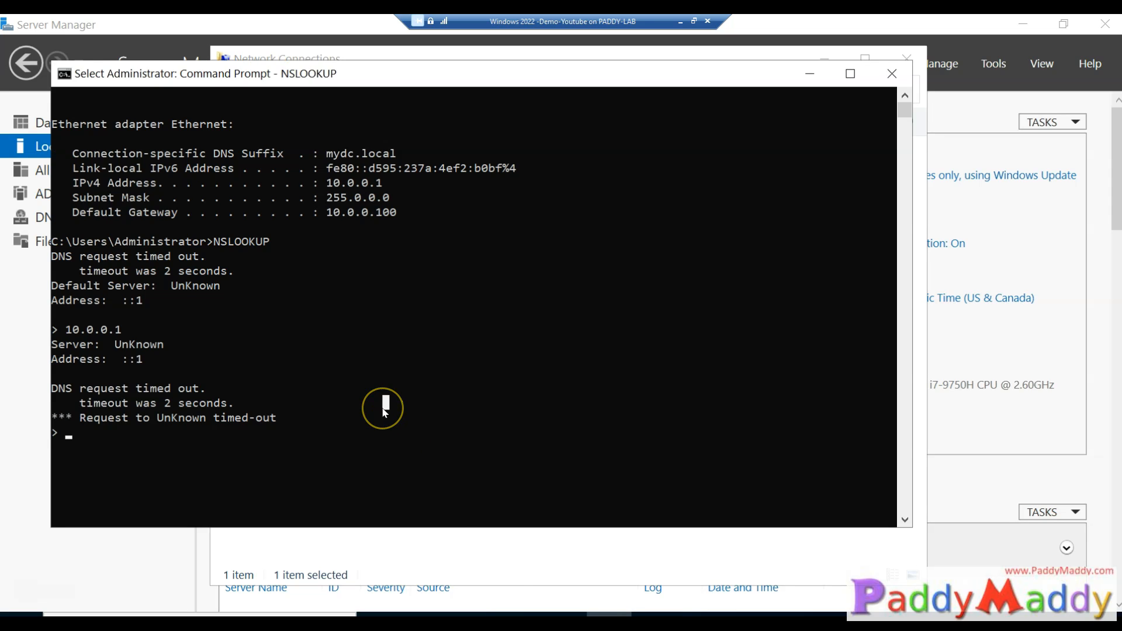
type("exit")
key("Return")
key("Up")
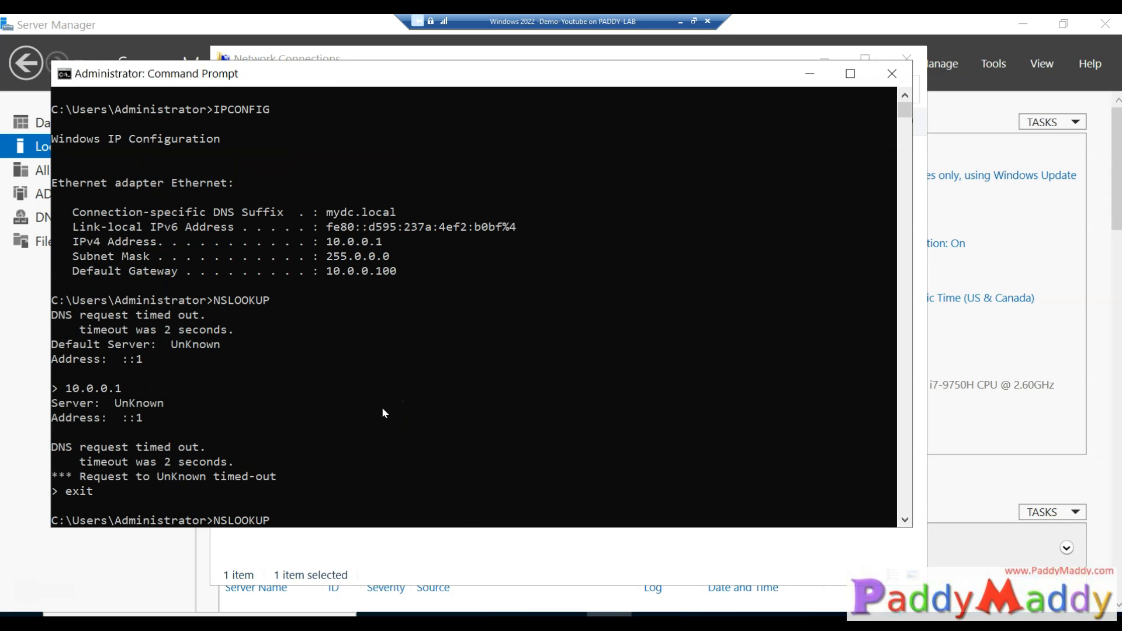
scroll(327, 380, "down", 2)
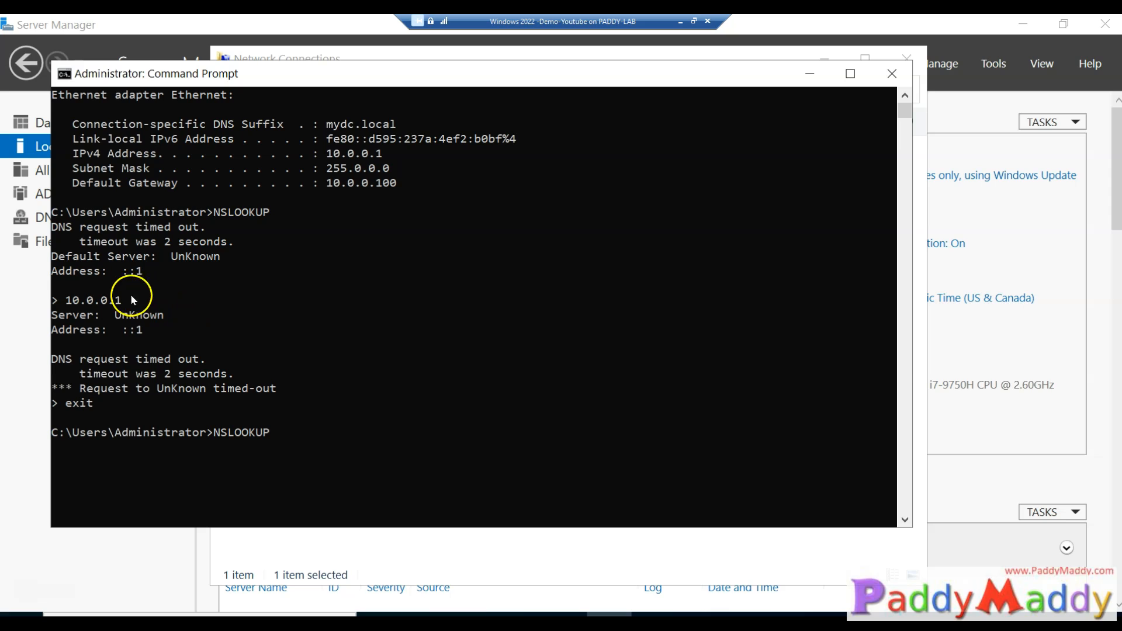
left_click_drag(54, 227, 250, 236)
right_click(460, 366)
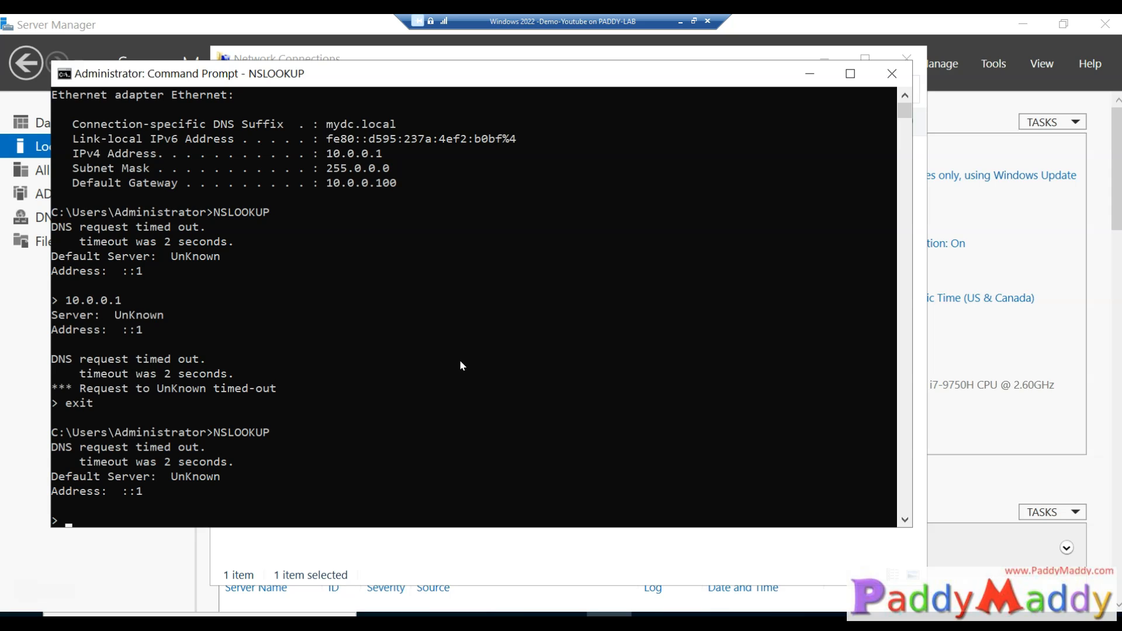
Examine the DNS request and default server lines in the latest NSLOOKUP output
left_click_drag(59, 448, 231, 469)
scroll(281, 420, "down", 1)
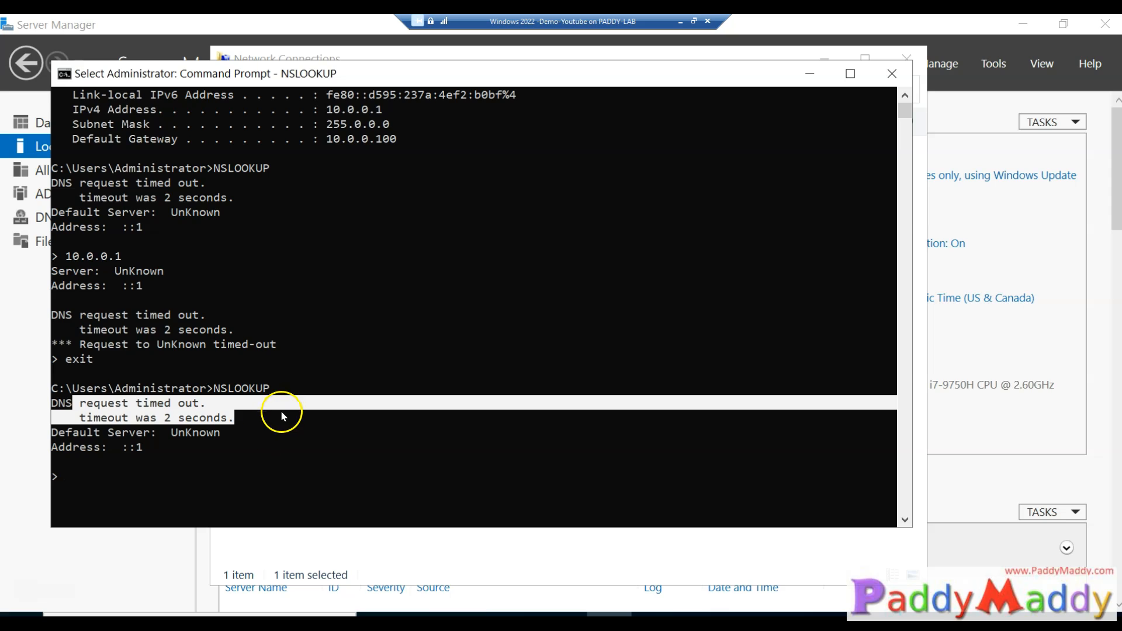
left_click_drag(175, 435, 220, 436)
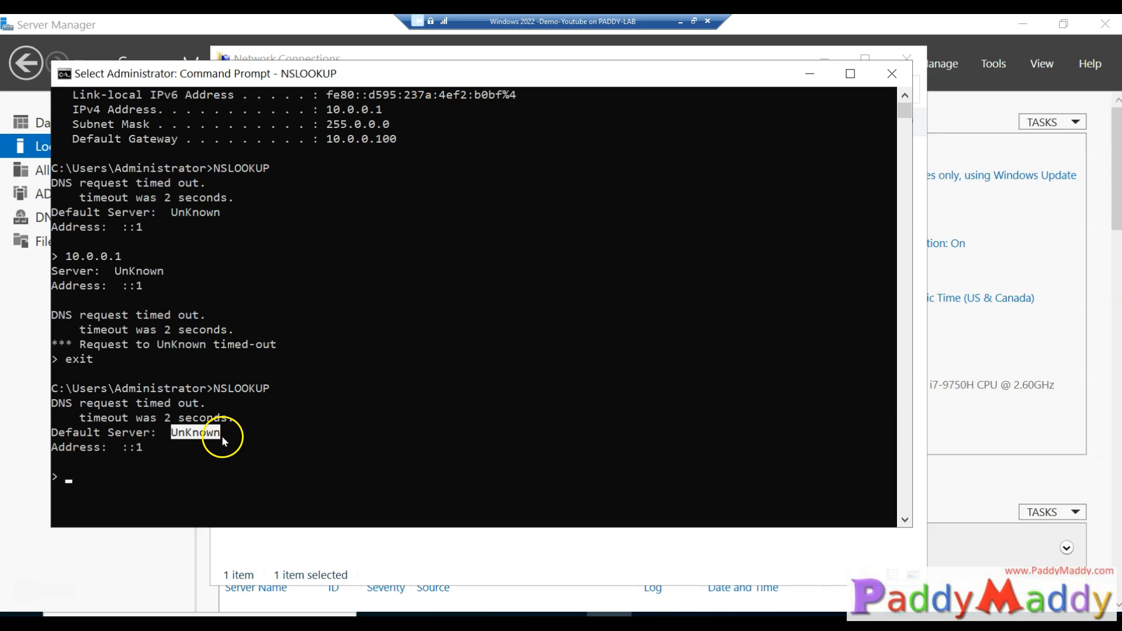
Switch to DNS Manager and start a new reverse lookup zone as a primary zone stored in Active Directory
left_click(609, 580)
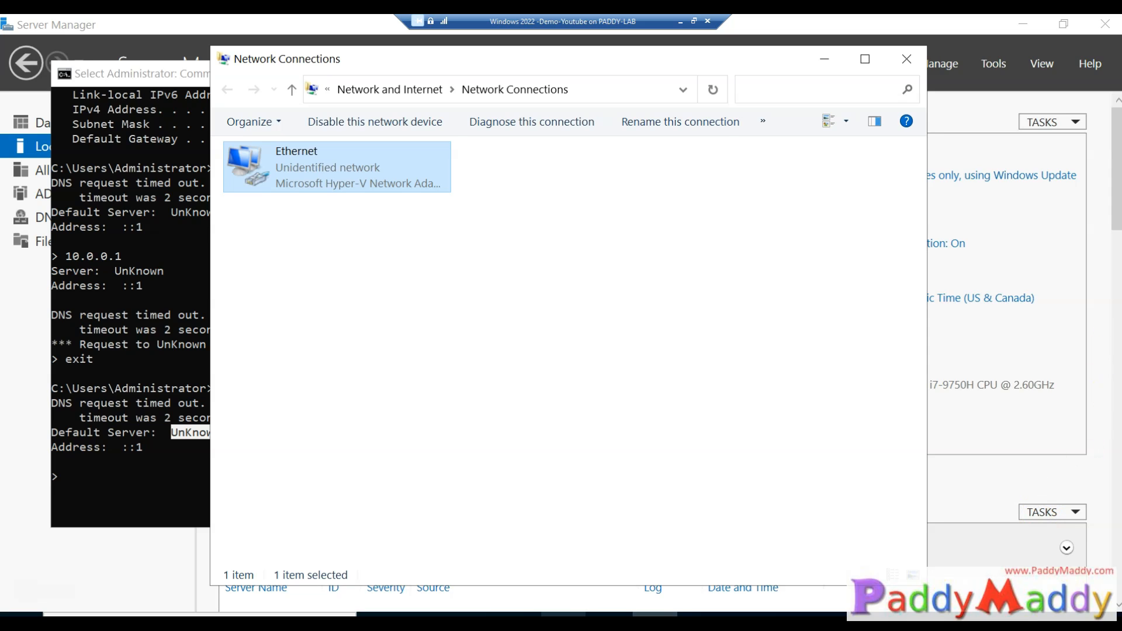
right_click(185, 225)
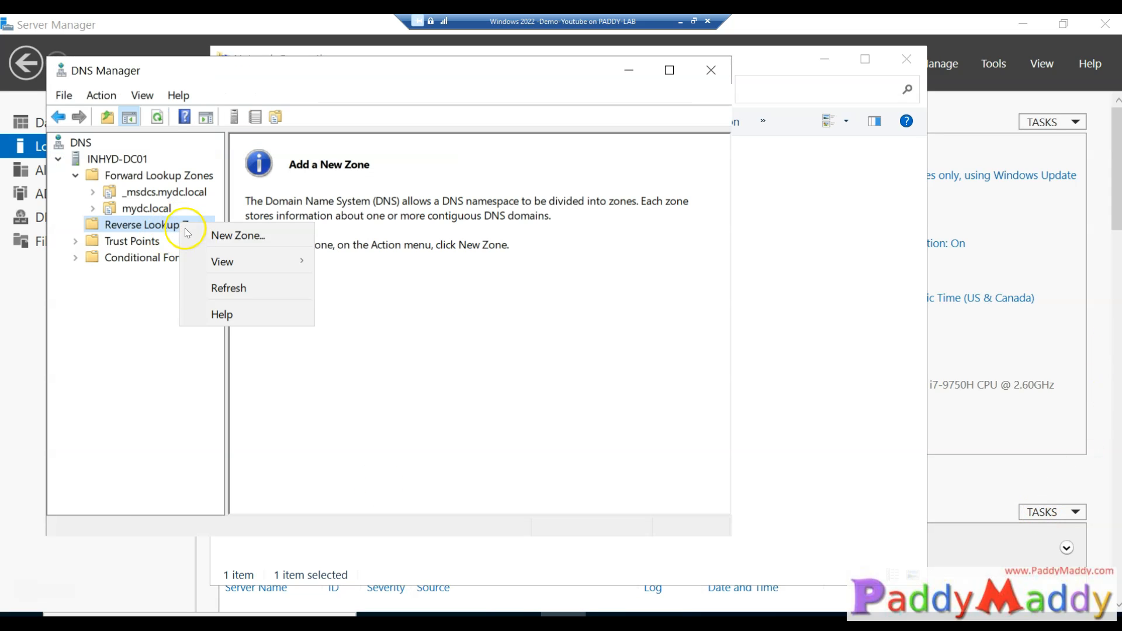
left_click(230, 241)
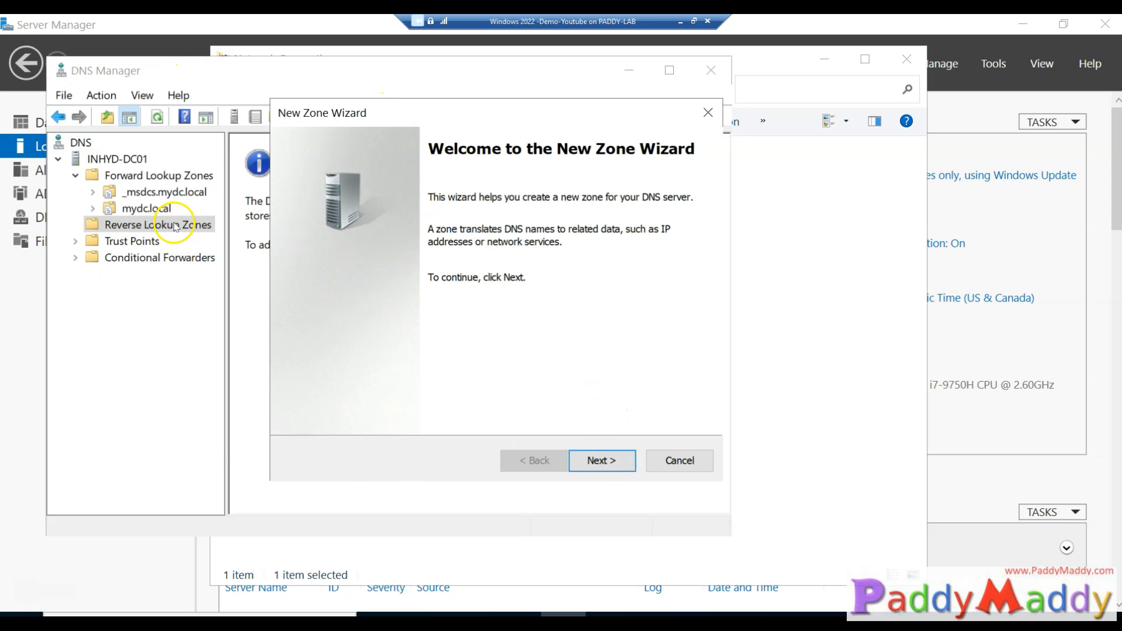
left_click(611, 461)
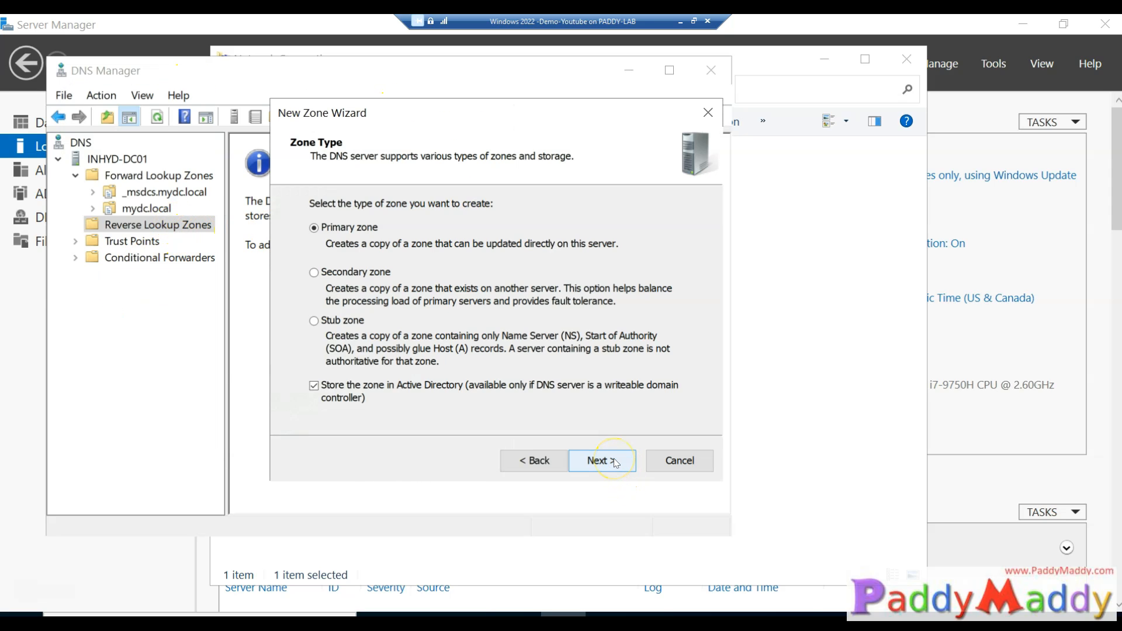
left_click(613, 461)
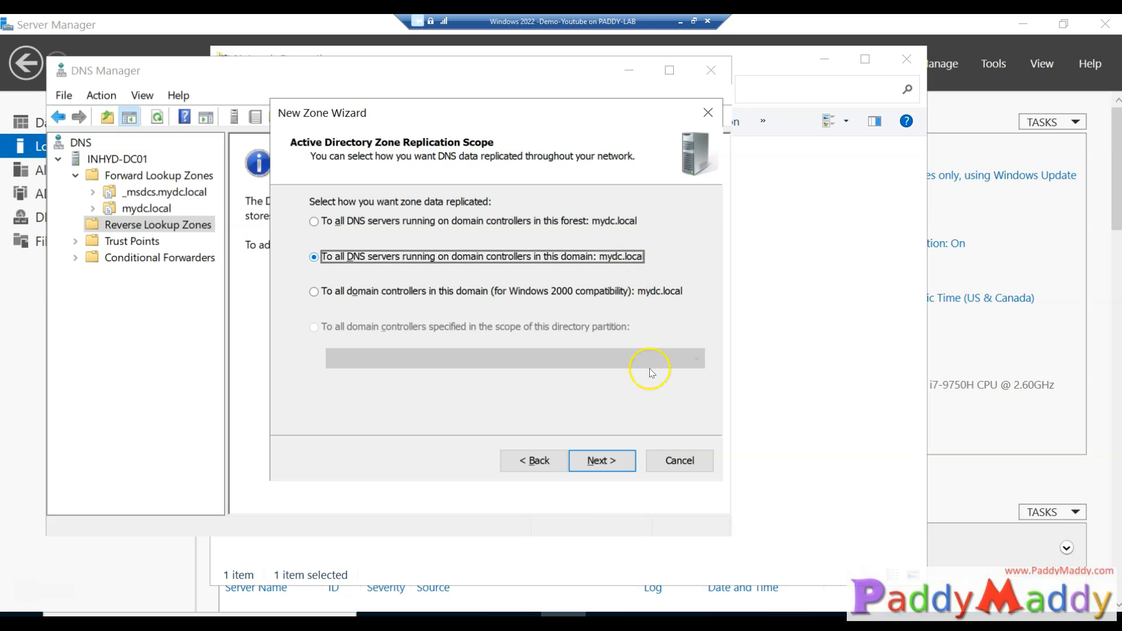
Replicate the new zone to all DNS servers running on domain controllers in the mydc.local forest
left_click(614, 468)
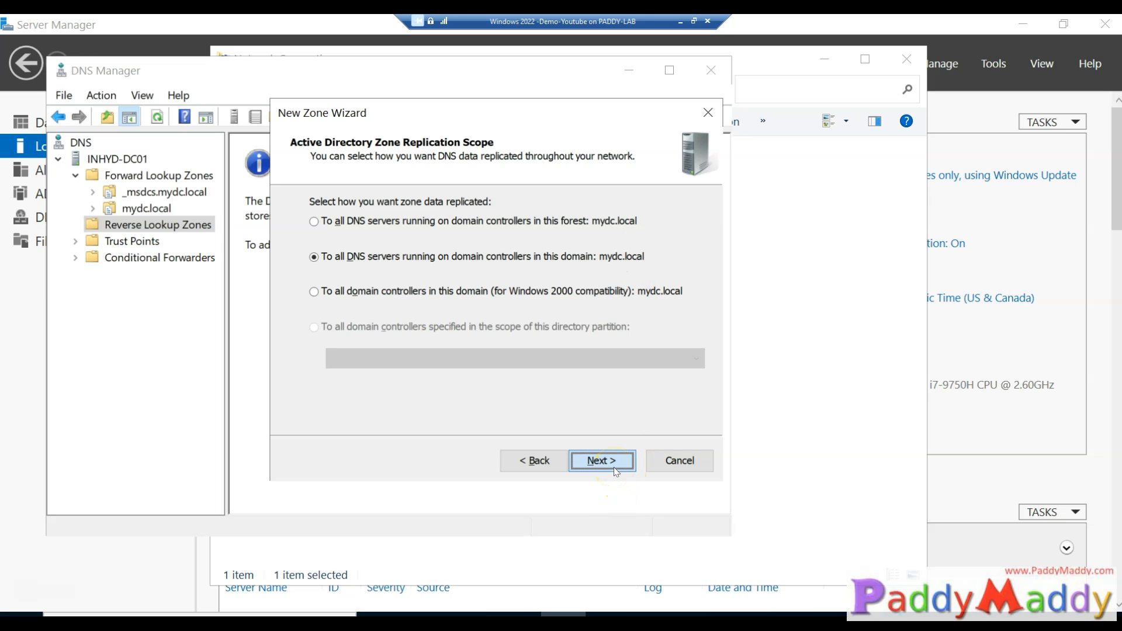
left_click(350, 222)
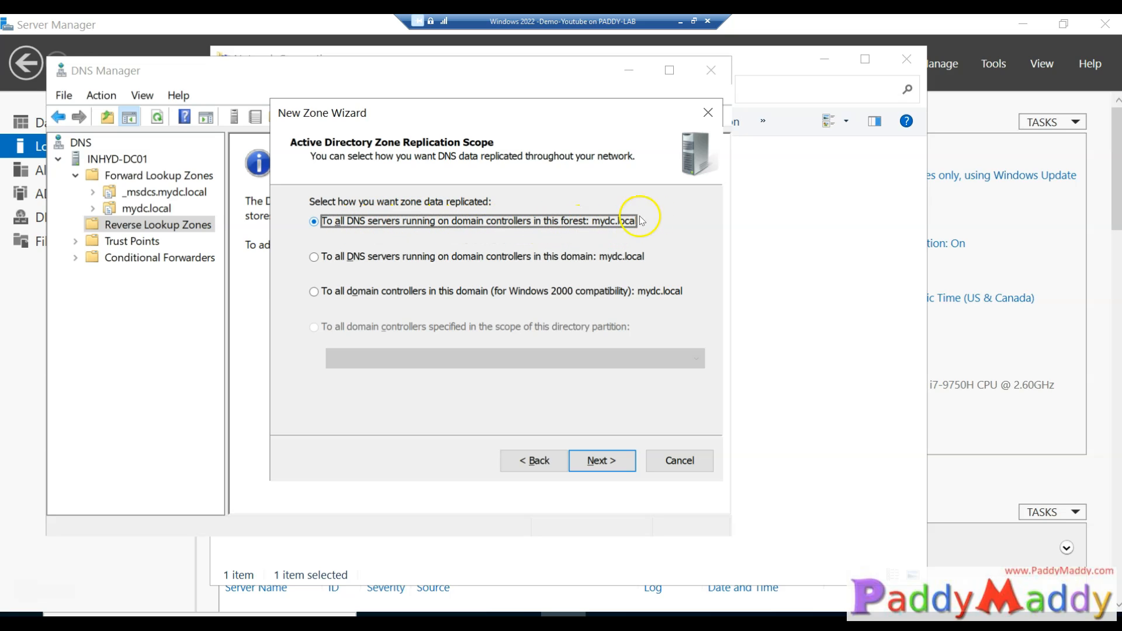
left_click(605, 459)
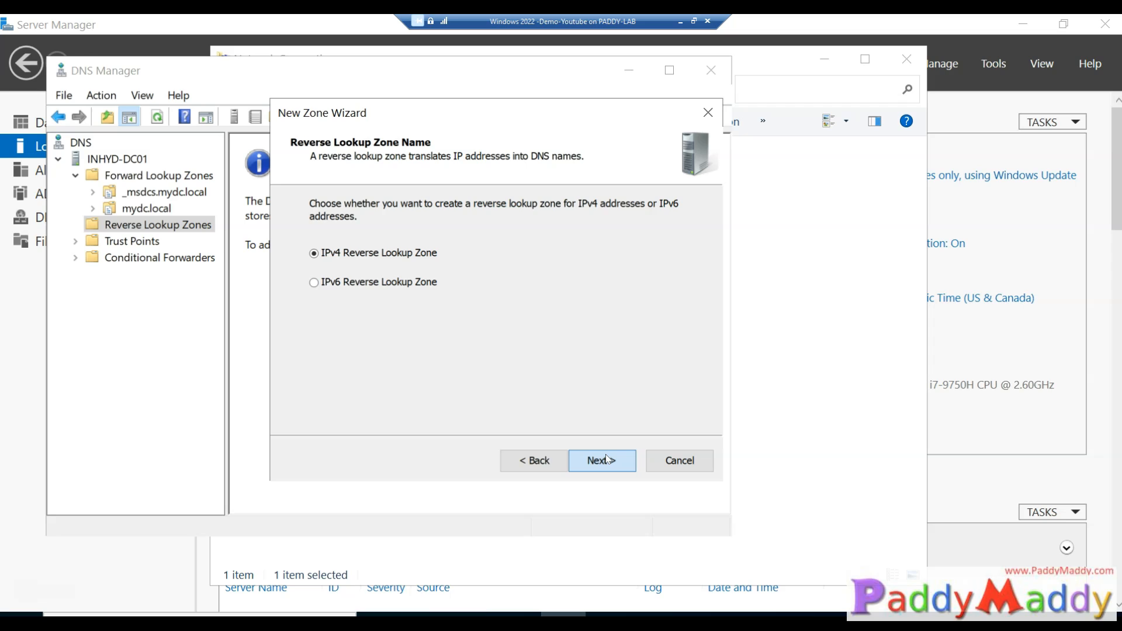
Make it an IPv4 reverse lookup zone with the network ID 10.0.0
left_click(606, 460)
left_click(344, 242)
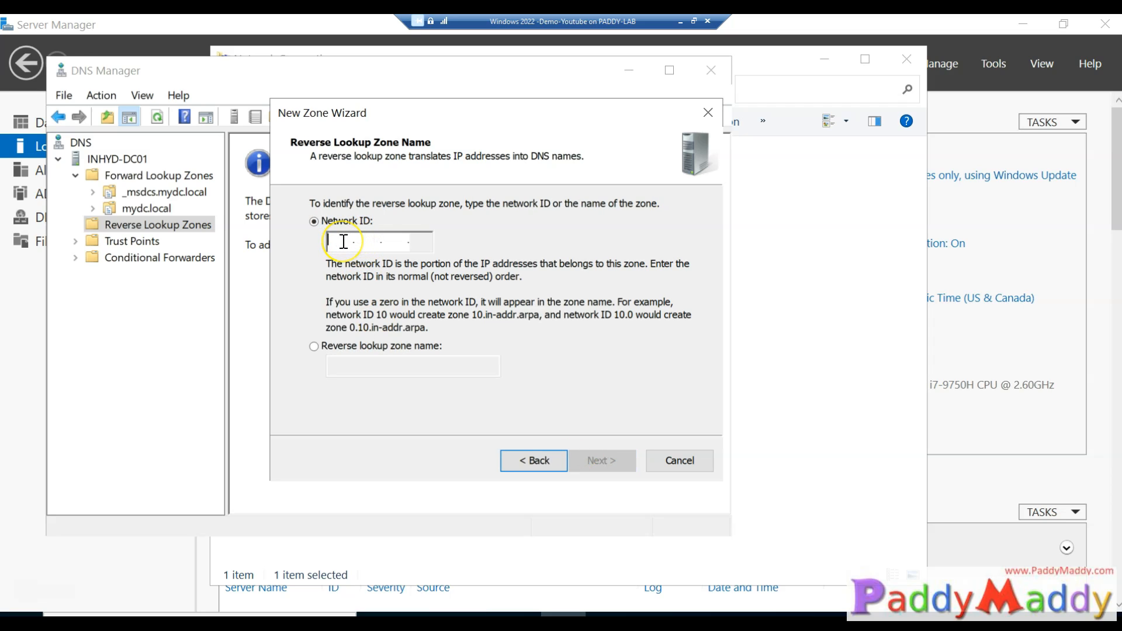
type("10.0.0.")
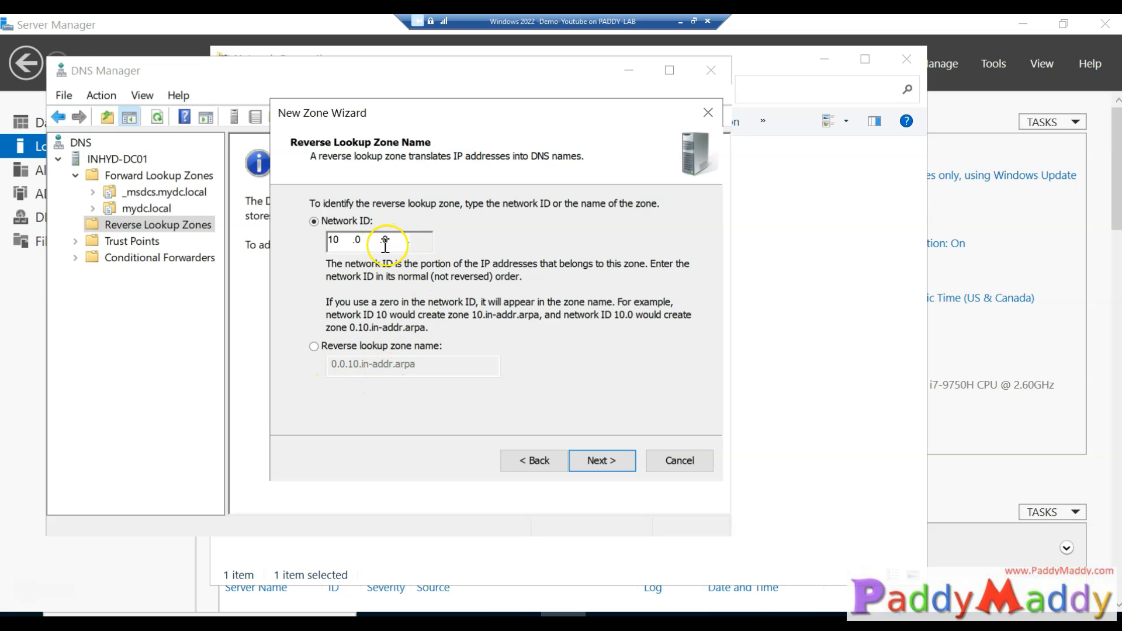
left_click(351, 243)
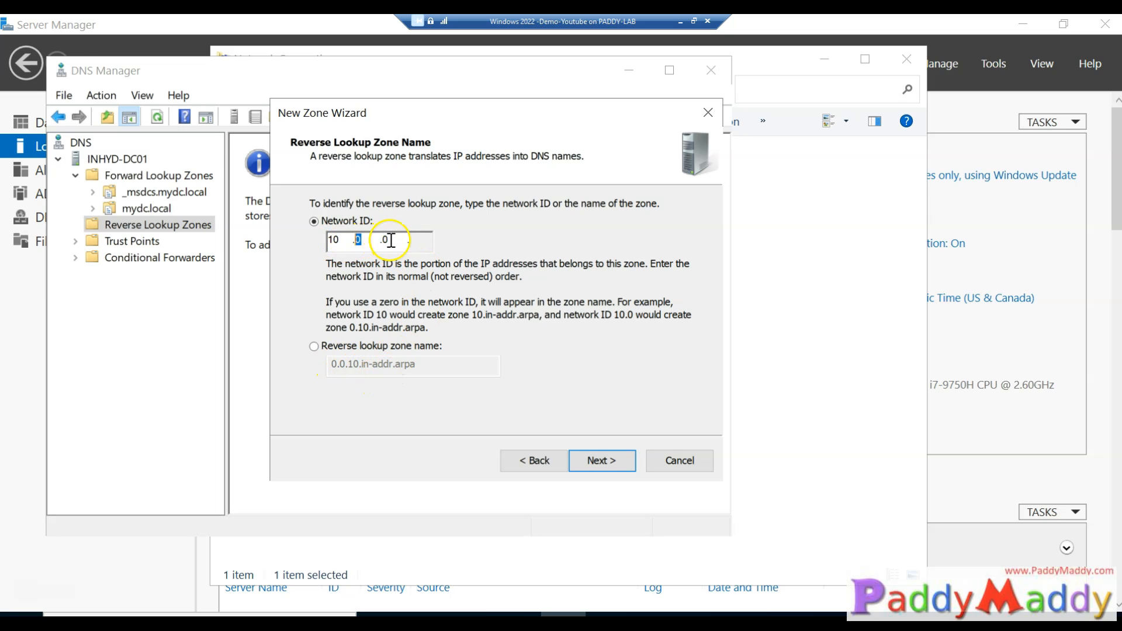
double_click(337, 240)
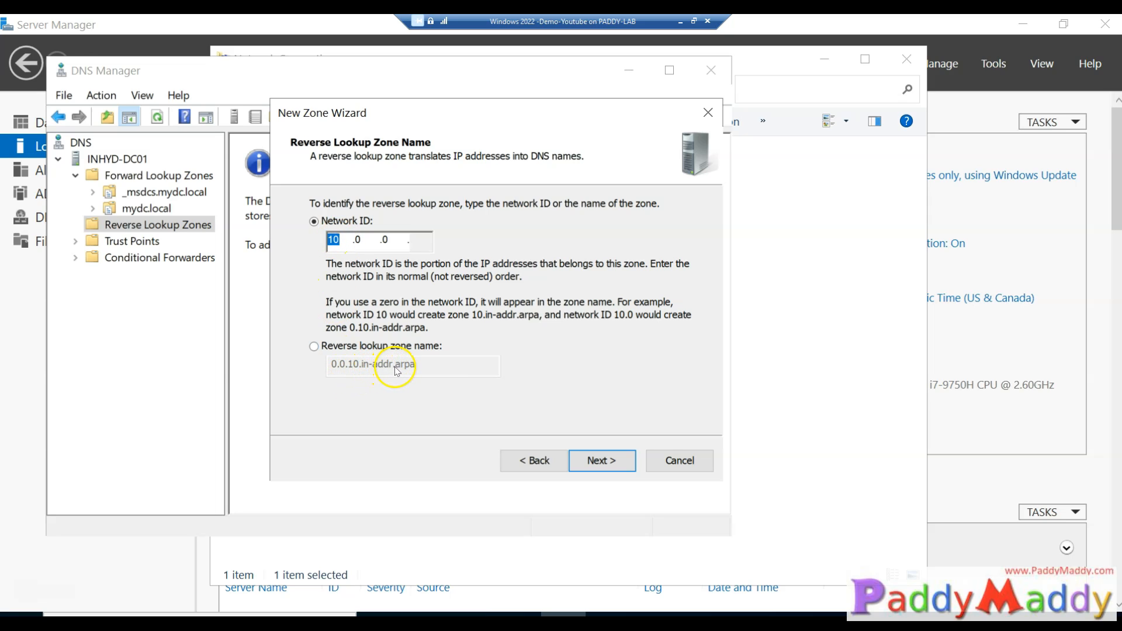
left_click(616, 458)
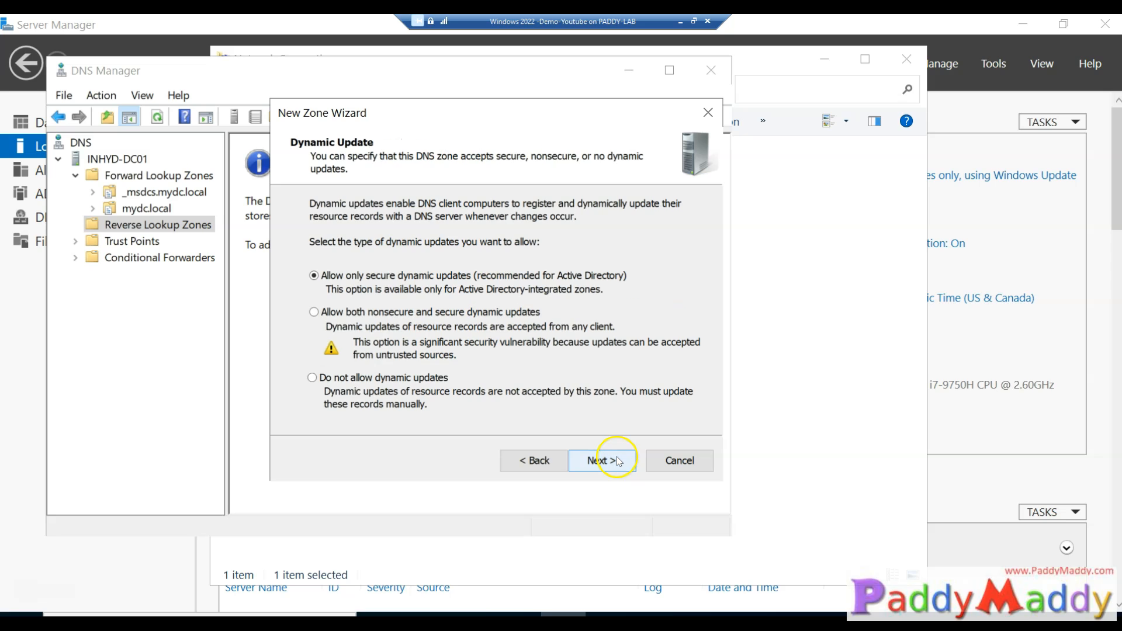
Finish creating the reverse lookup zone with only secure dynamic updates allowed, and open 0.0.10.in-addr.arpa
left_click(630, 464)
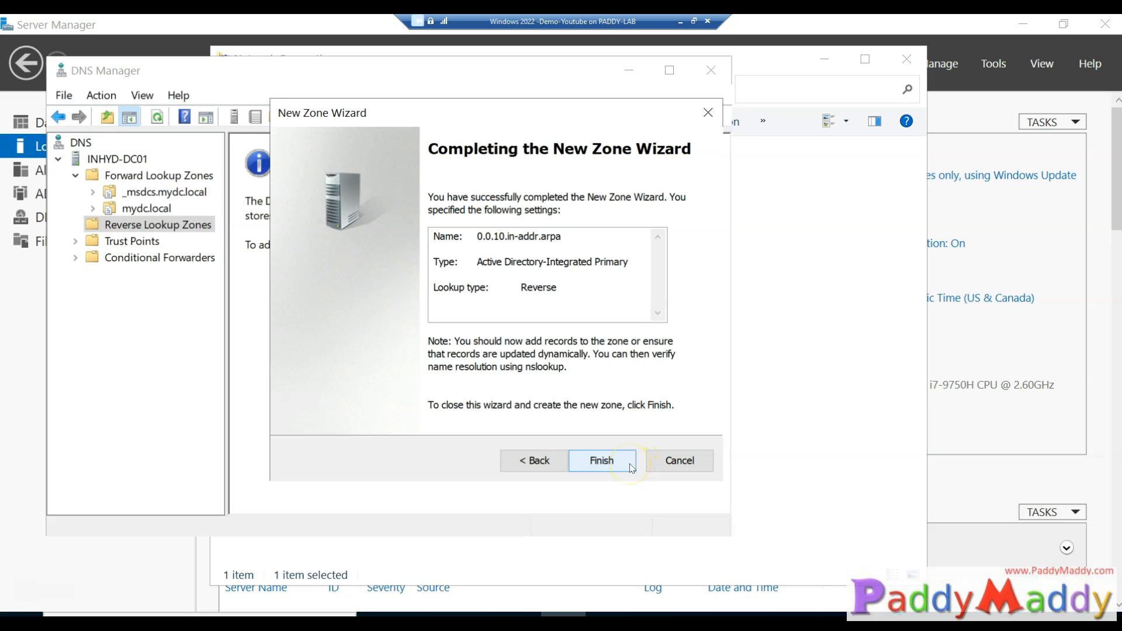
left_click(534, 461)
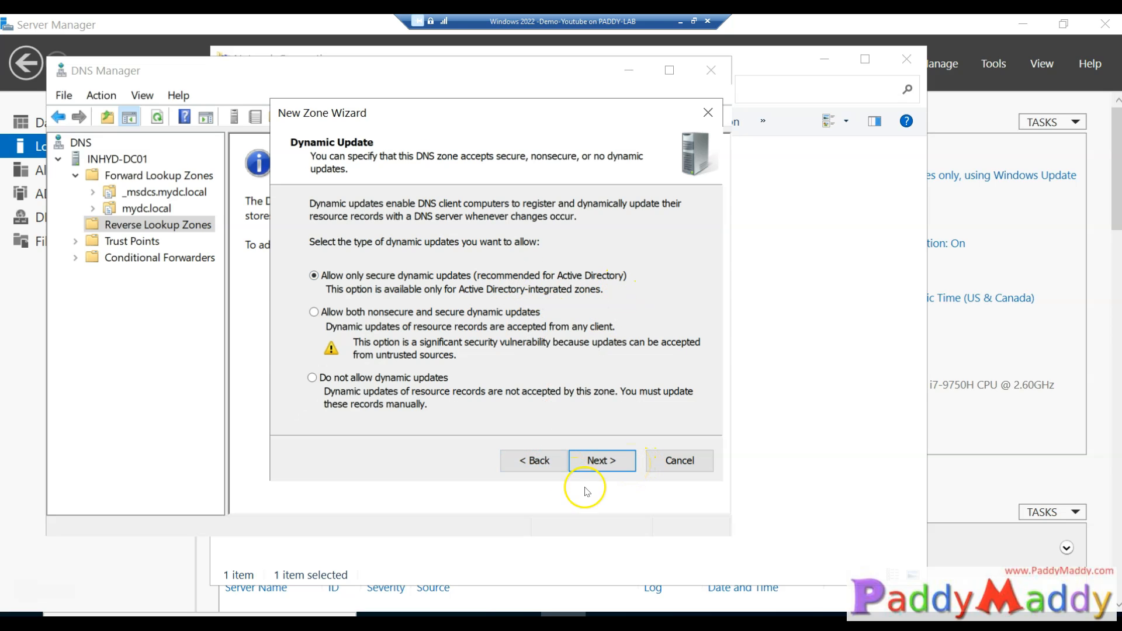
left_click(602, 460)
left_click(604, 462)
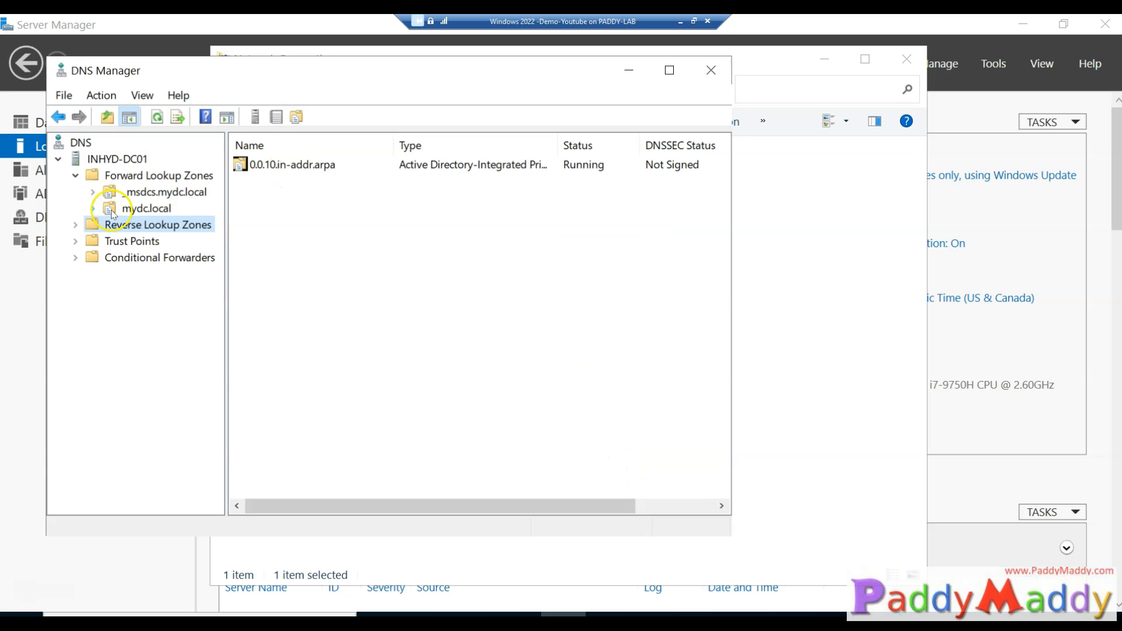
left_click(76, 225)
left_click(152, 242)
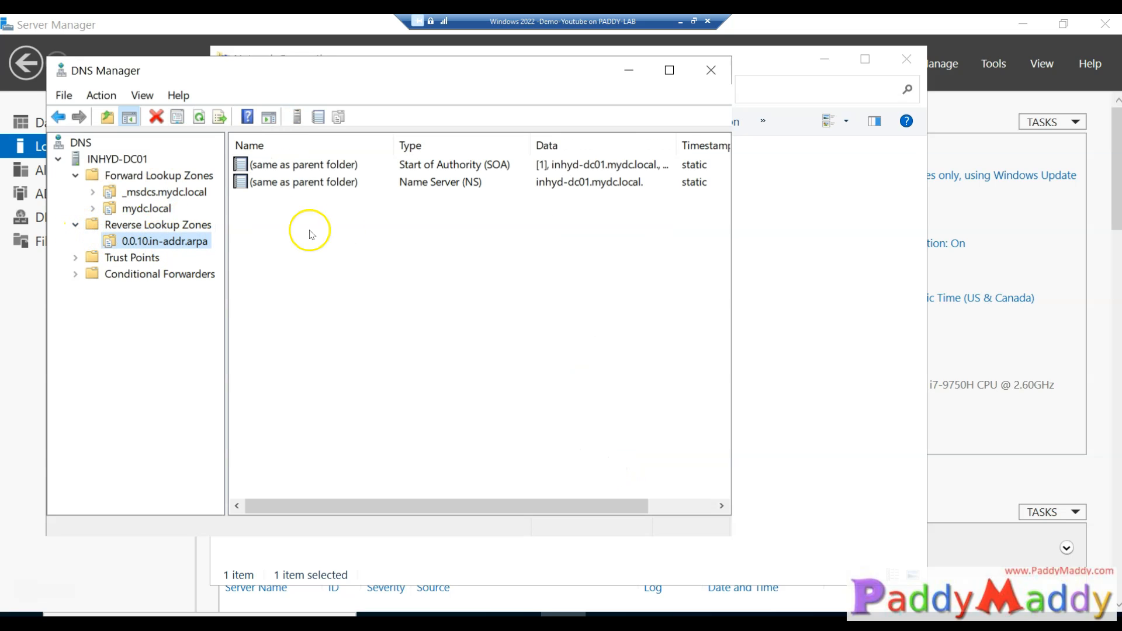
Update the associated pointer (PTR) record for host inhyd-dc01 in mydc.local, and refresh the reverse zone's records
left_click(146, 209)
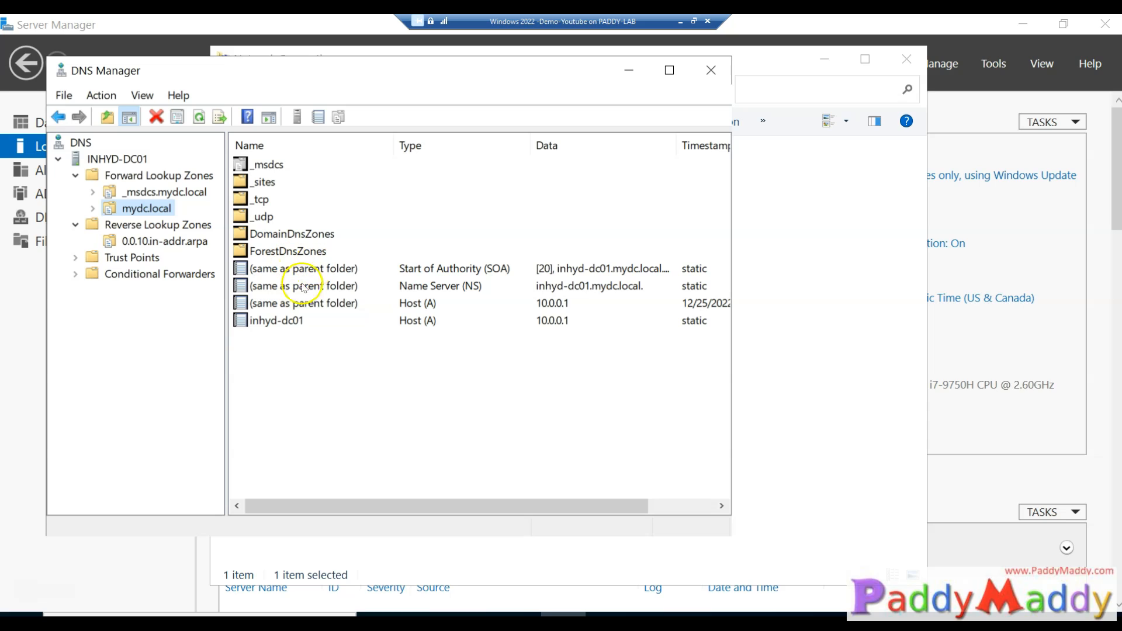
left_click(433, 322)
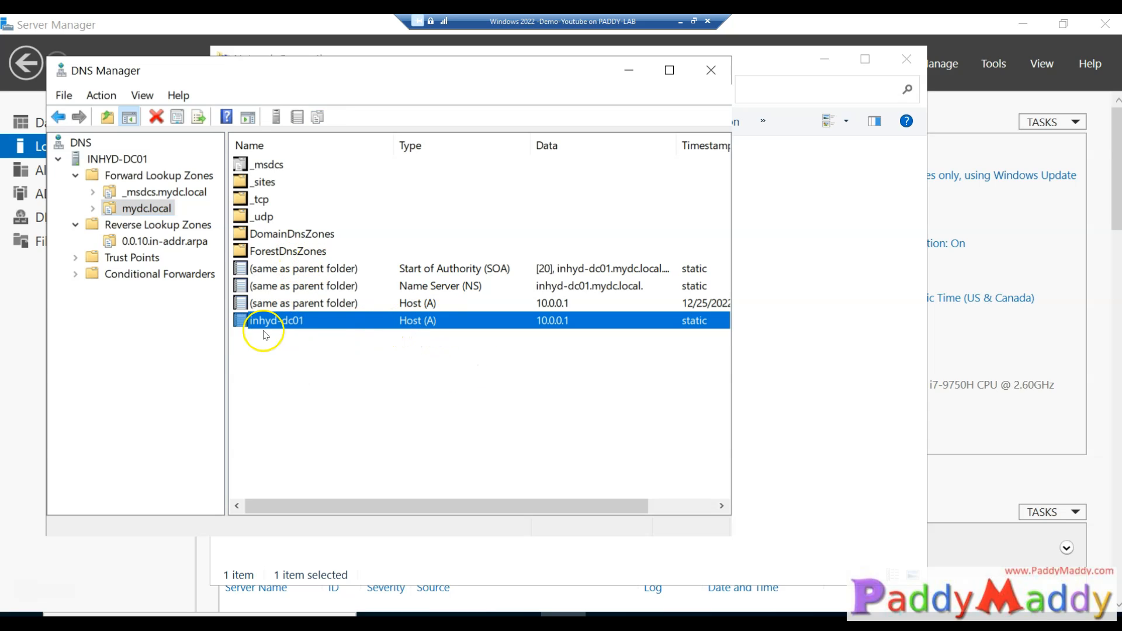
double_click(321, 324)
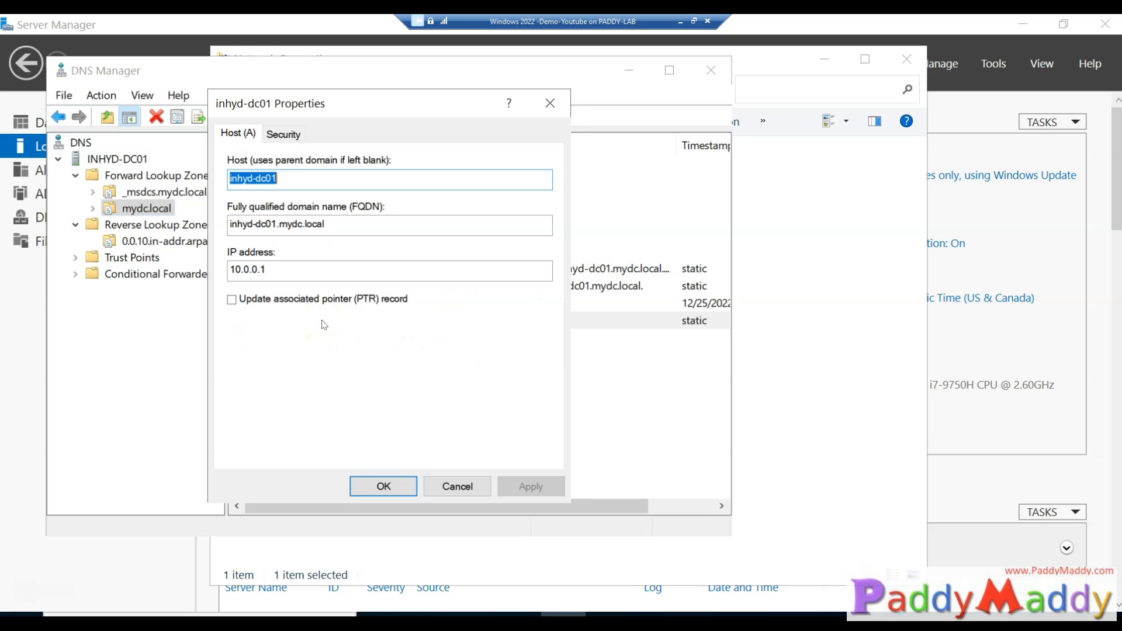
left_click(384, 486)
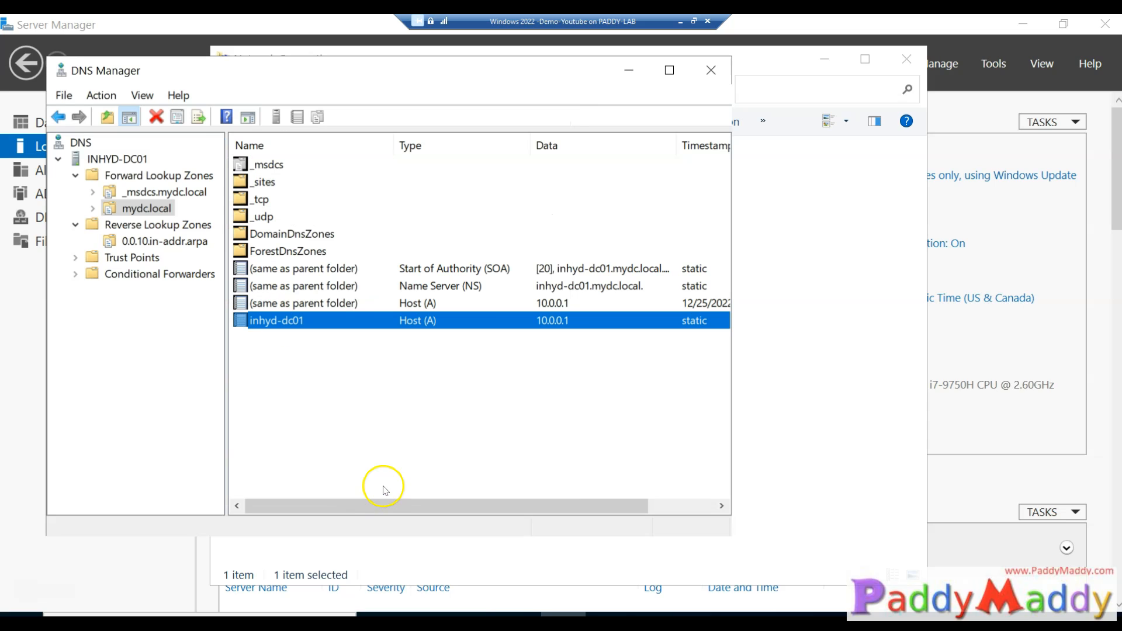
left_click(153, 242)
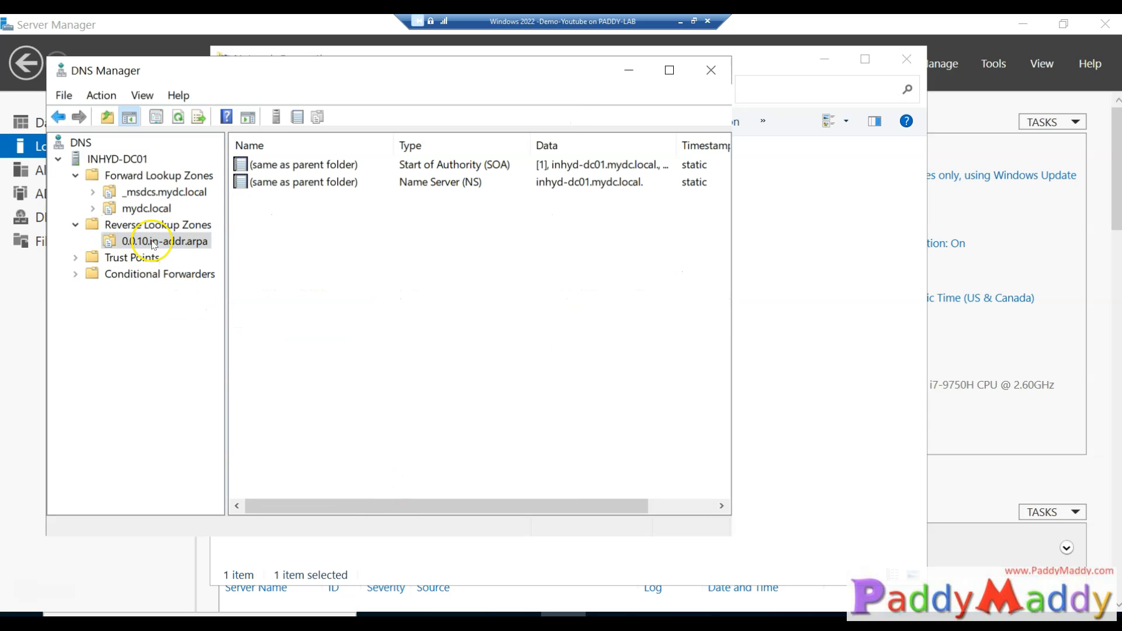
left_click(179, 117)
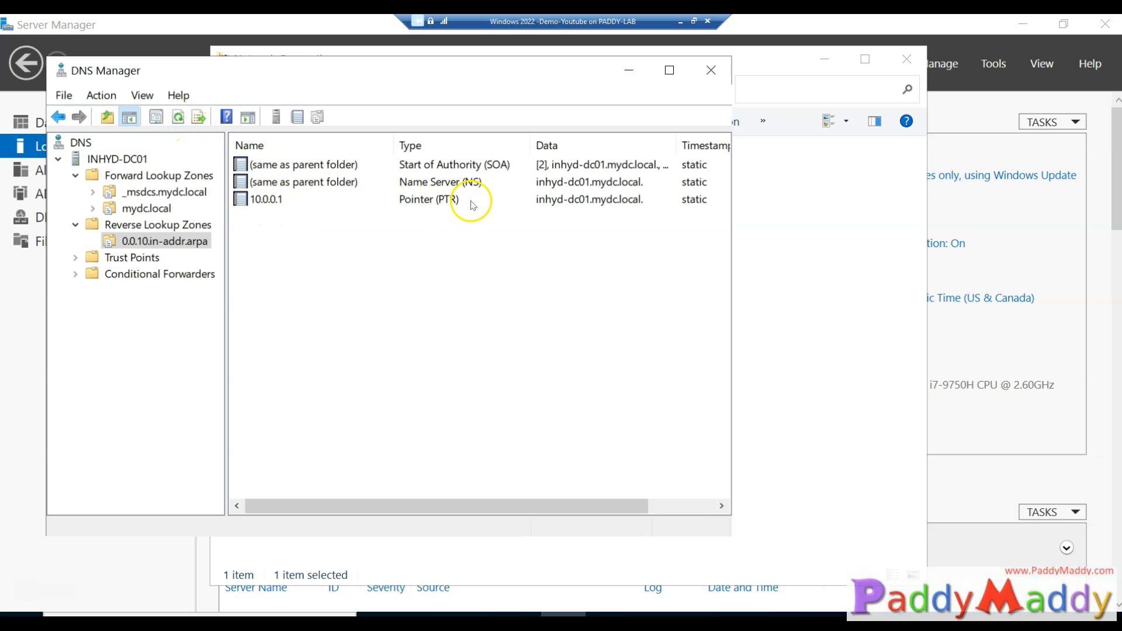
Try filling a new pointer record for 10.0.0.1 from the inhyd-dc01 host record in mydc.local, and discard it
right_click(153, 242)
left_click(243, 295)
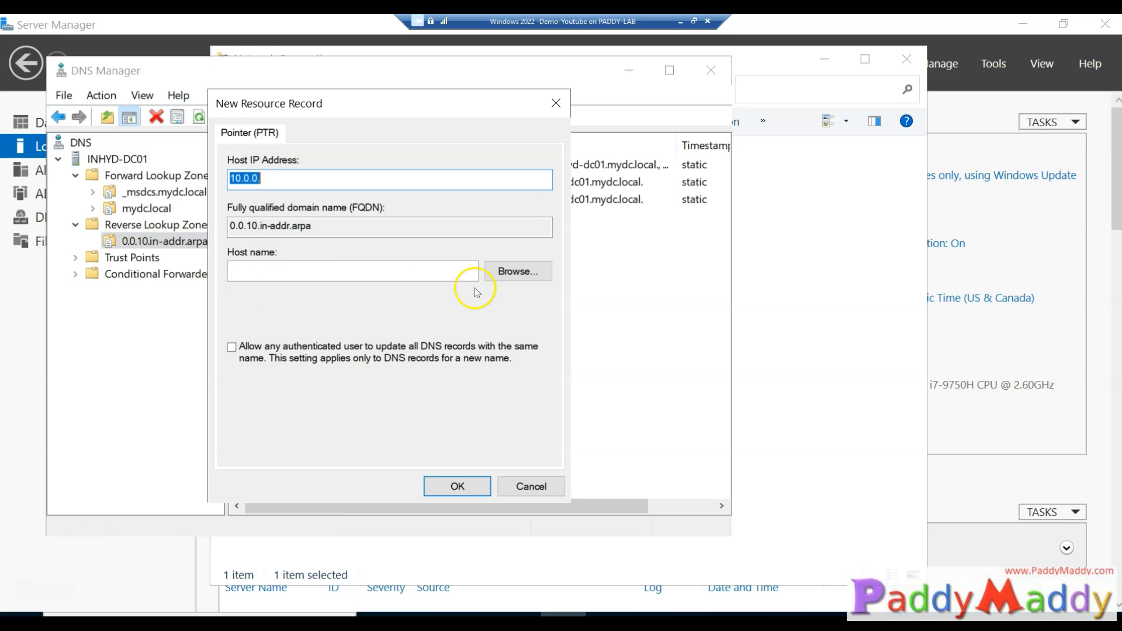
double_click(254, 242)
left_click(272, 243)
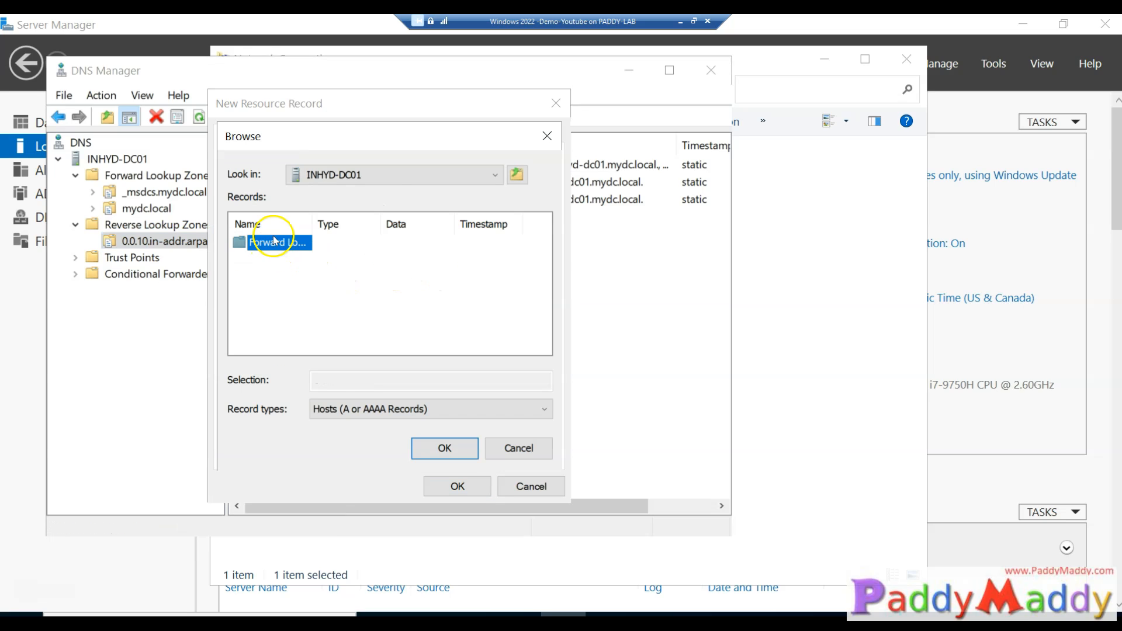
double_click(272, 244)
double_click(272, 257)
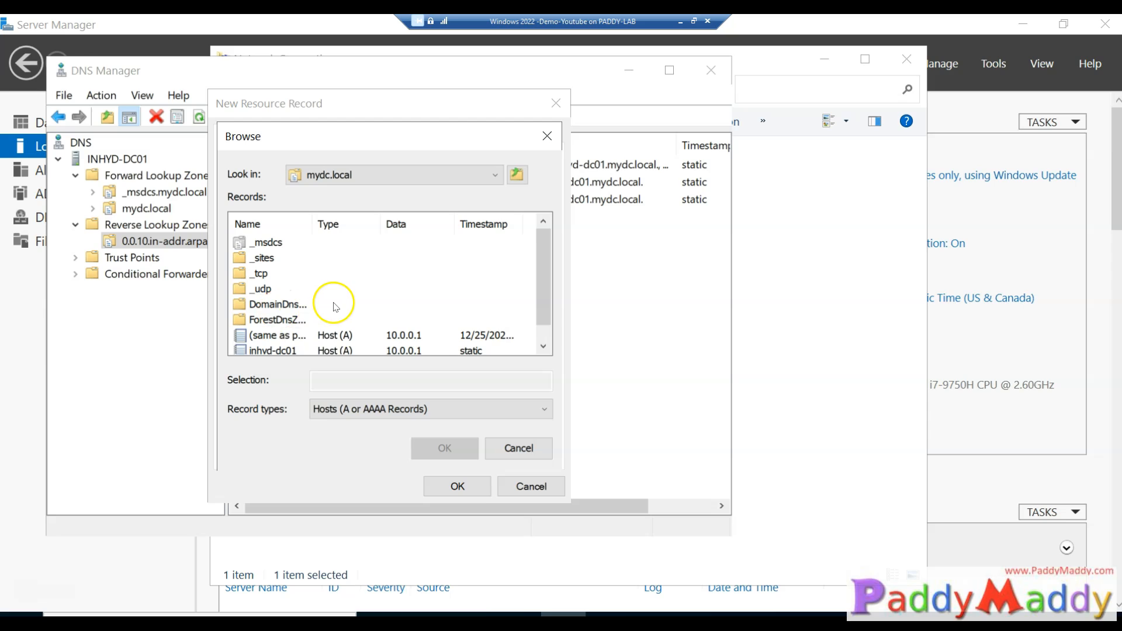
scroll(282, 349, "down", 1)
double_click(273, 335)
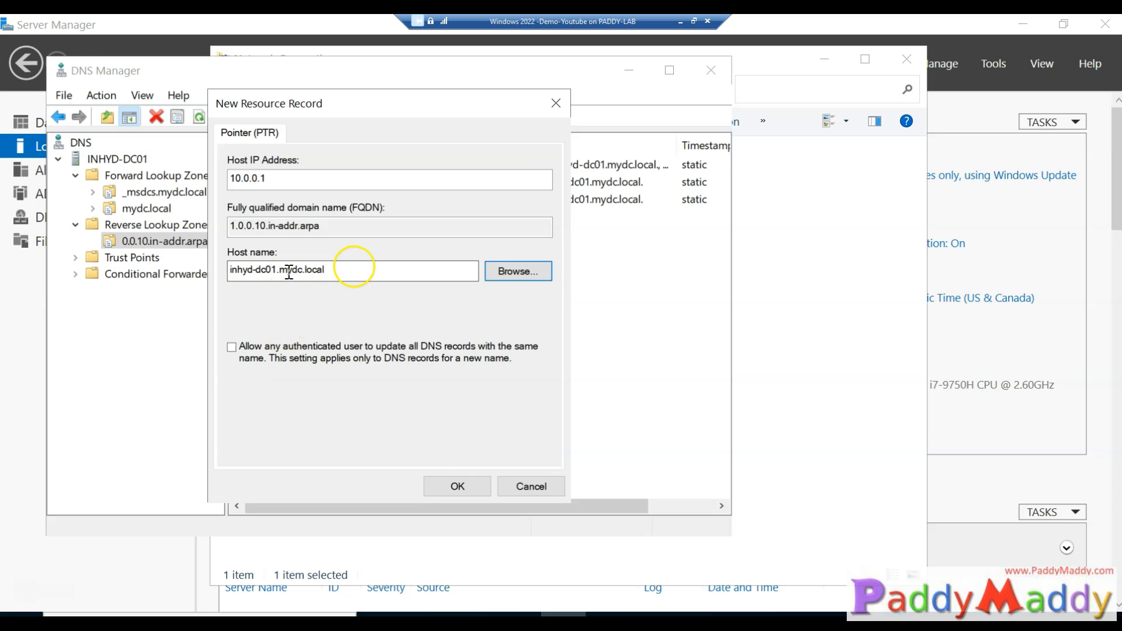
left_click_drag(351, 267, 158, 257)
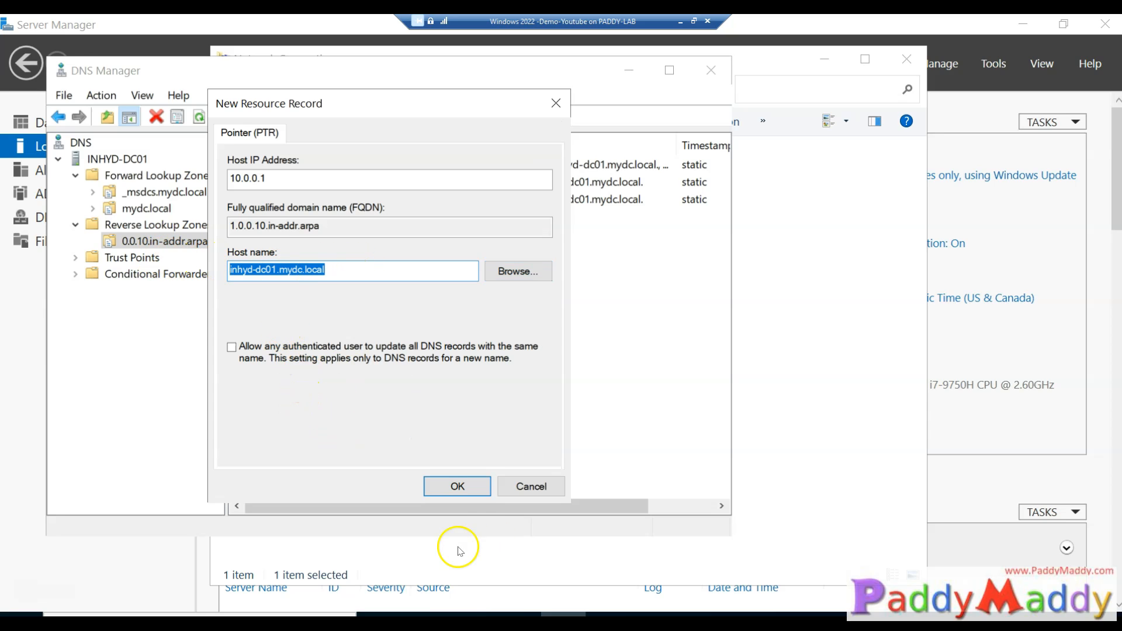
left_click(531, 486)
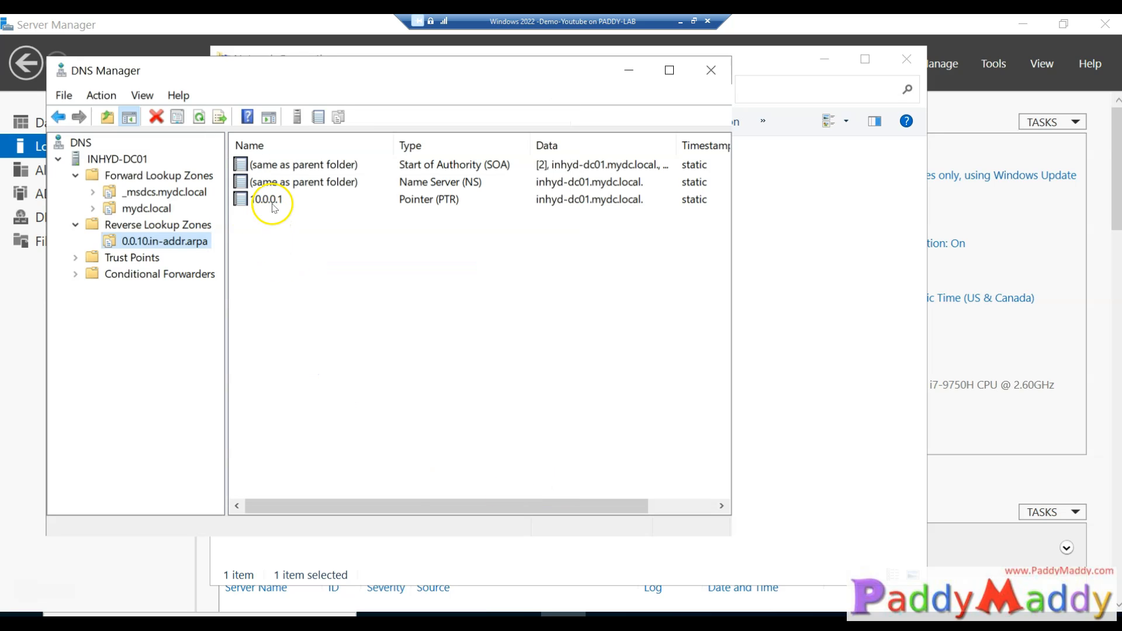
Switch to the Command Prompt, exit the running NSLOOKUP session and start NSLOOKUP again
left_click(321, 206)
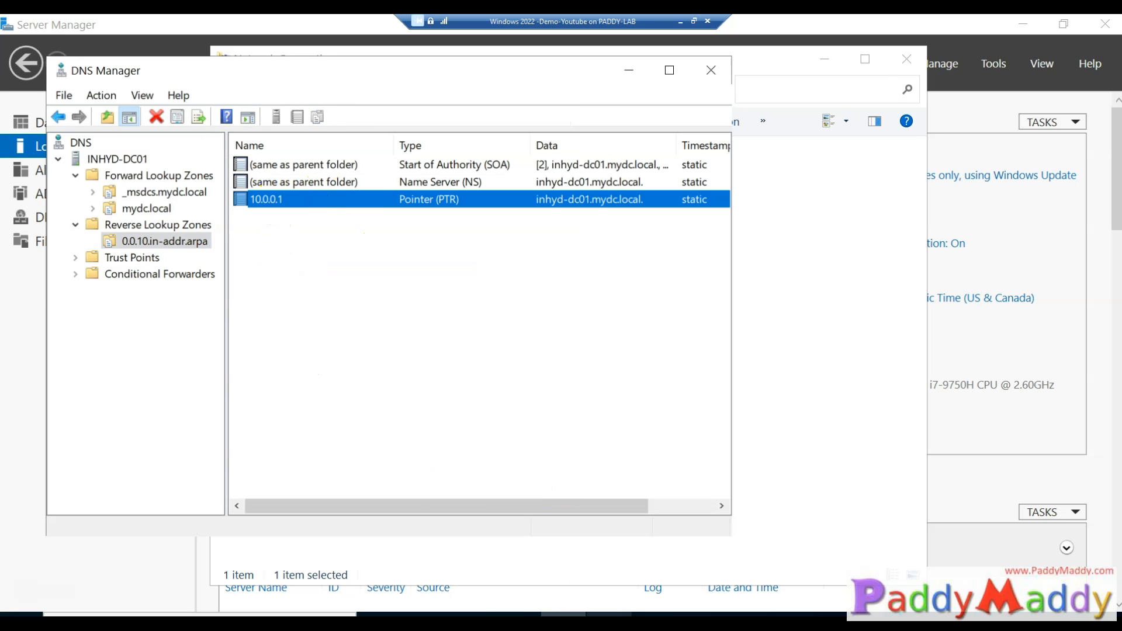
left_click(609, 615)
left_click(331, 409)
type("exit")
key("Return")
key("Up")
key("Return")
scroll(286, 391, "down", 6)
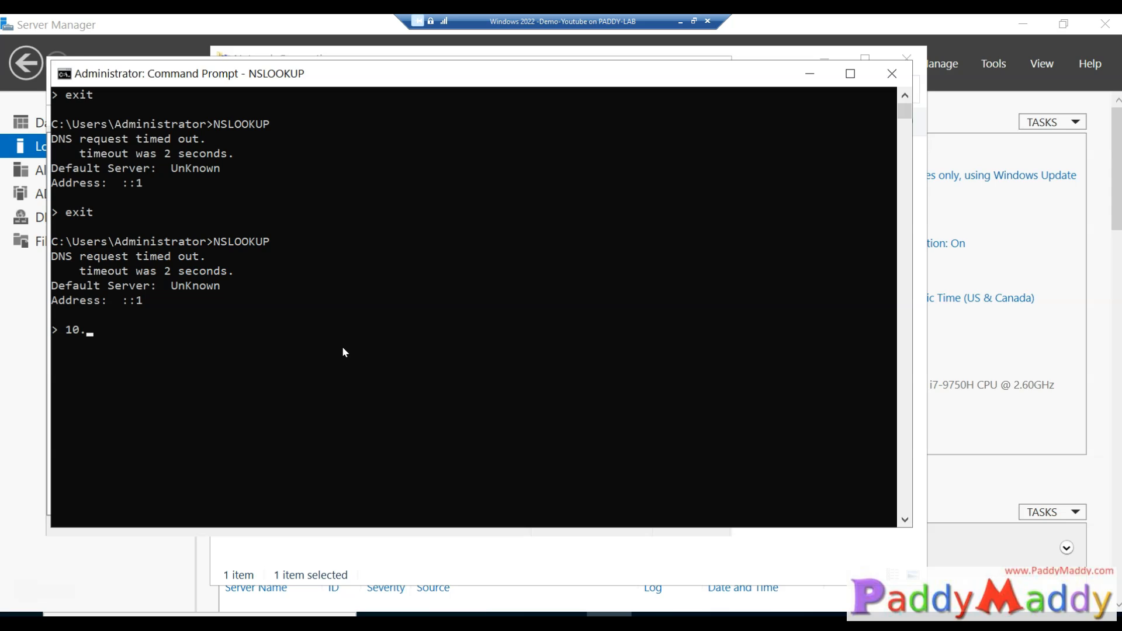
Look up 10.0.0.1 in NSLOOKUP and examine the returned host name
type("10.0.0.1")
key("Return")
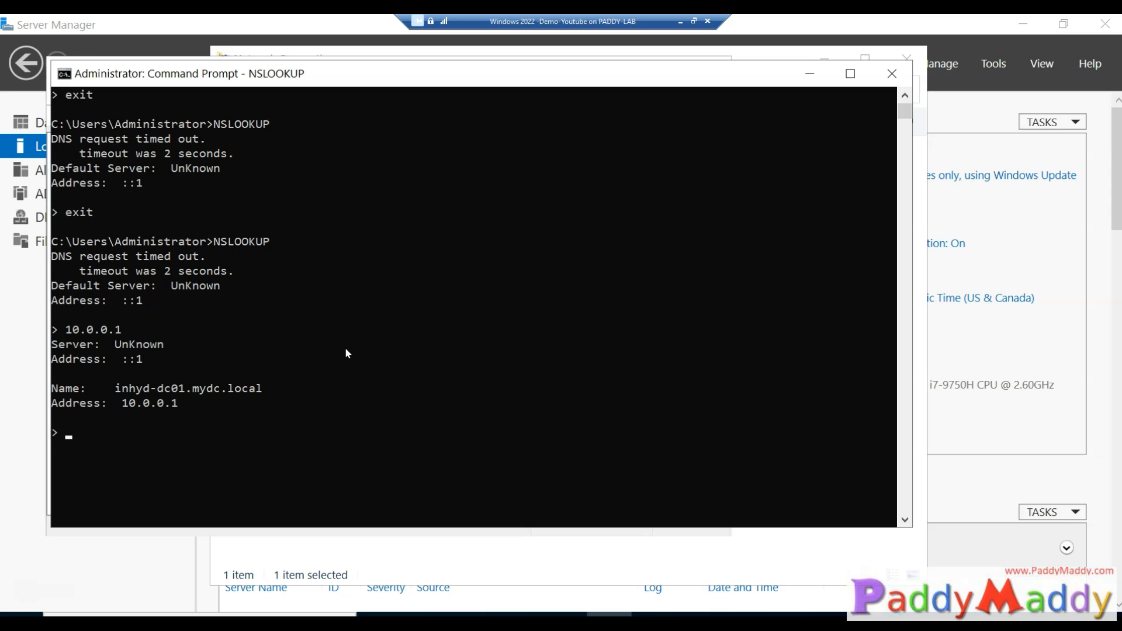
left_click_drag(121, 391, 259, 394)
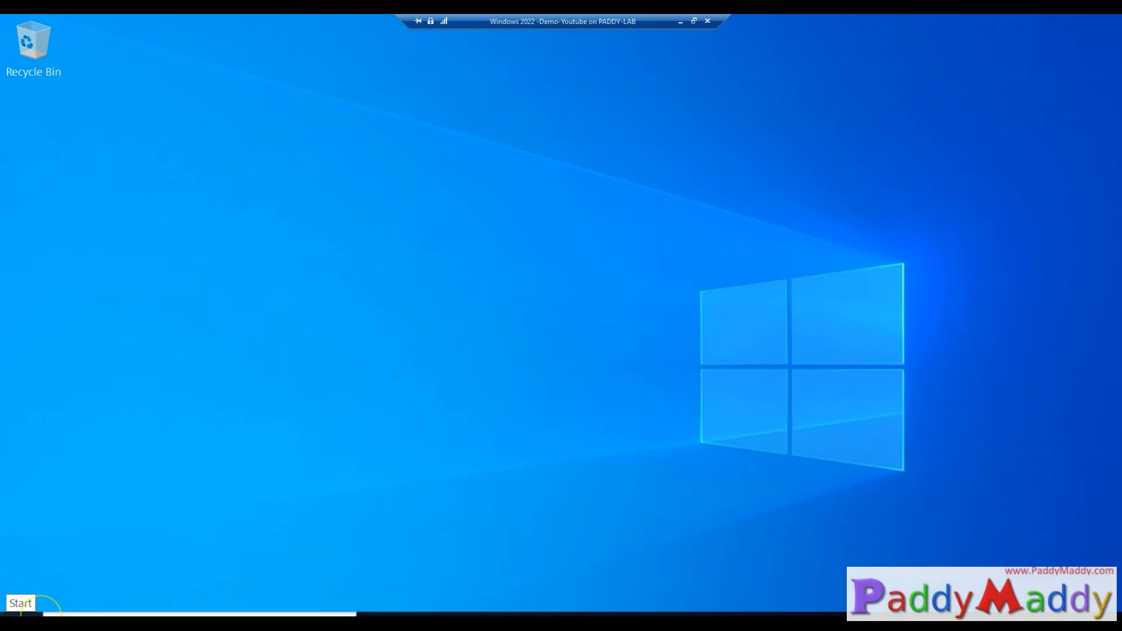
Open Group Policy Management from the Windows Administrative Tools and maximize its window
left_click(21, 614)
left_click(201, 310)
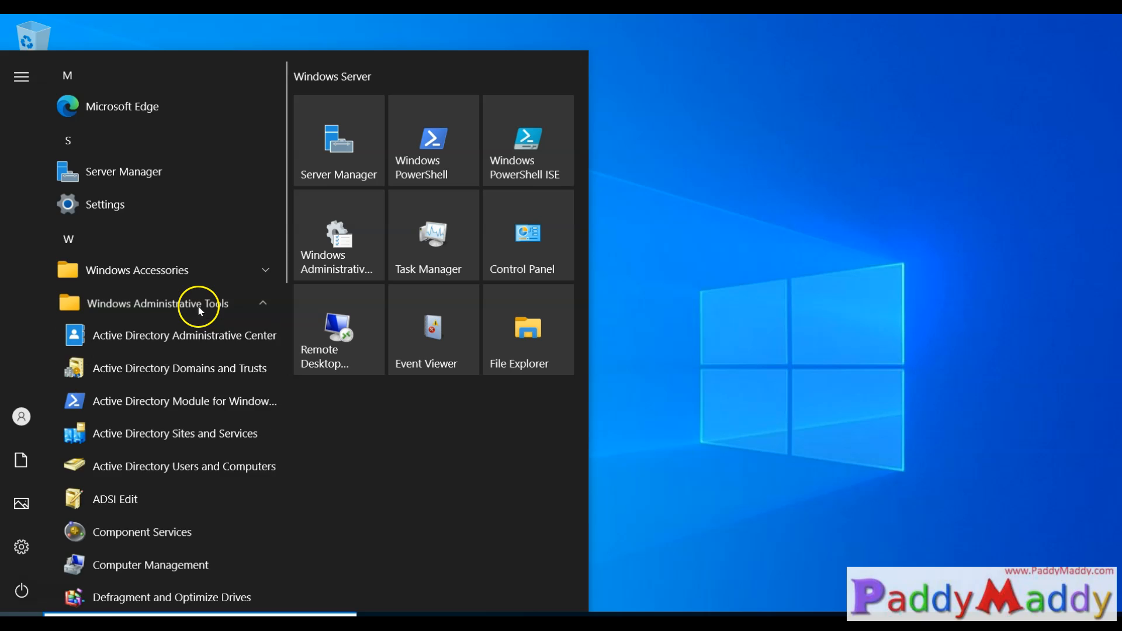
scroll(199, 310, "down", 4)
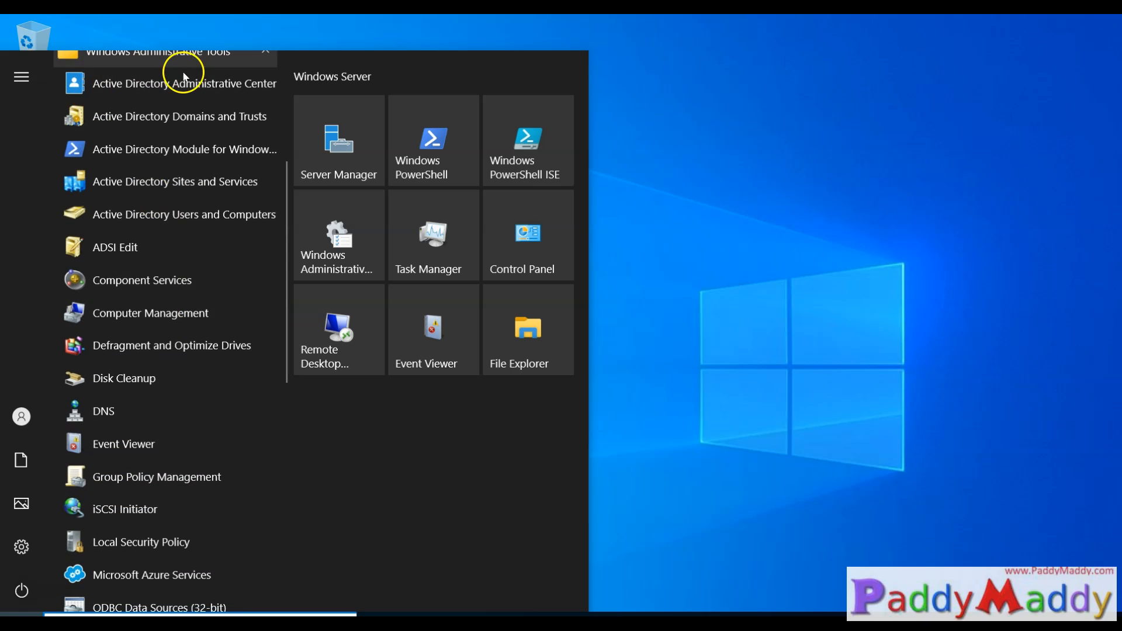
left_click(126, 484)
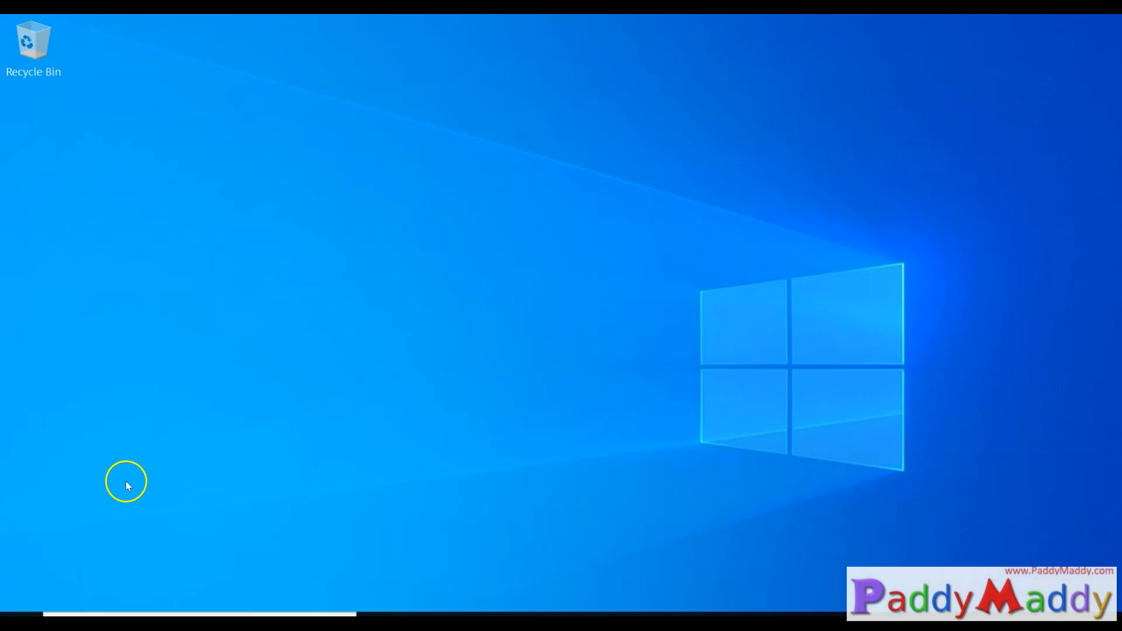
left_click(752, 139)
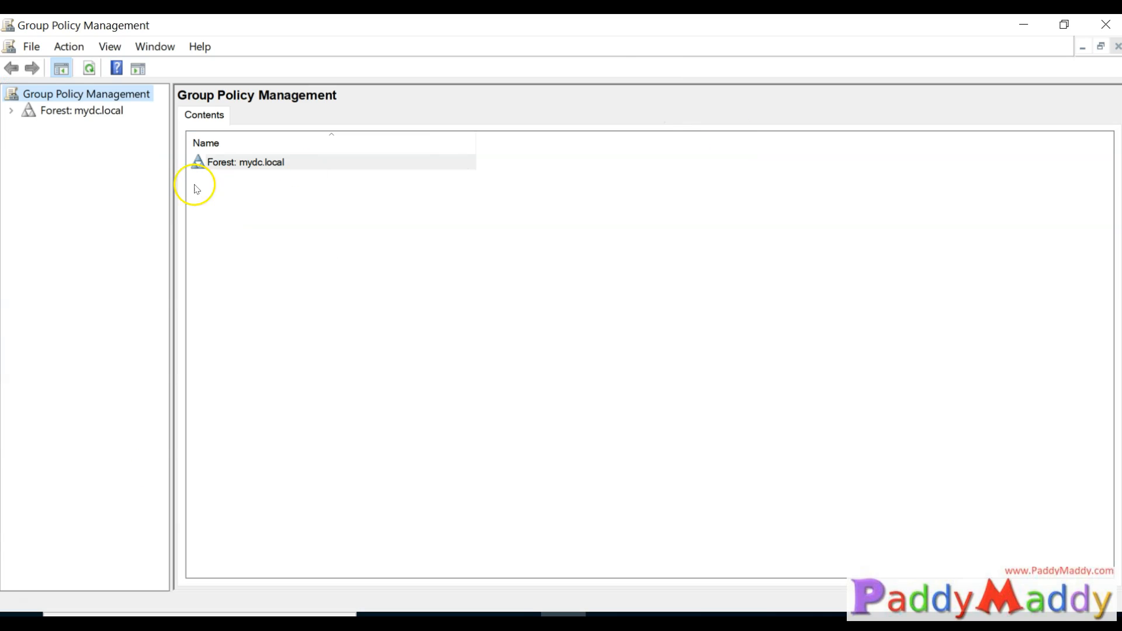
Expand the mydc.local forest down to the mydc.local domain, and widen the tree so its entries are readable
left_click(11, 110)
left_click(28, 127)
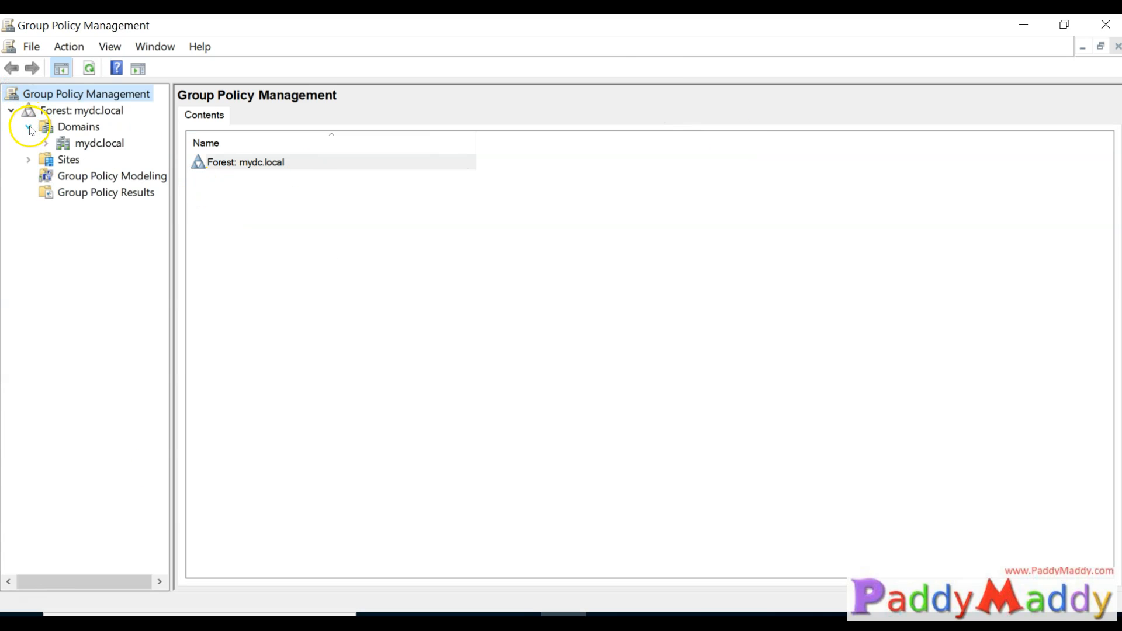
left_click(45, 143)
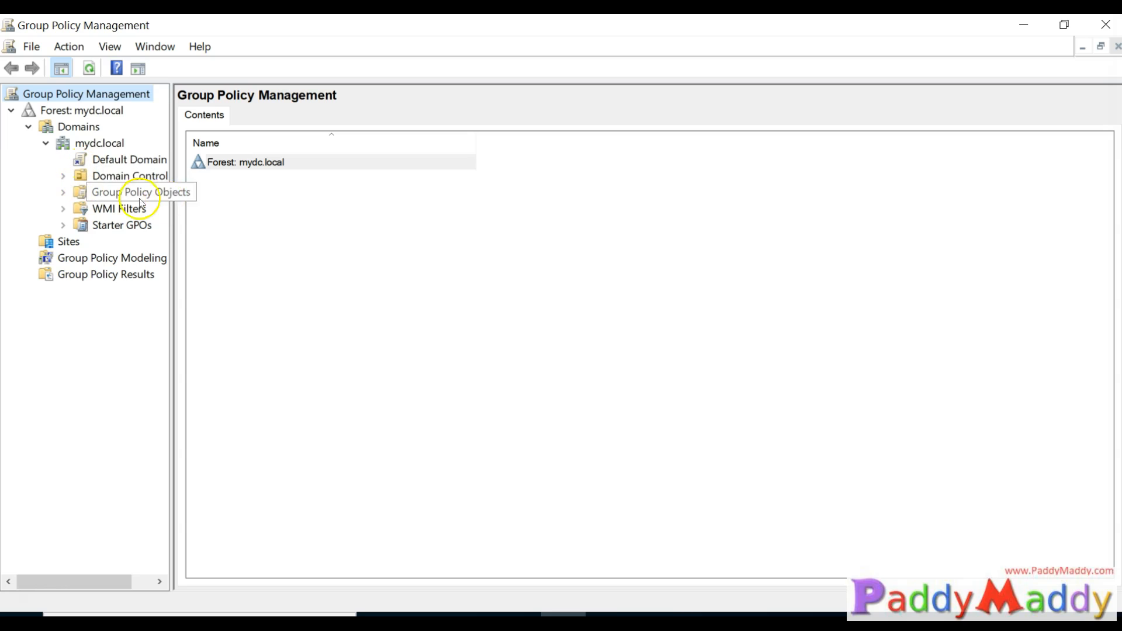
key("Tab")
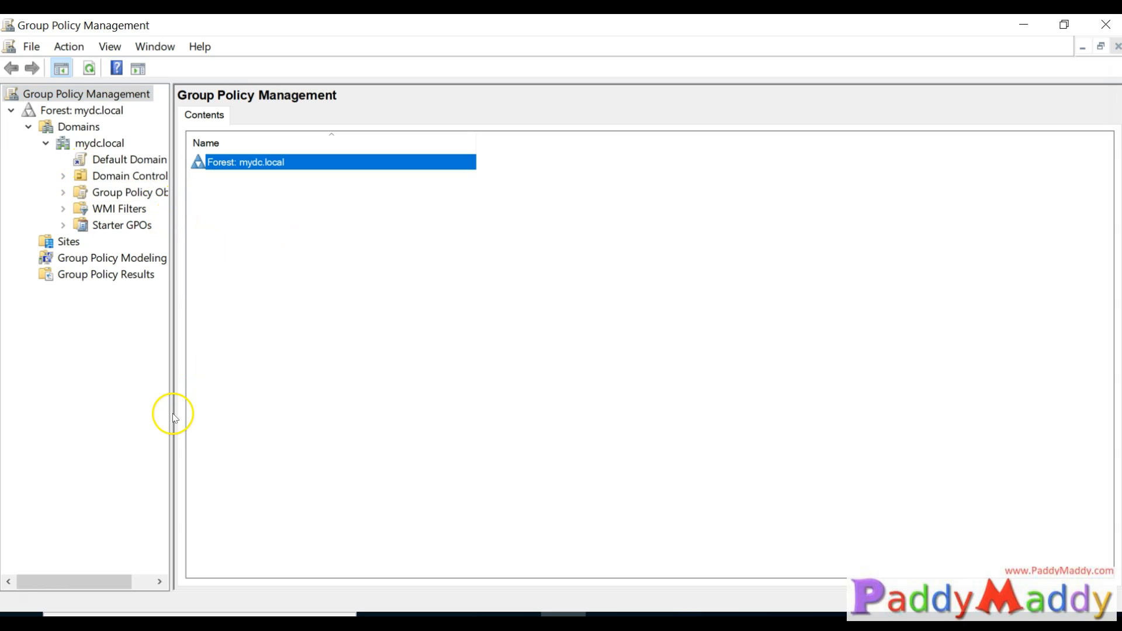
left_click_drag(169, 413, 378, 409)
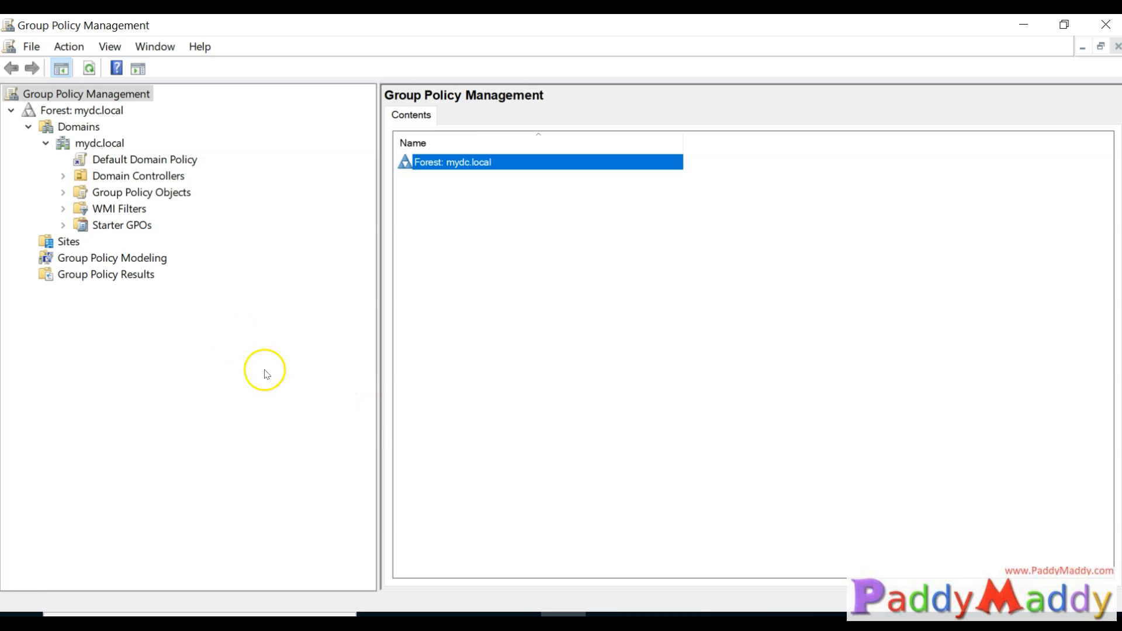
Examine the policies under Domain Controllers and Group Policy Objects in the mydc.local domain
left_click(63, 175)
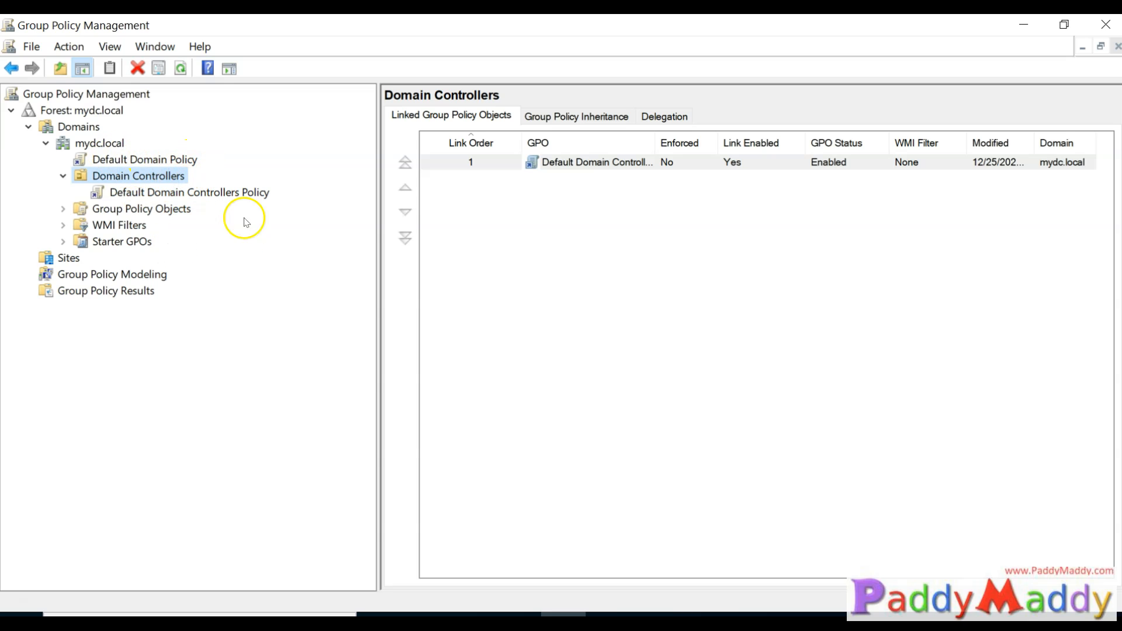
left_click(79, 209)
left_click(63, 209)
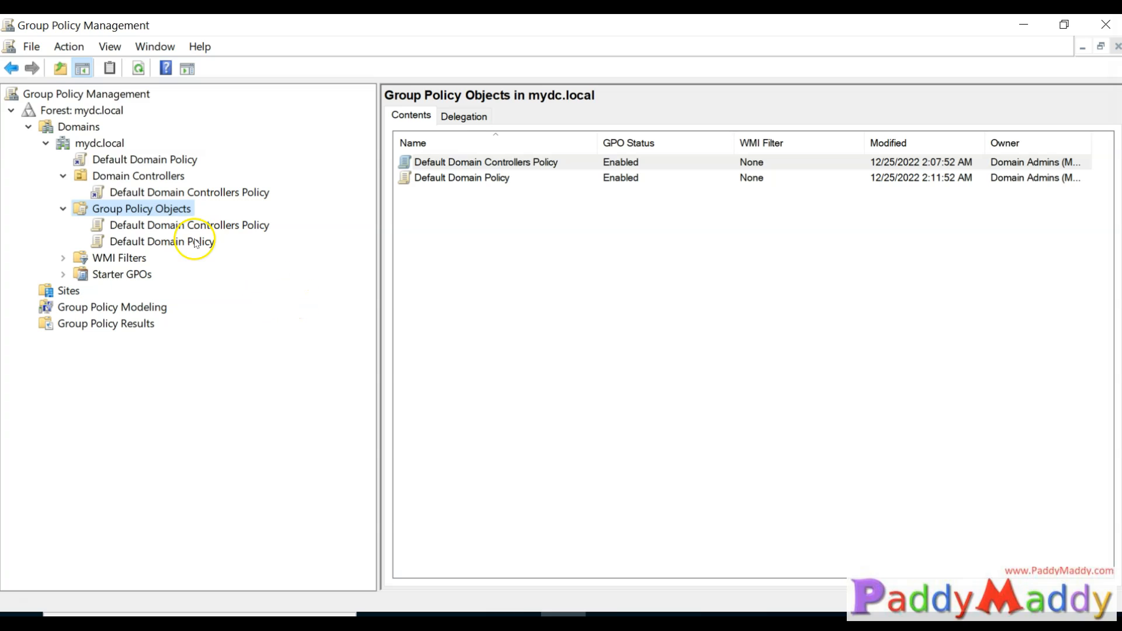
Open Active Directory Users and Computers from the Windows Administrative Tools
left_click(344, 613)
left_click(26, 613)
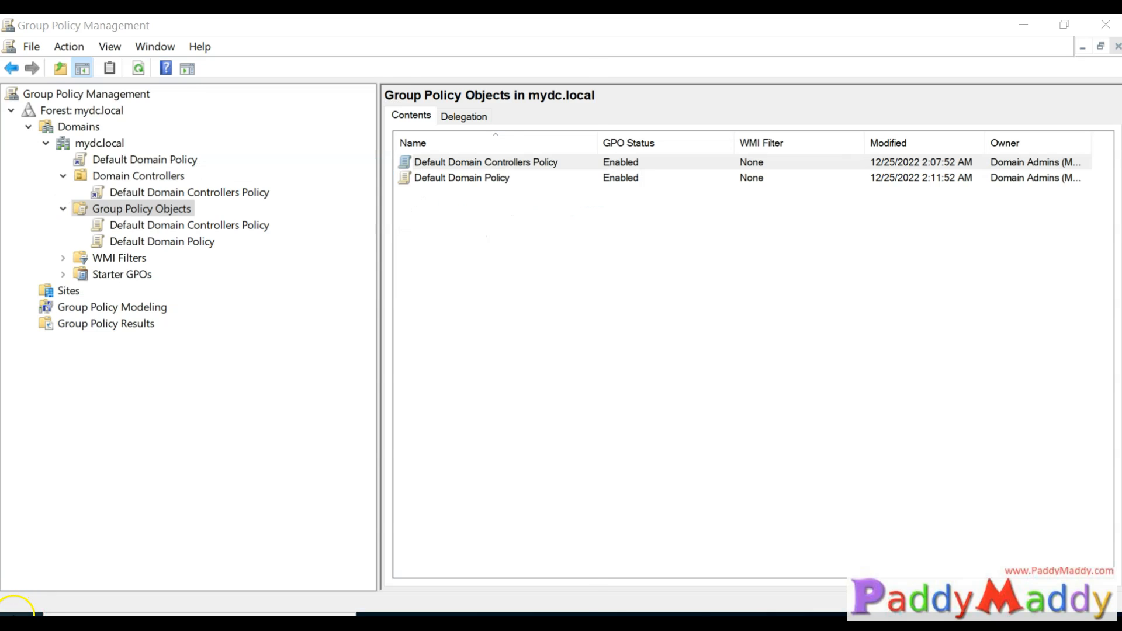
left_click(17, 613)
left_click(183, 310)
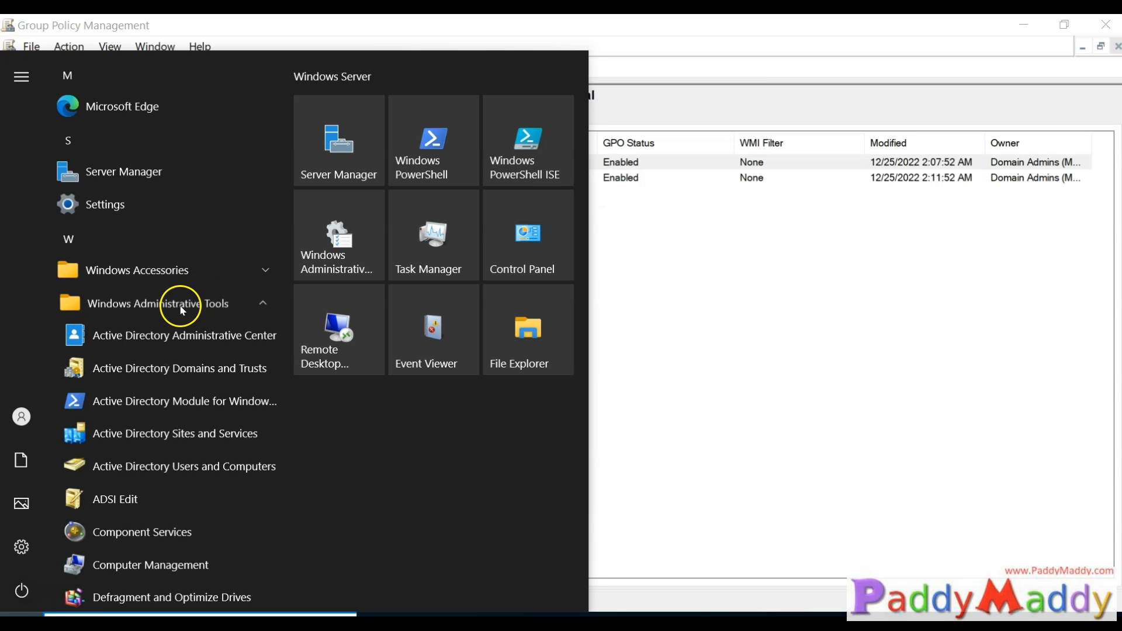
scroll(169, 339, "down", 2)
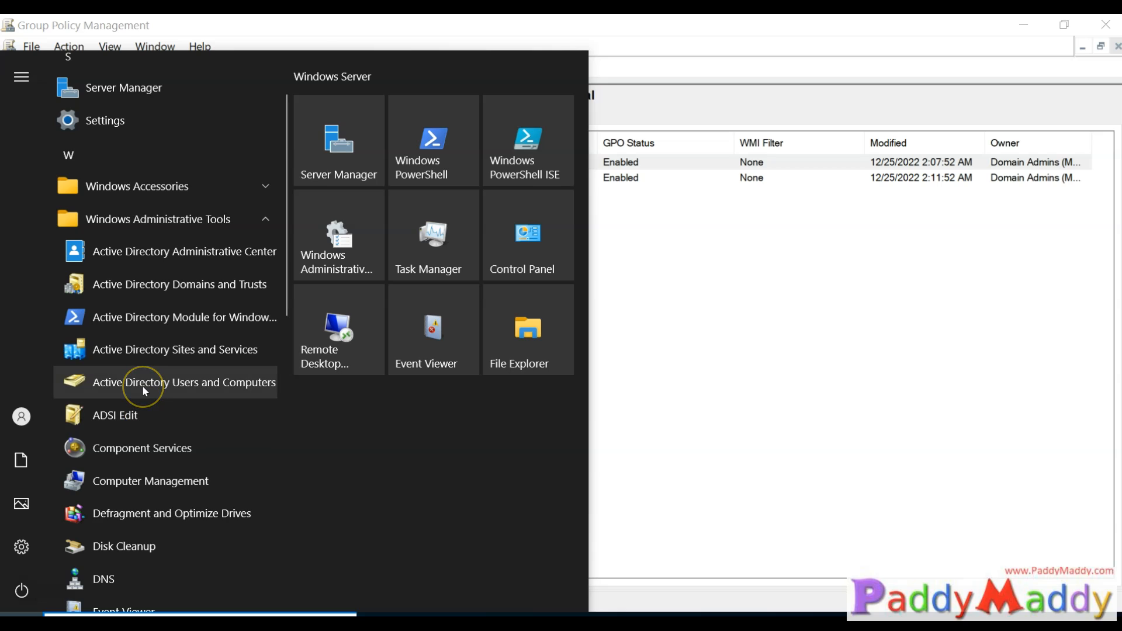
left_click(144, 390)
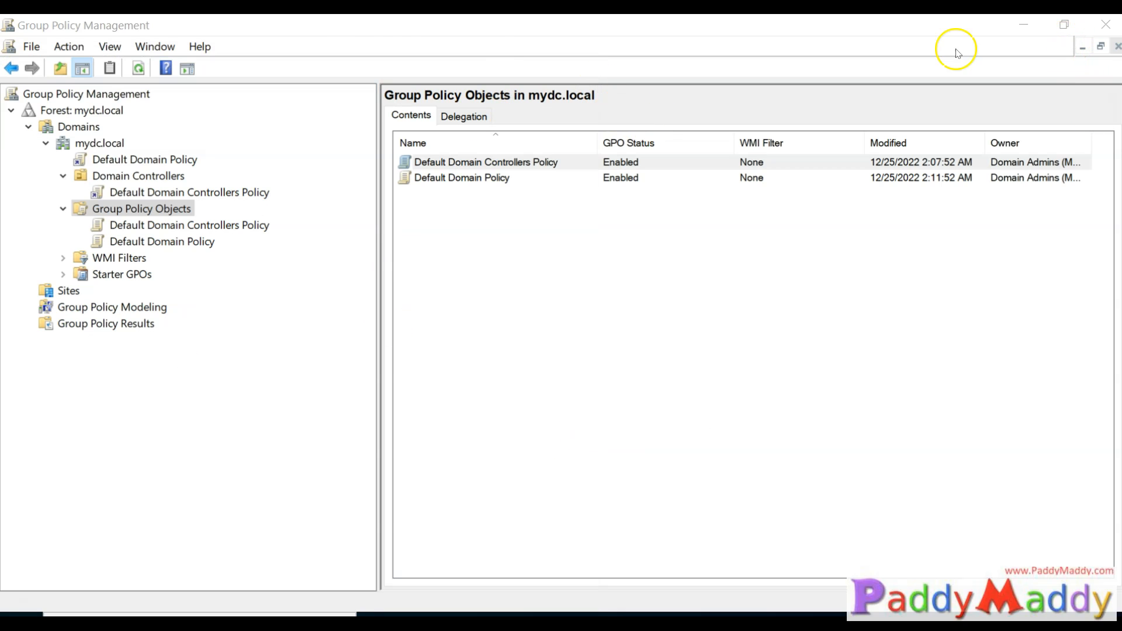
Examine the accounts and groups in the Users container of mydc.local, fitting the Name column to its contents
left_click(11, 126)
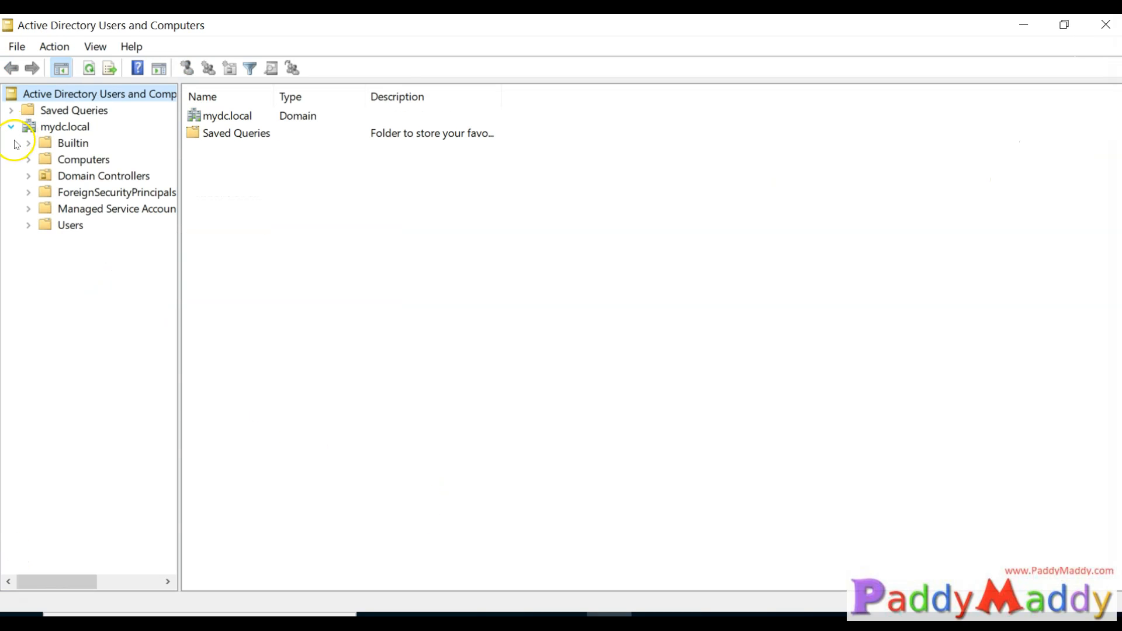
left_click(58, 225)
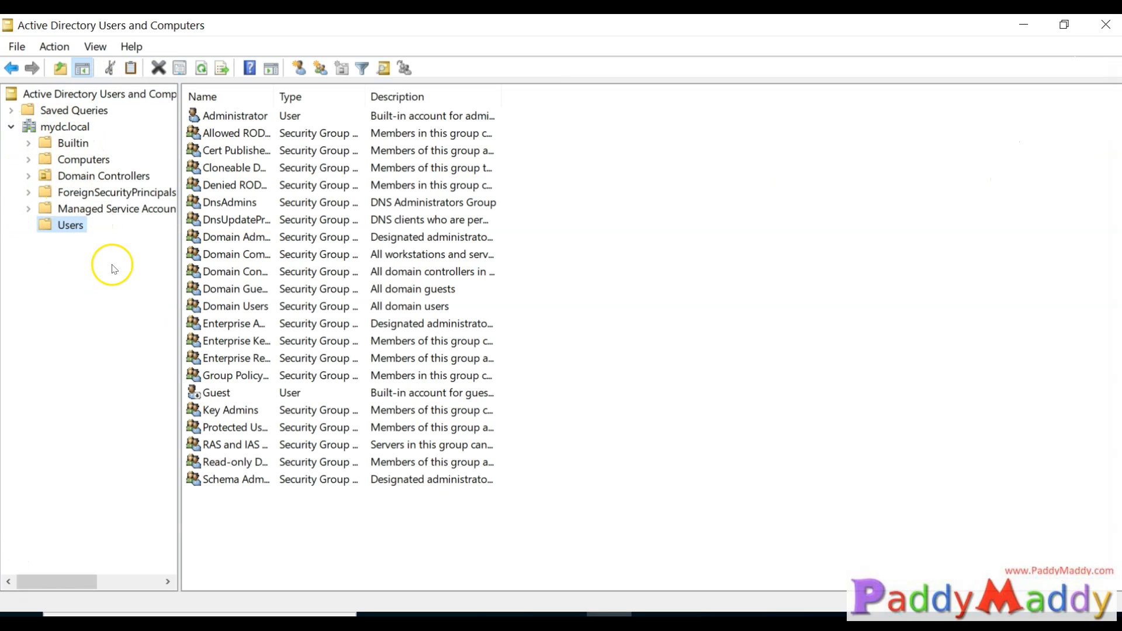
double_click(272, 97)
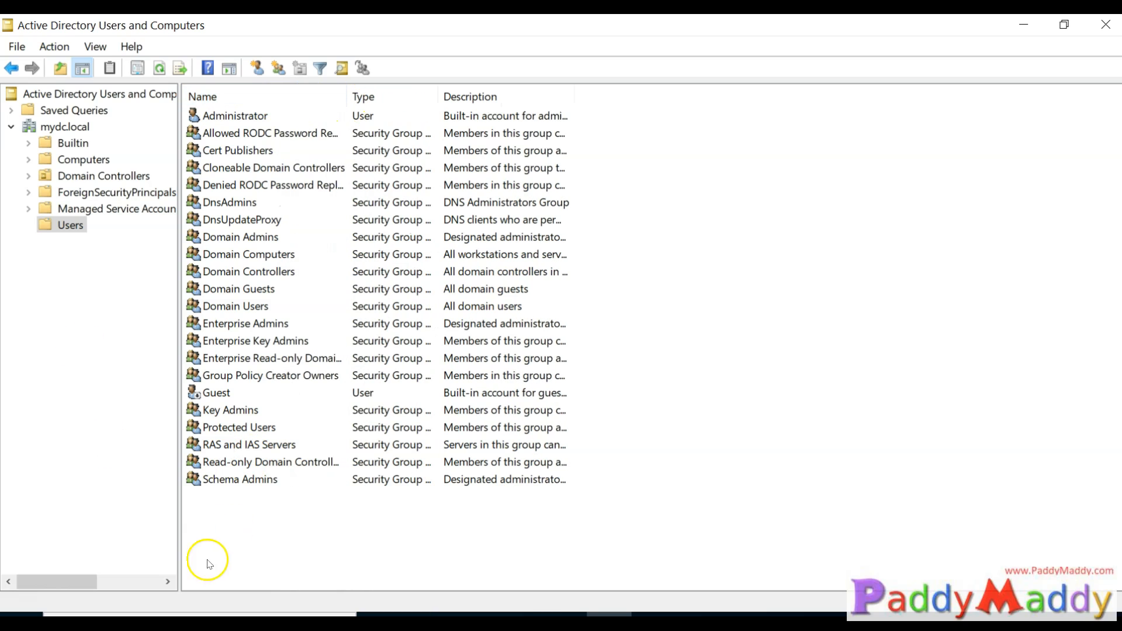